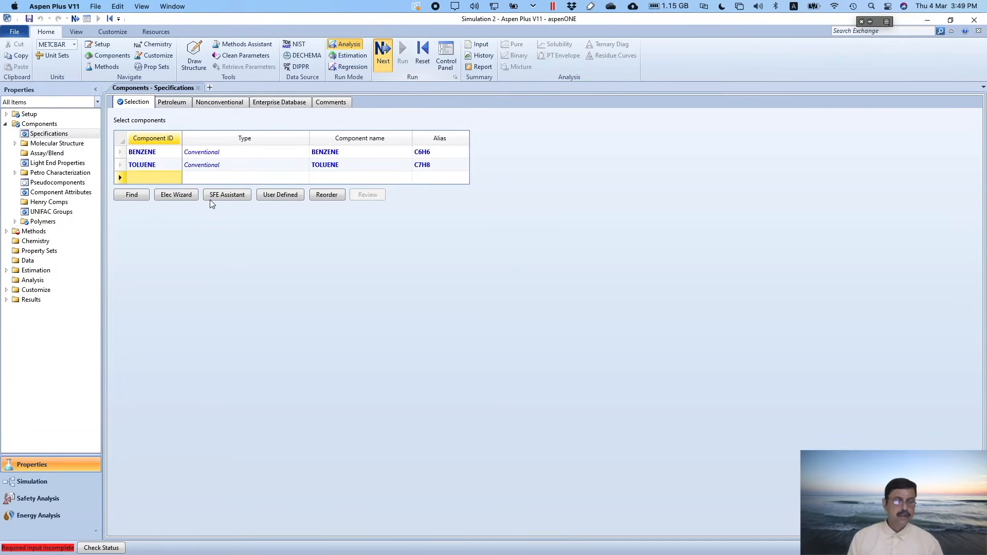
# Set the global property method to IDEAL and run the properties calculation
pyautogui.click(385, 51)
pyautogui.click(295, 135)
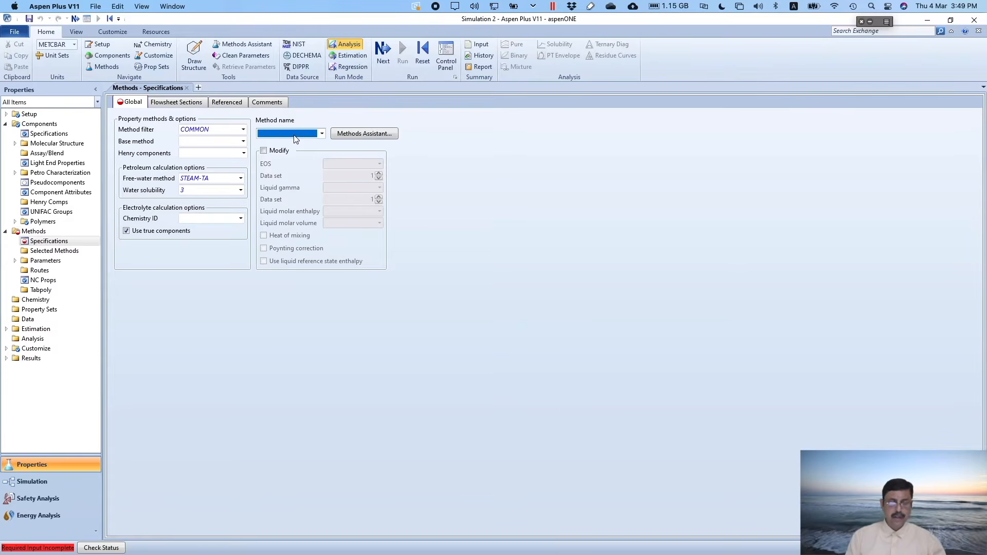
pyautogui.write('IDEAL')
pyautogui.press('Return')
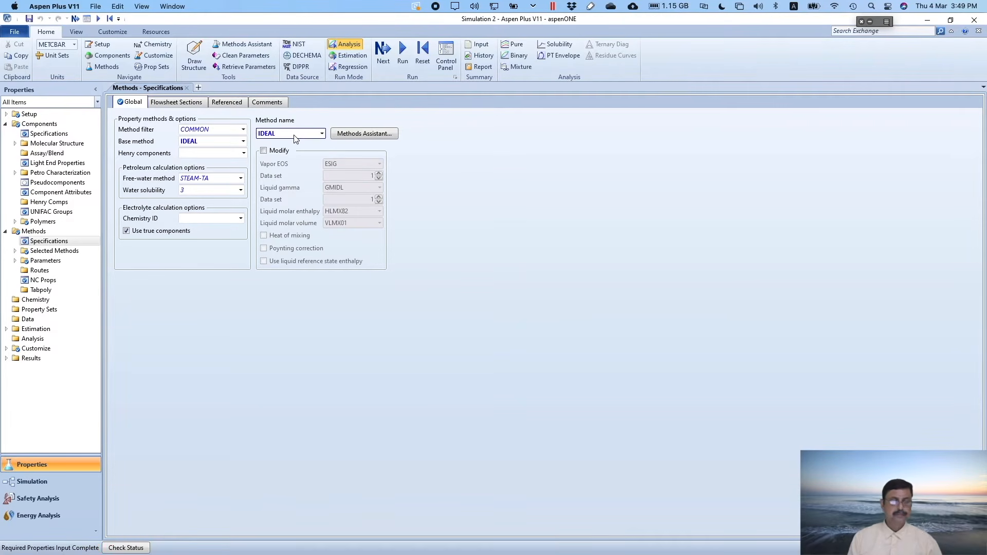
pyautogui.click(404, 51)
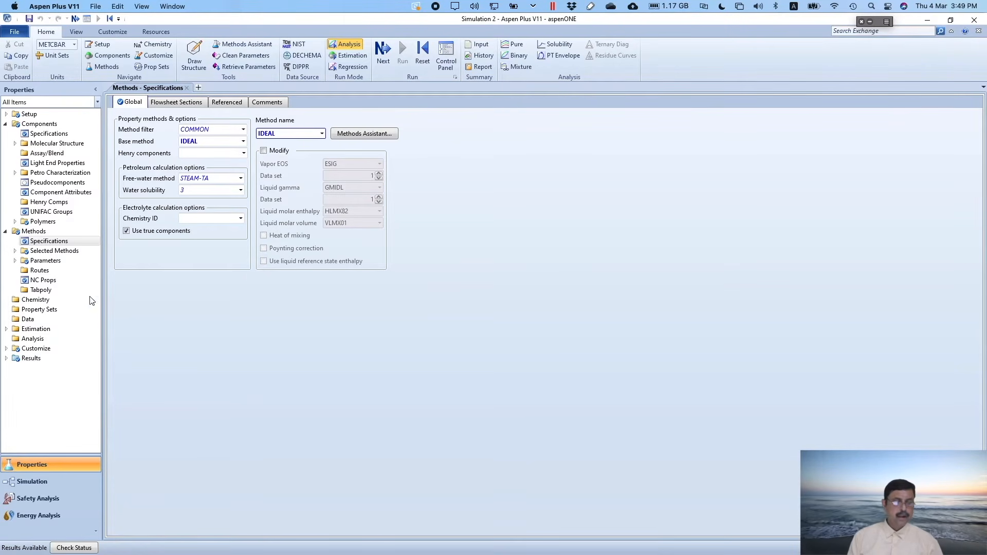
# Create a new property method with the ID MYPROP under the selected methods
pyautogui.doubleClick(50, 252)
pyautogui.click(49, 252)
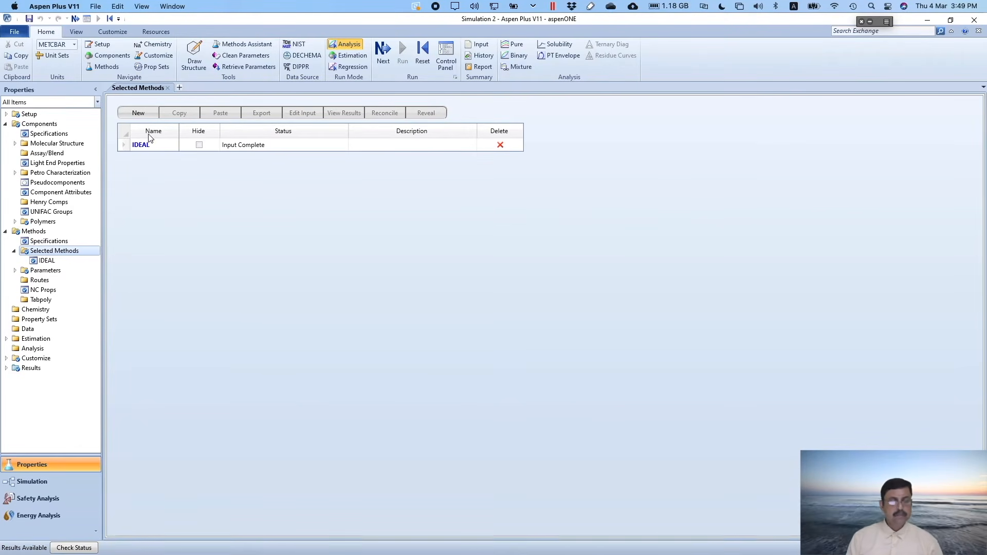
pyautogui.click(145, 113)
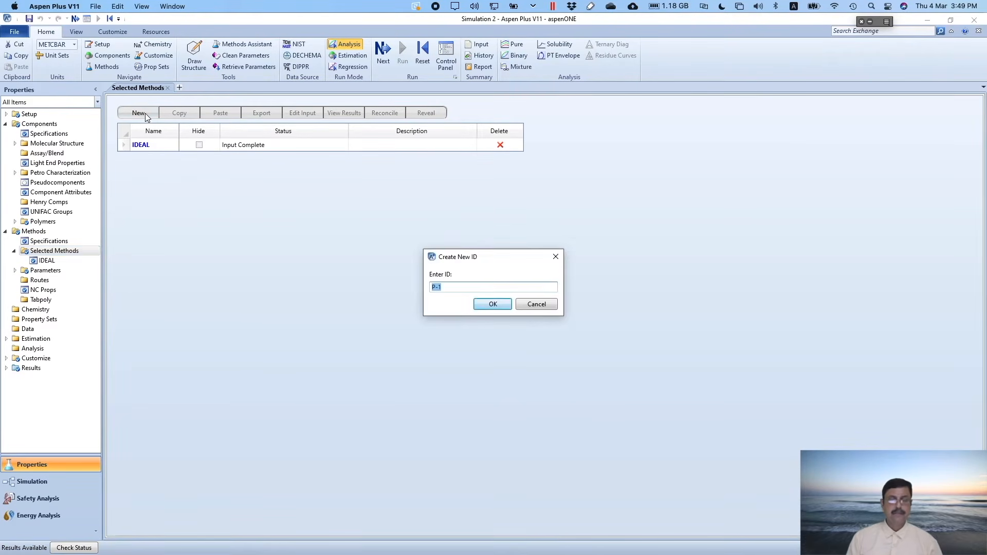
pyautogui.write('MYPROP')
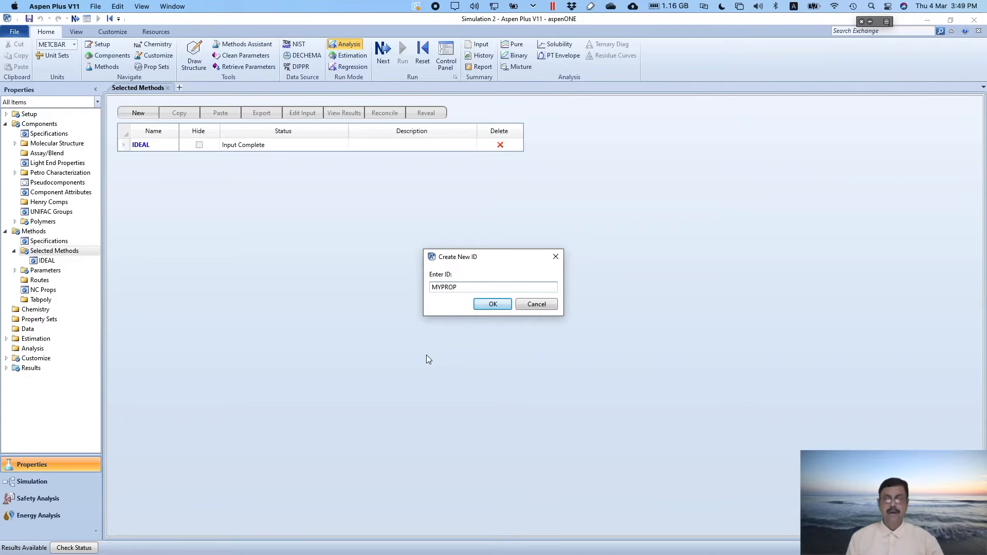
pyautogui.press('Return')
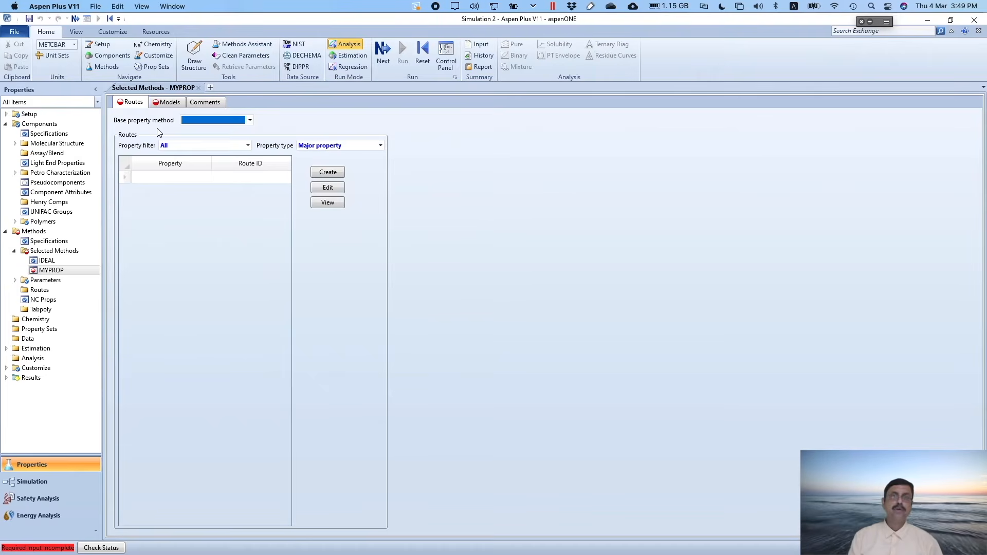
# Set IDEAL as the base property method of MYPROP
pyautogui.click(250, 121)
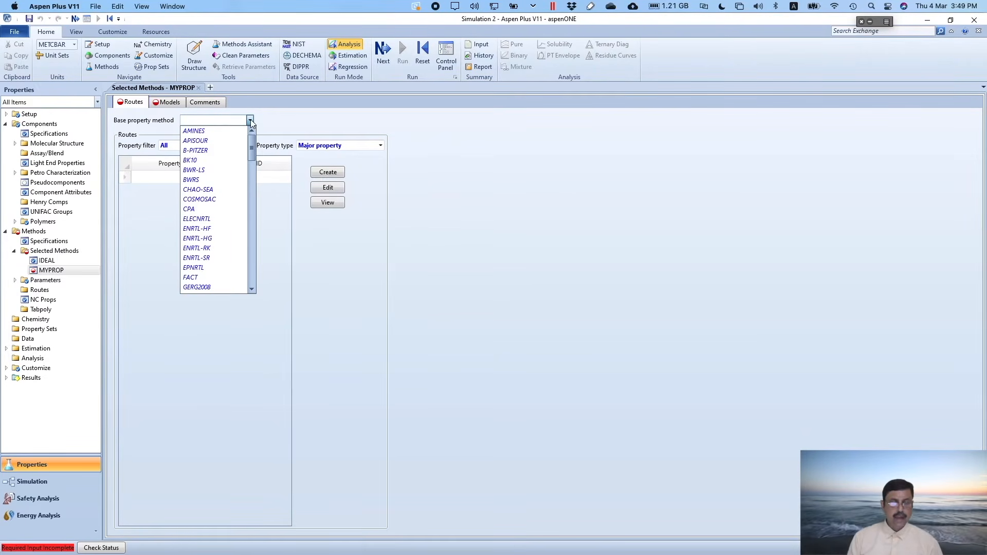
pyautogui.click(252, 193)
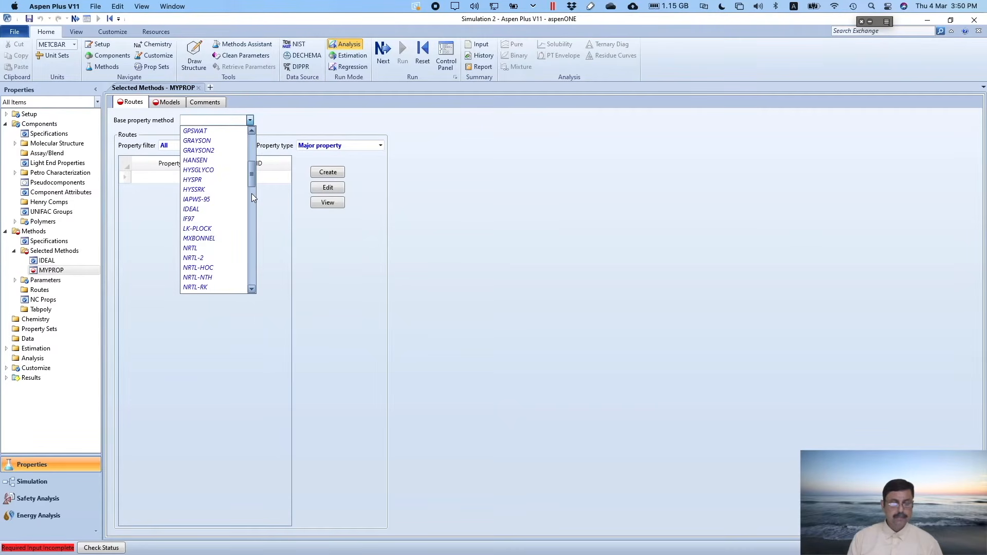
pyautogui.click(224, 209)
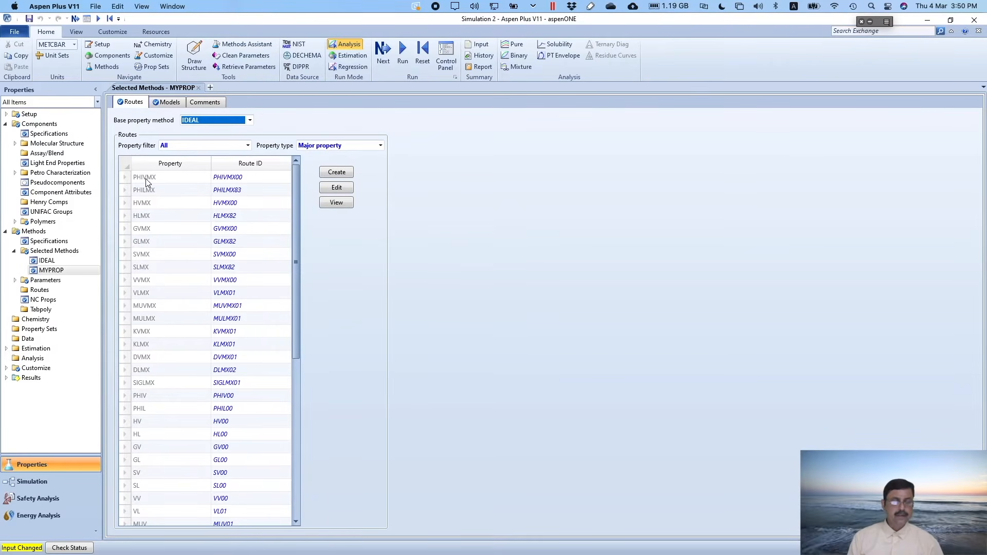
# Set the route for the vapor mixture fugacity coefficient PHIVMX to PHIVMX03 in MYPROP
pyautogui.moveTo(148, 183)
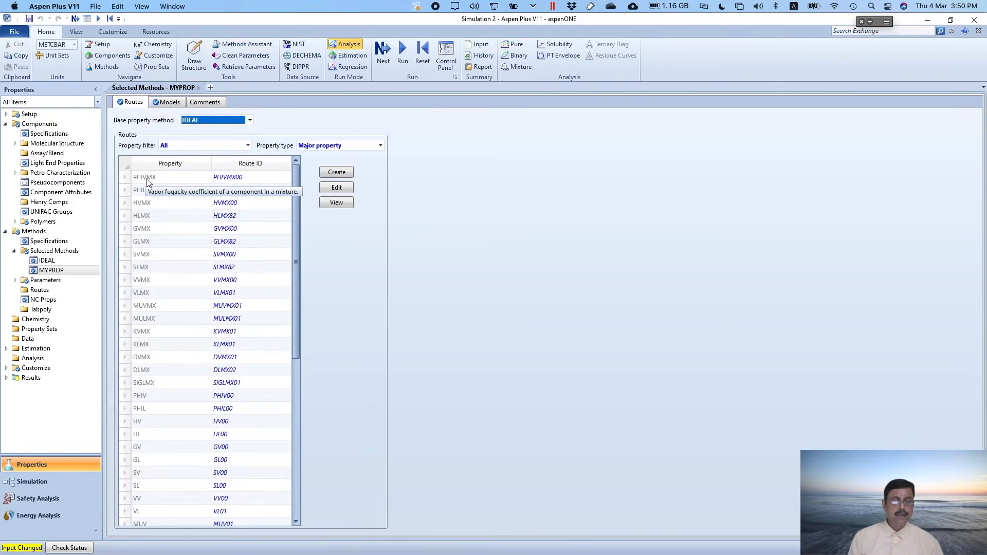
pyautogui.moveTo(239, 183)
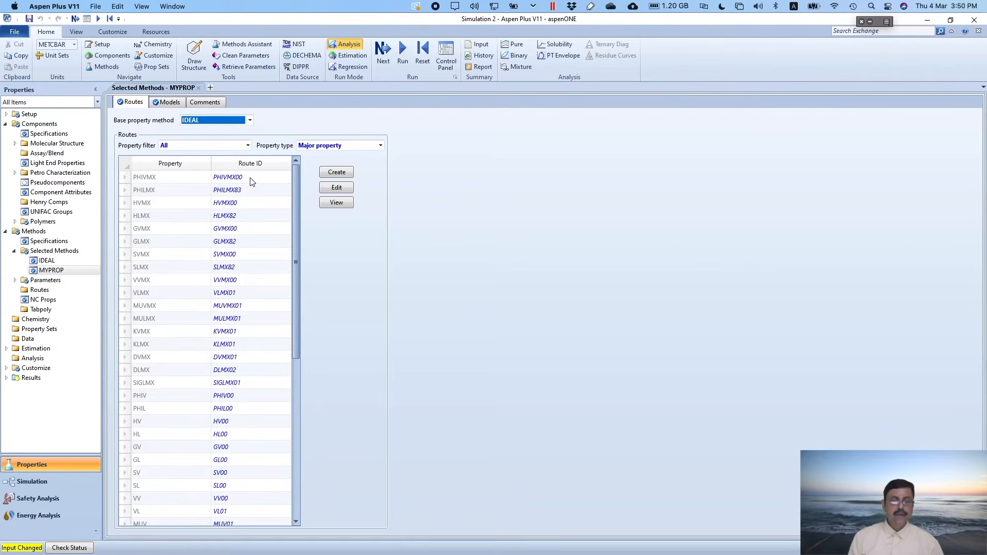
pyautogui.click(253, 179)
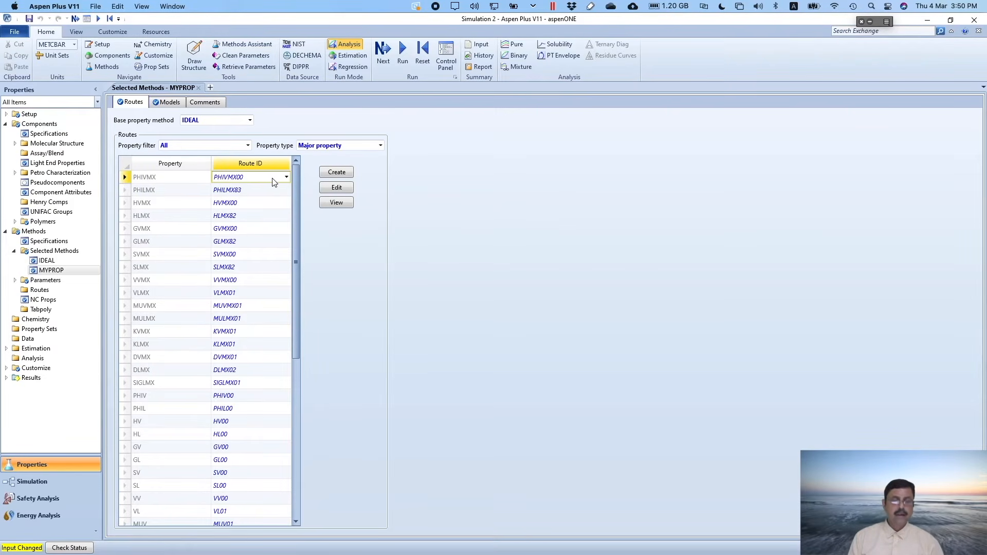
pyautogui.click(285, 178)
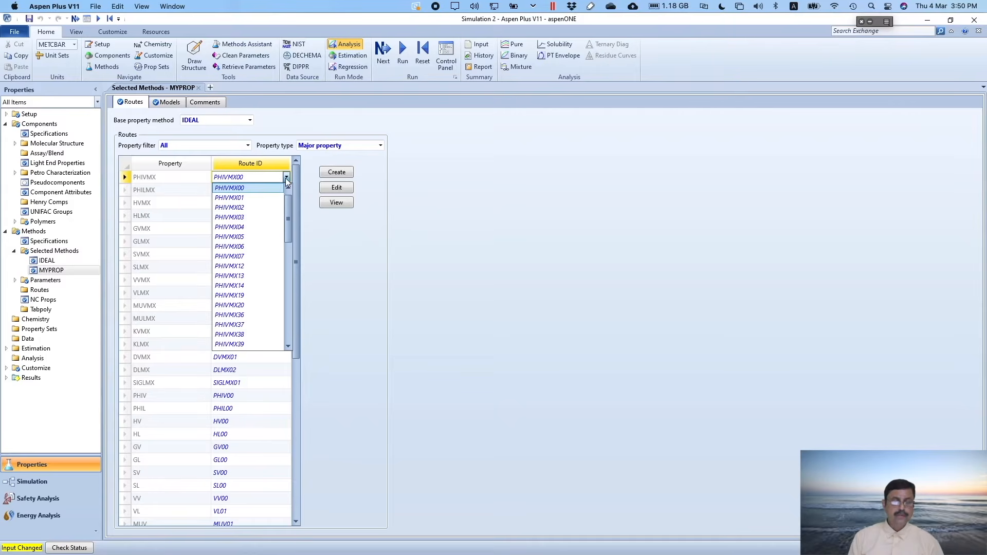
pyautogui.click(244, 218)
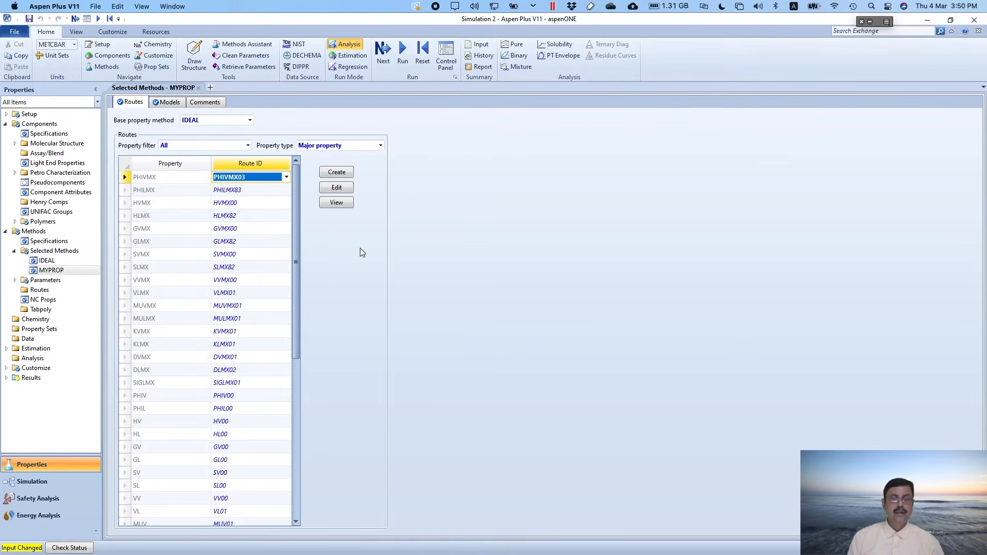
pyautogui.moveTo(257, 180)
pyautogui.moveTo(226, 122)
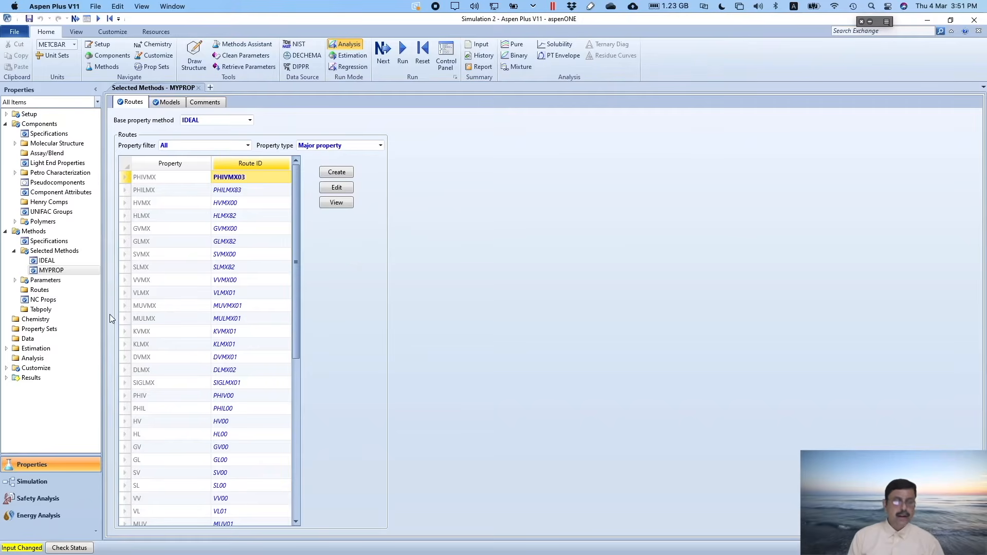
# Create a new property route with the ID MYRO and open its specifications
pyautogui.click(37, 291)
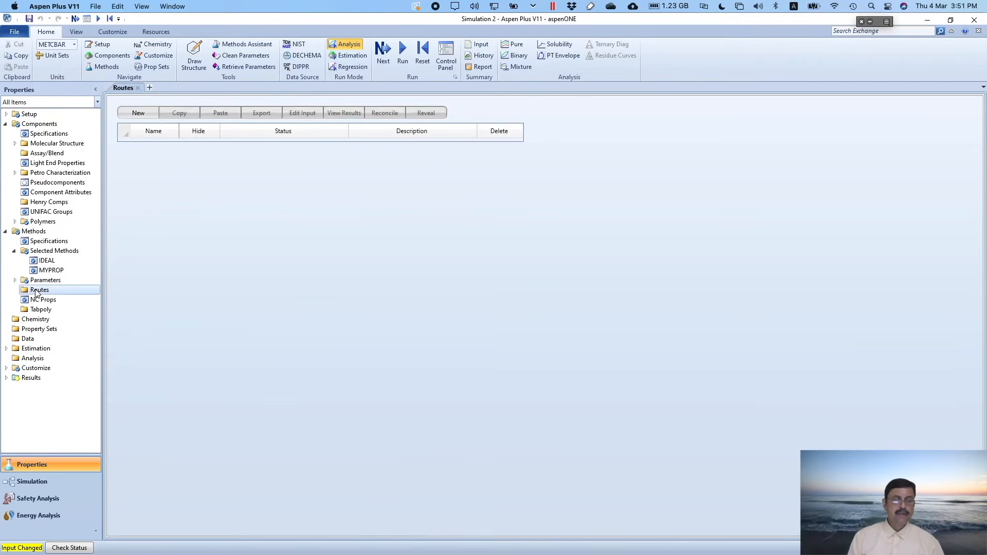
pyautogui.click(139, 113)
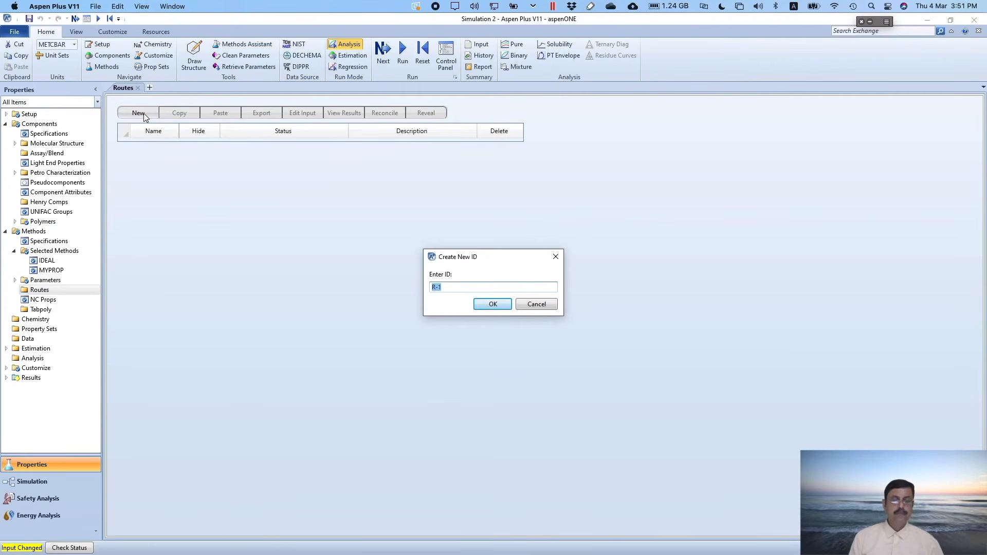
pyautogui.write('MYRO')
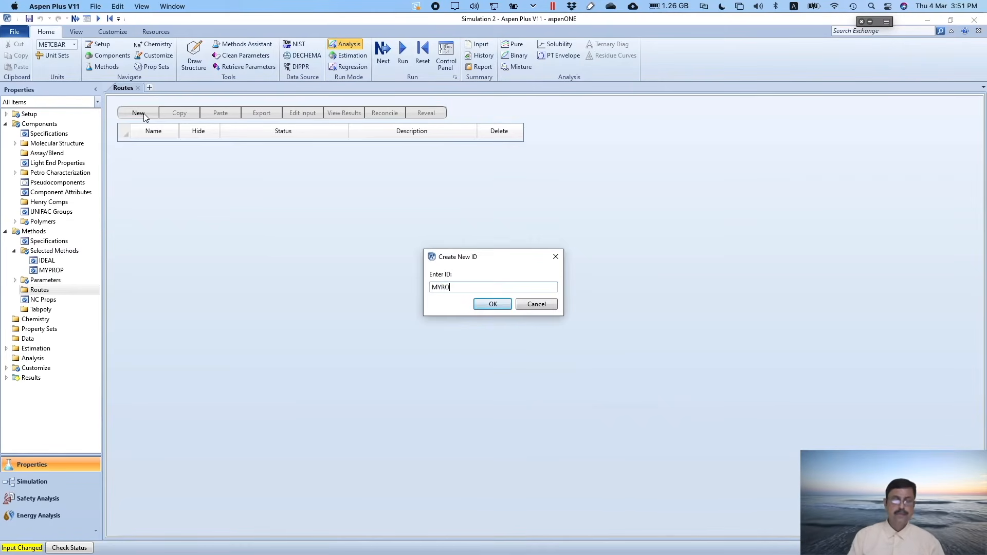
pyautogui.press('Return')
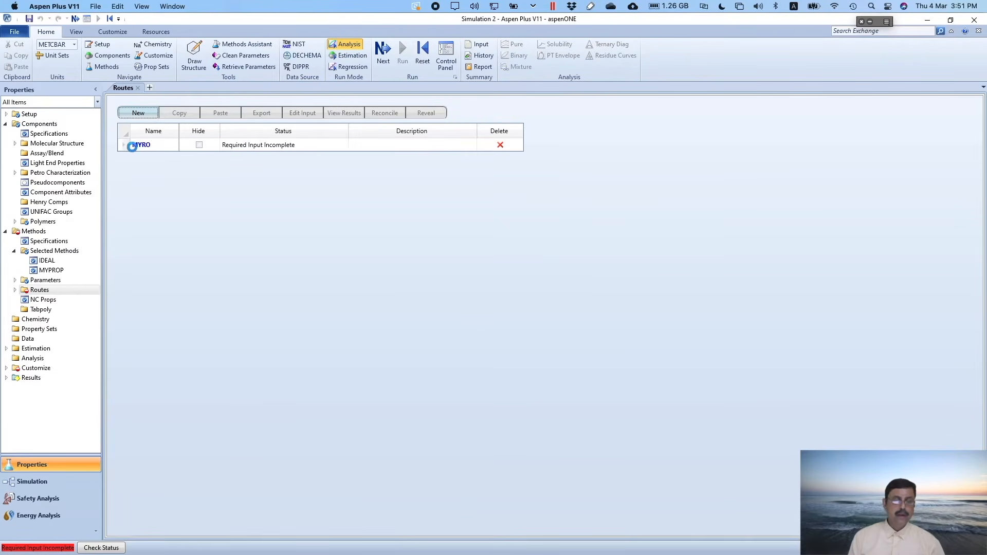
pyautogui.doubleClick(132, 146)
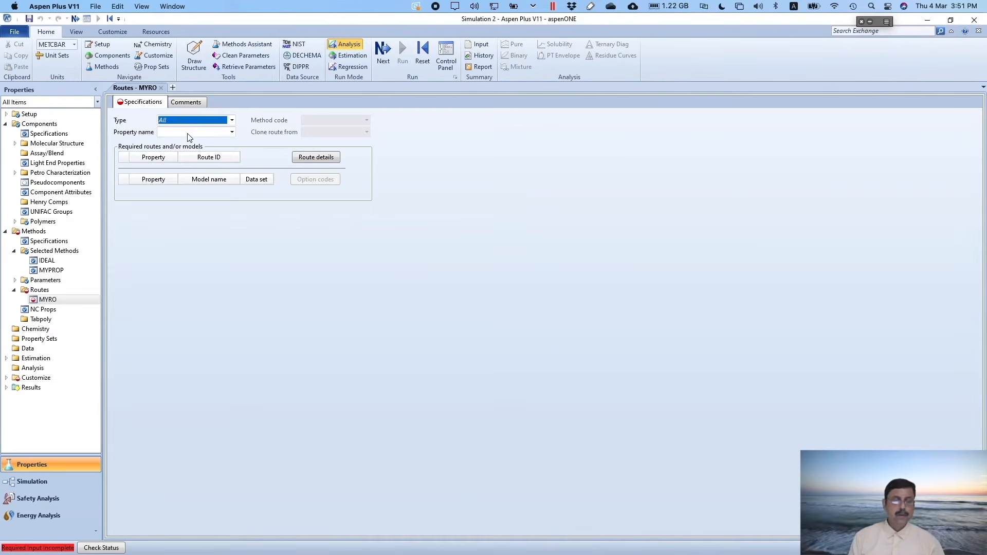
# Define MYRO as a PHIVMX route cloned from PHIVMX00, with ESPLRKS as its model
pyautogui.click(233, 134)
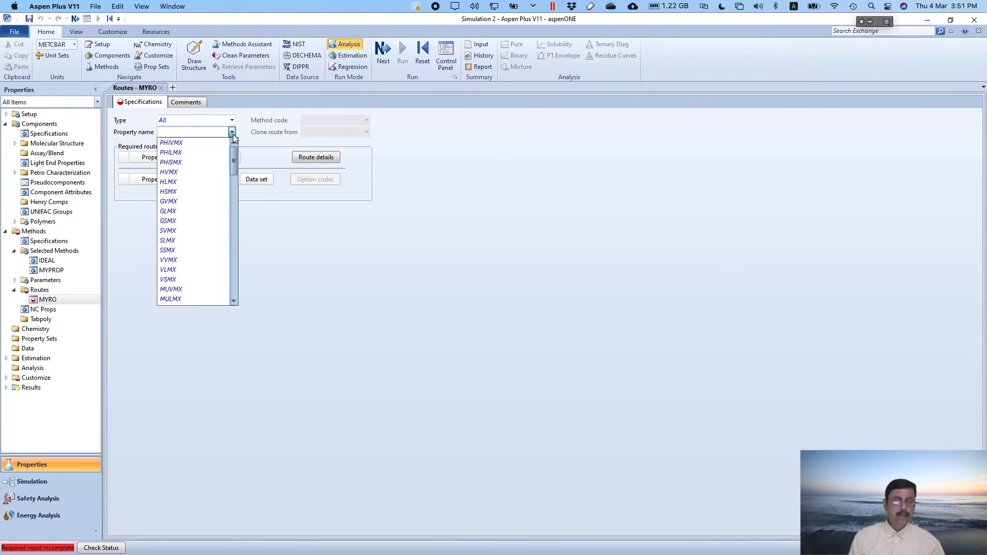
pyautogui.click(204, 147)
pyautogui.click(366, 132)
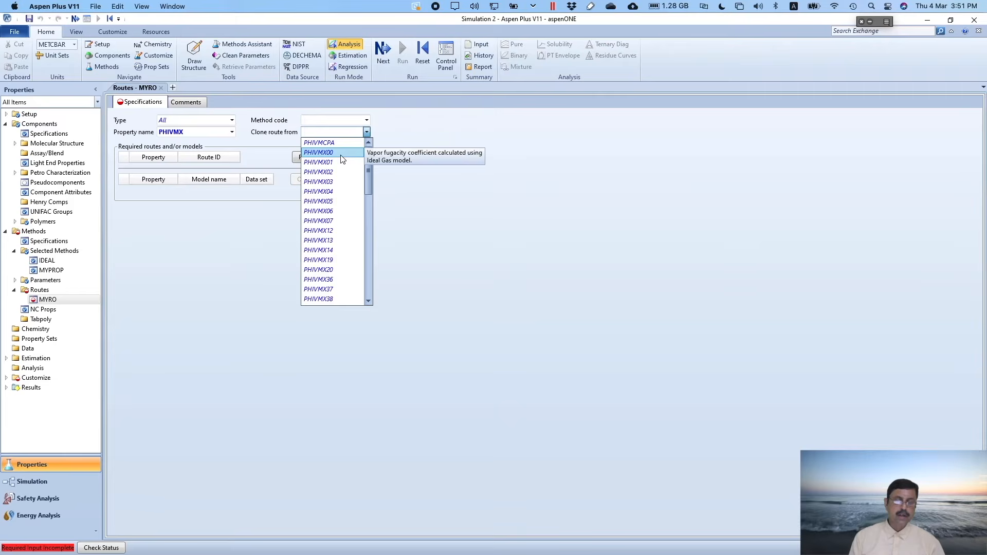
pyautogui.click(340, 156)
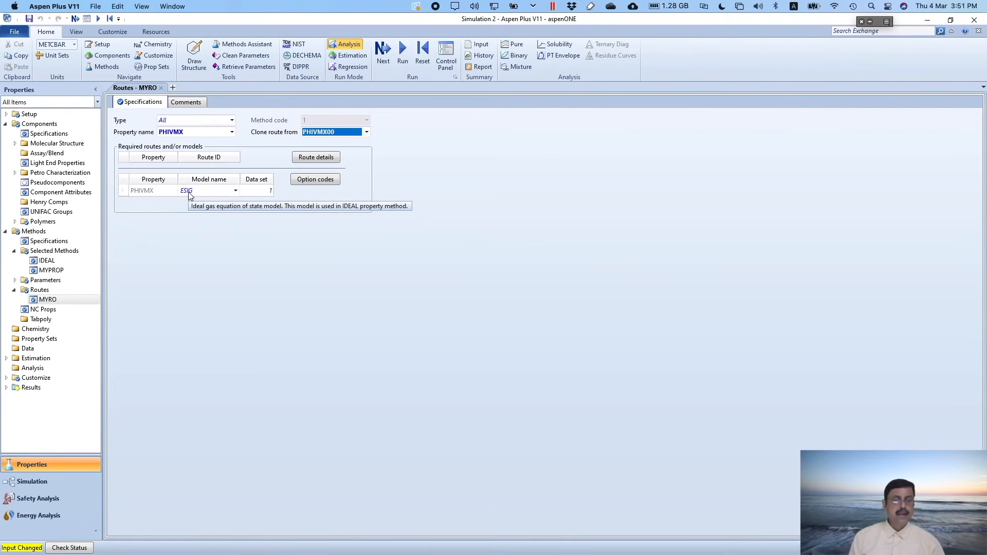
pyautogui.click(235, 191)
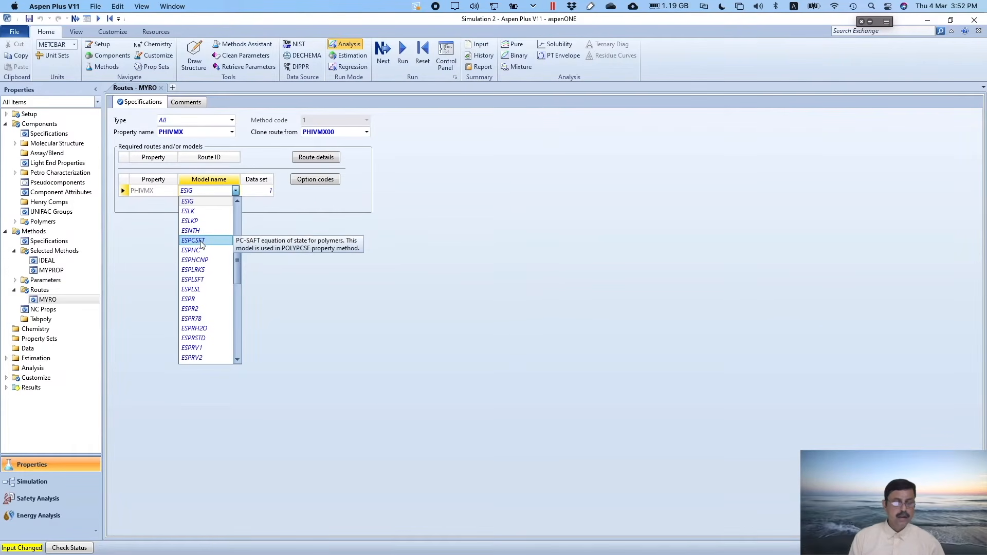
pyautogui.click(205, 269)
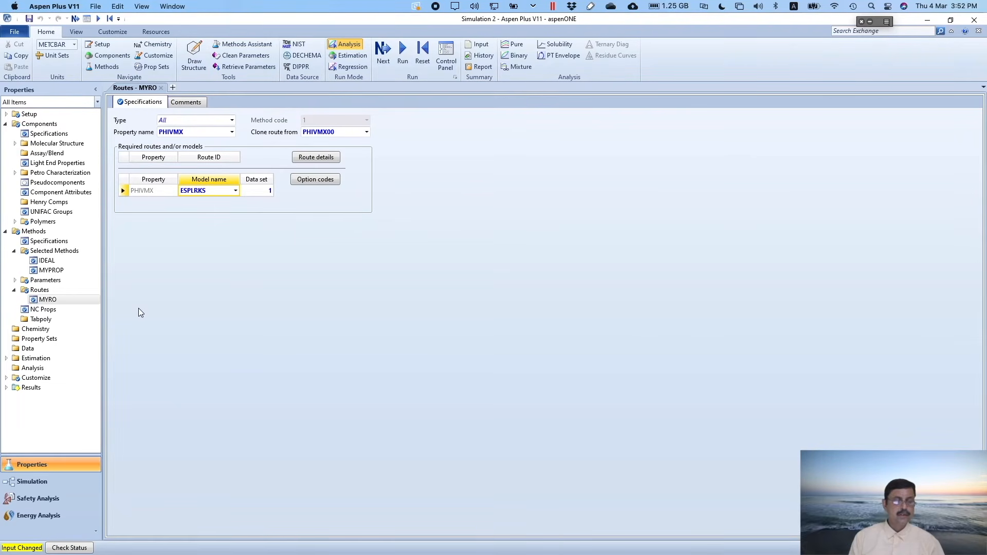
# Assign the custom route MYRO to the PHIVMX property in the MYPROP method
pyautogui.click(57, 269)
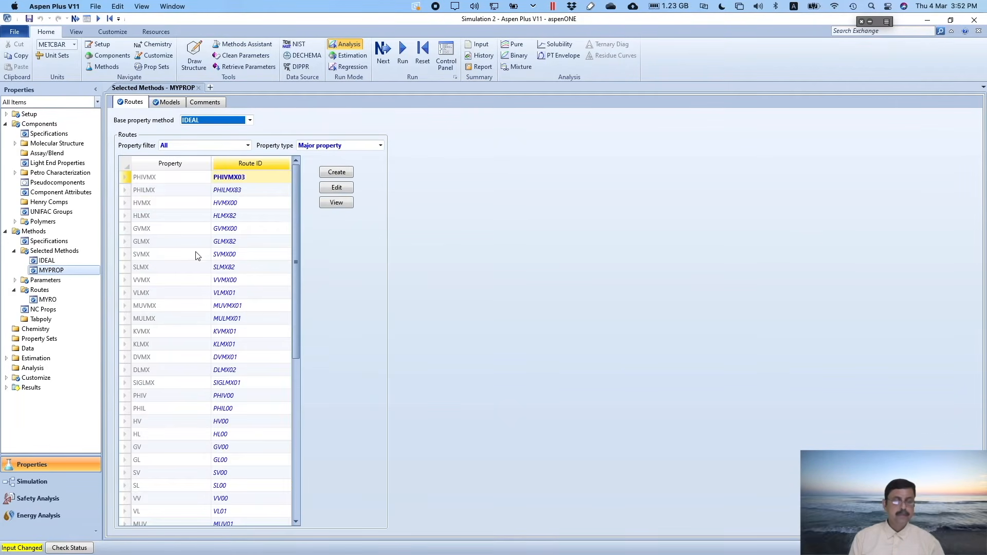
pyautogui.click(285, 178)
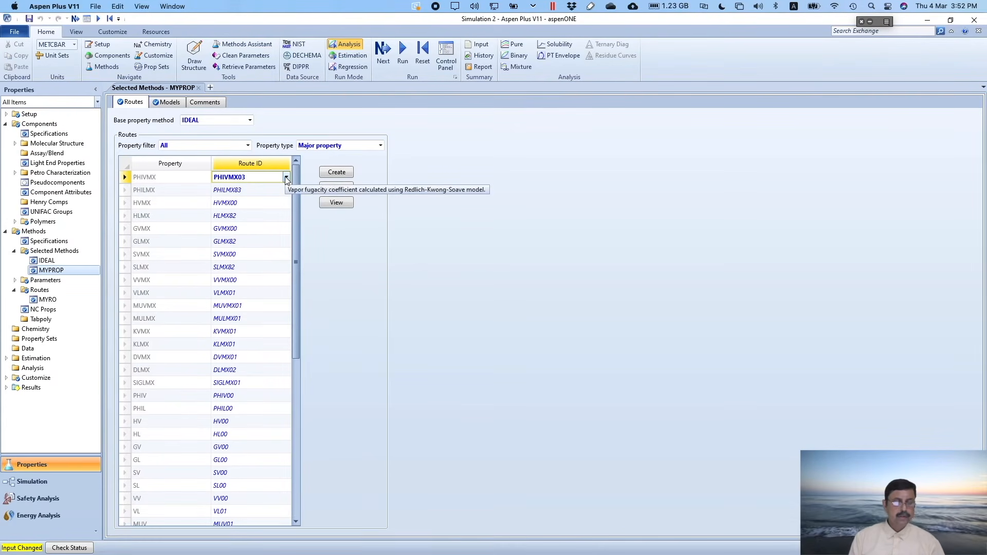
pyautogui.click(286, 178)
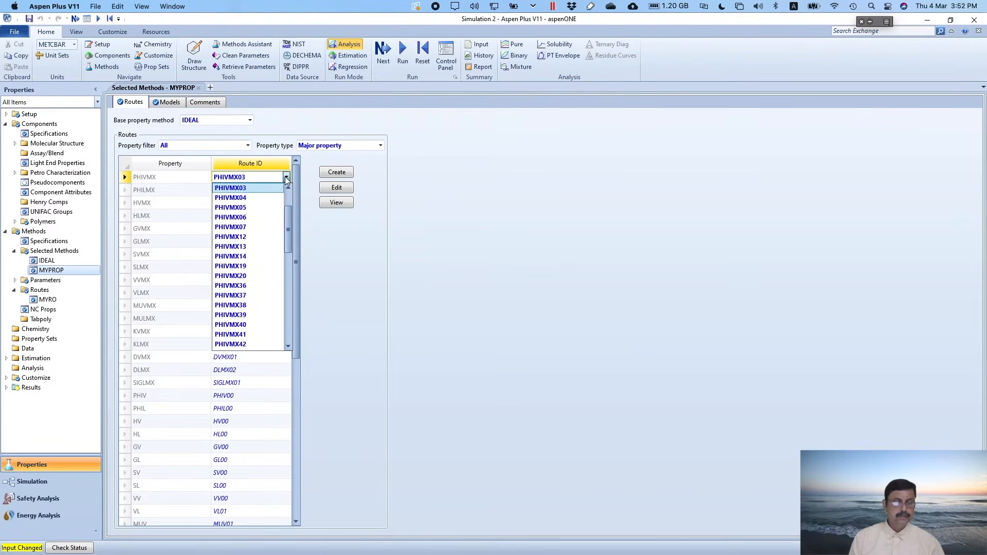
pyautogui.moveTo(290, 208); pyautogui.dragTo(291, 196)
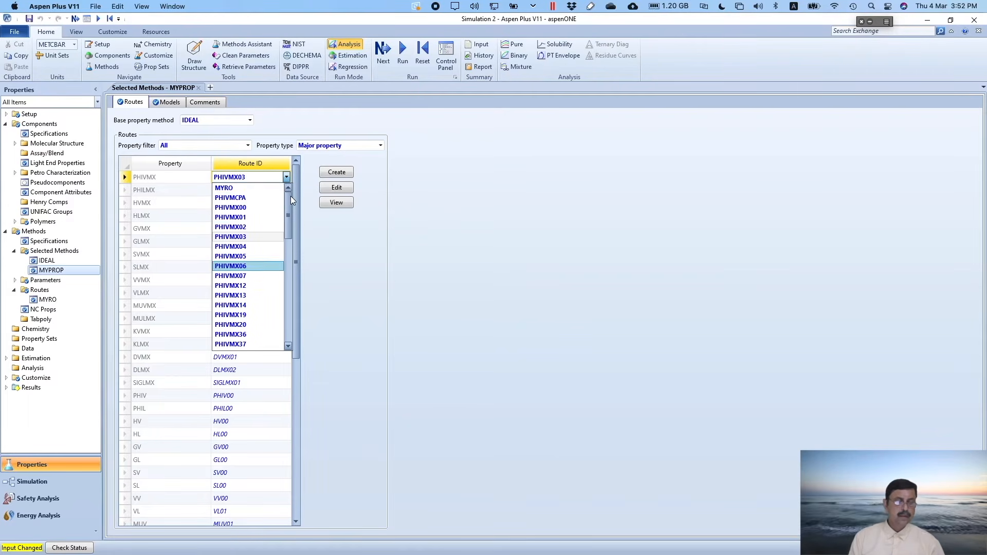
pyautogui.click(249, 188)
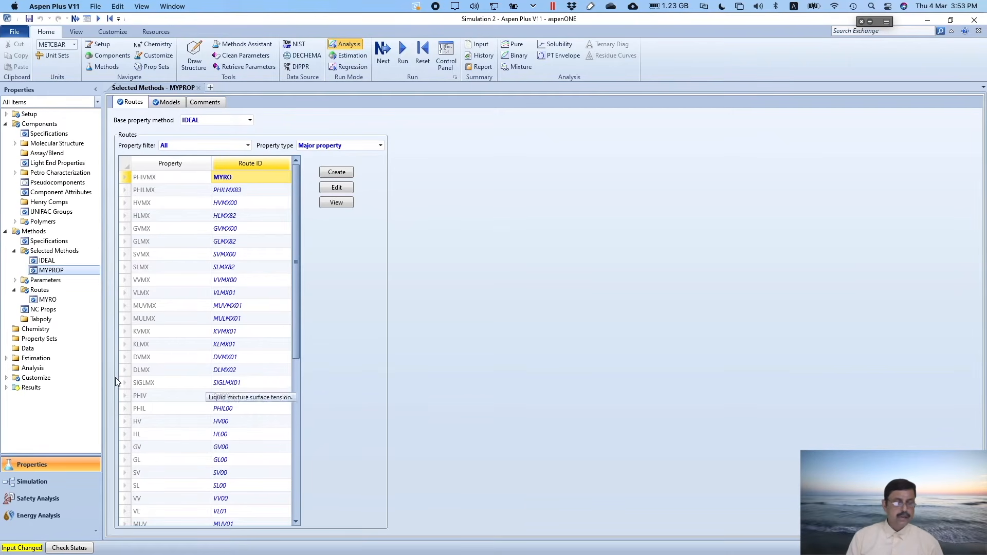
# Create another property route with the ID LST
pyautogui.click(37, 289)
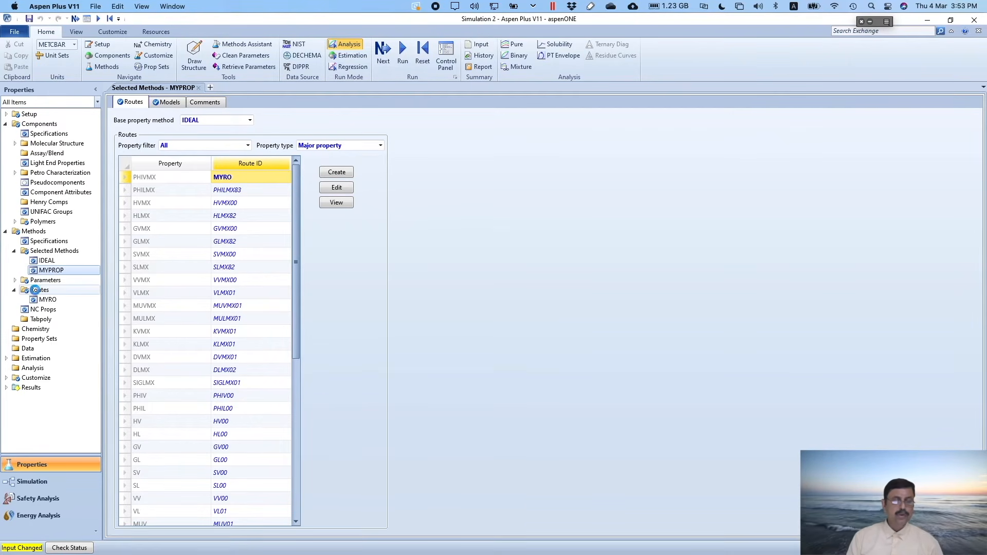
pyautogui.click(138, 113)
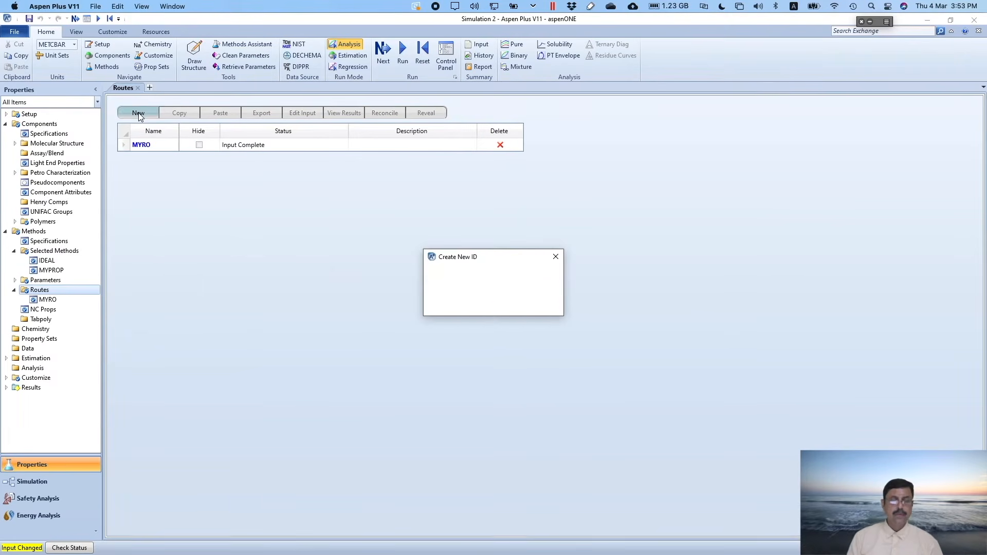
pyautogui.write('LST')
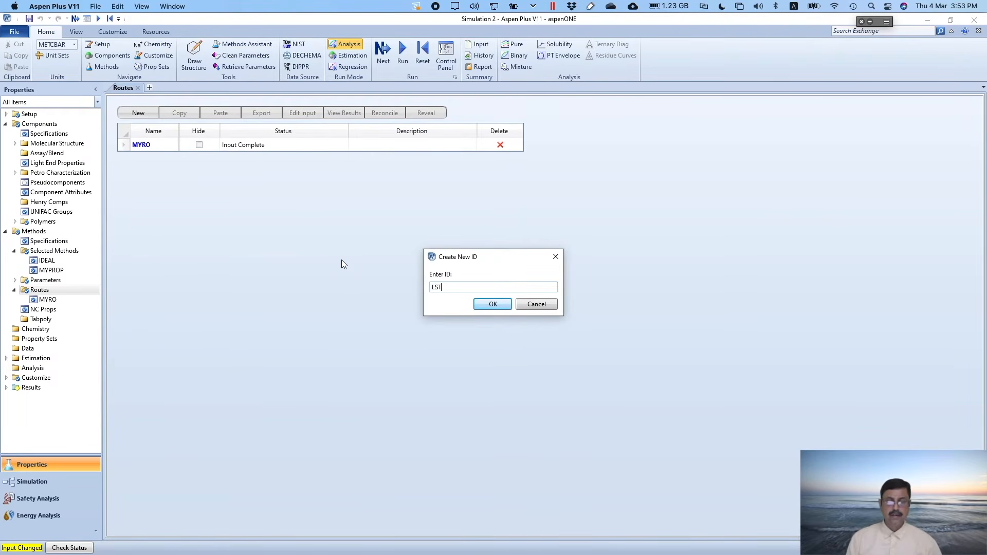
pyautogui.click(492, 304)
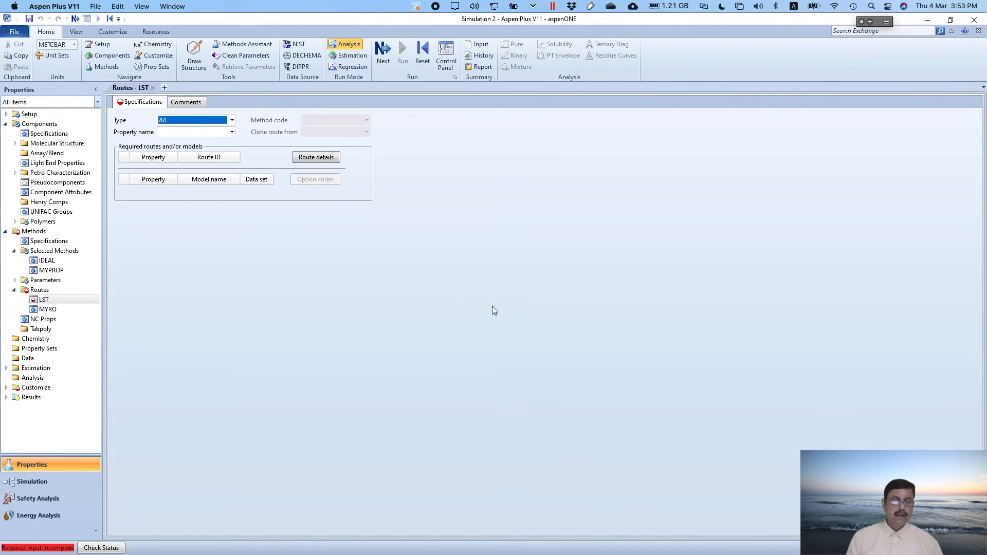
# Define LST as a SIGL route cloned from SIGLWS95, with SIG0HYS as its model
pyautogui.click(231, 132)
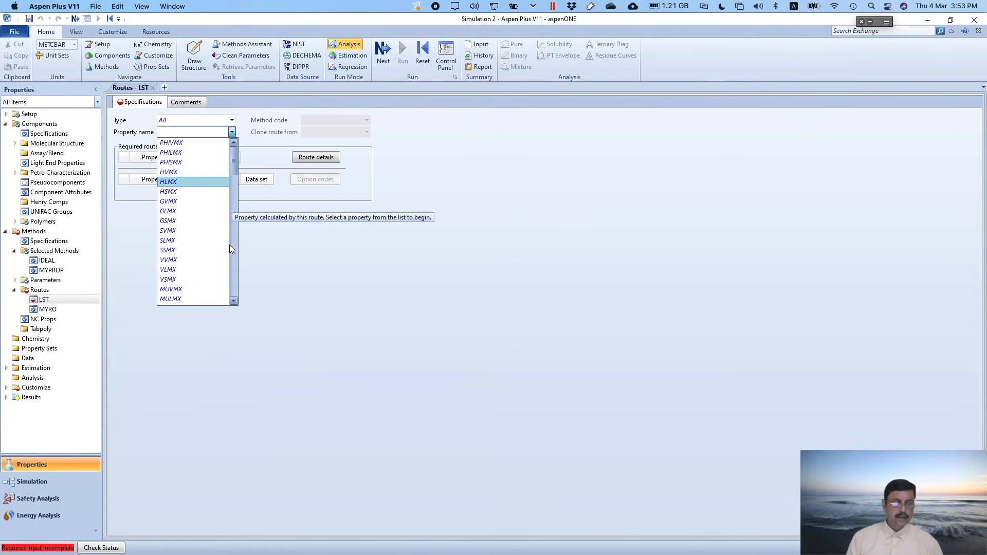
pyautogui.click(233, 260)
pyautogui.click(233, 260)
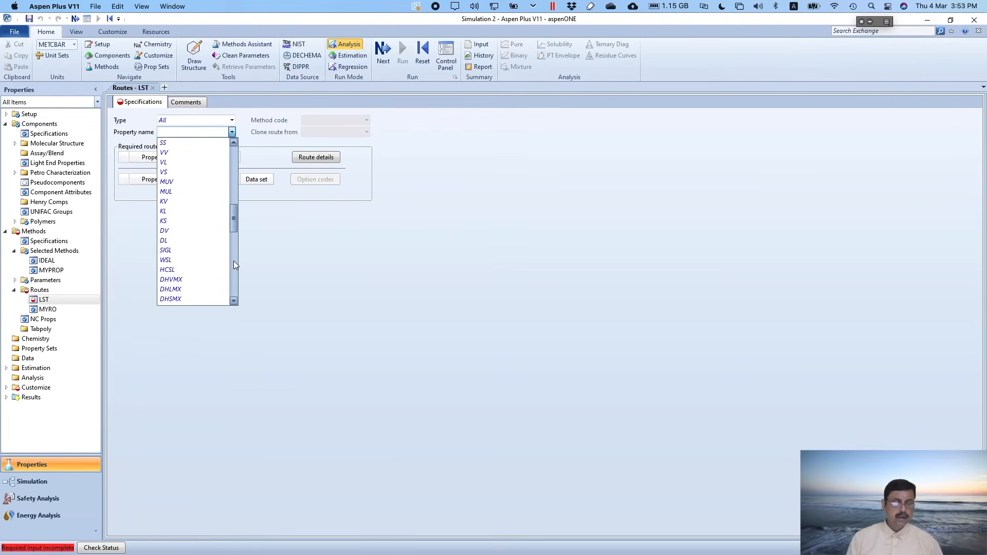
pyautogui.click(190, 252)
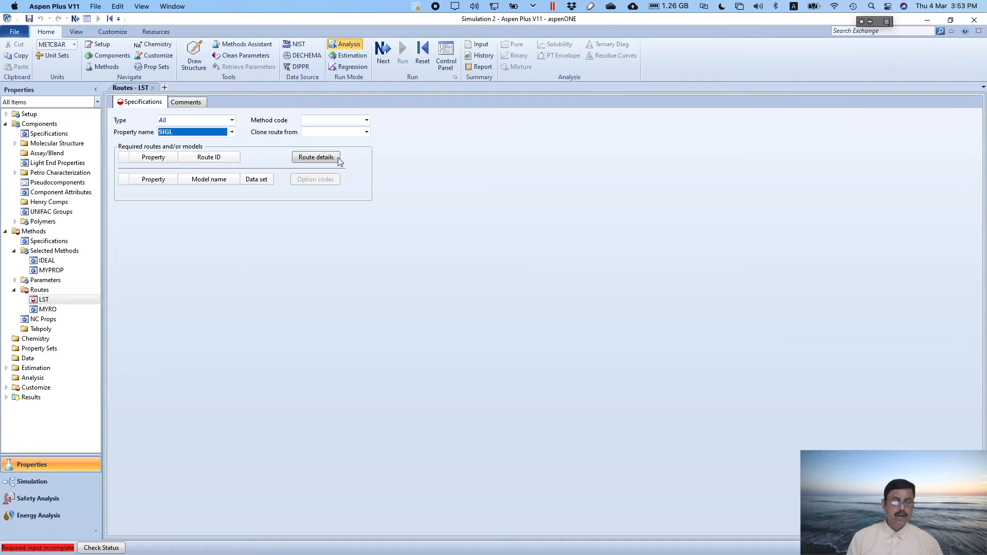
pyautogui.click(366, 133)
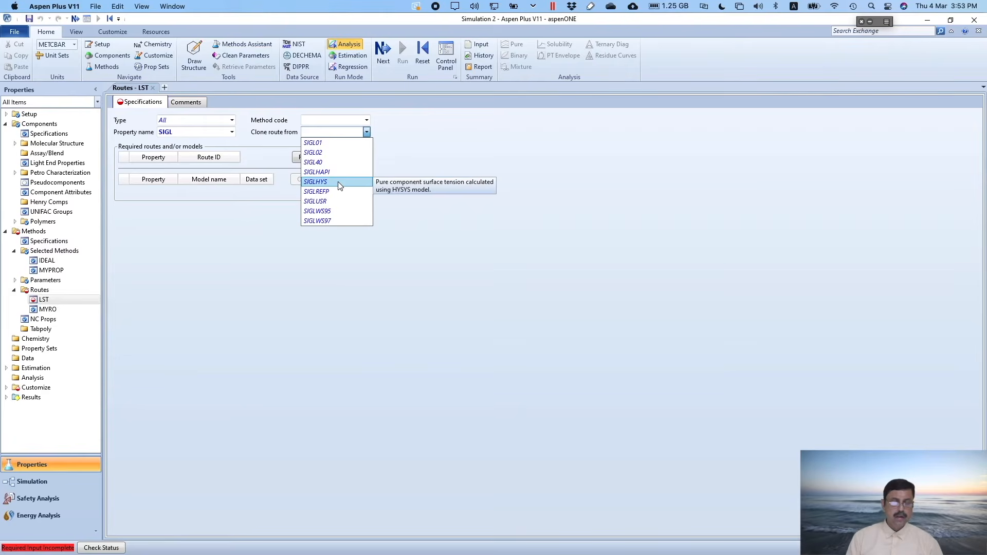
pyautogui.click(331, 212)
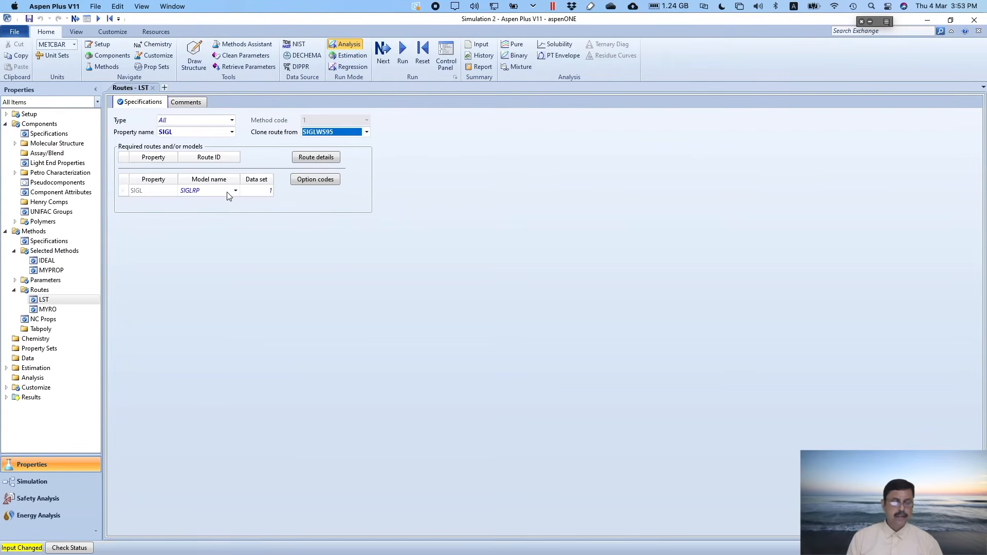
pyautogui.click(228, 194)
pyautogui.click(235, 191)
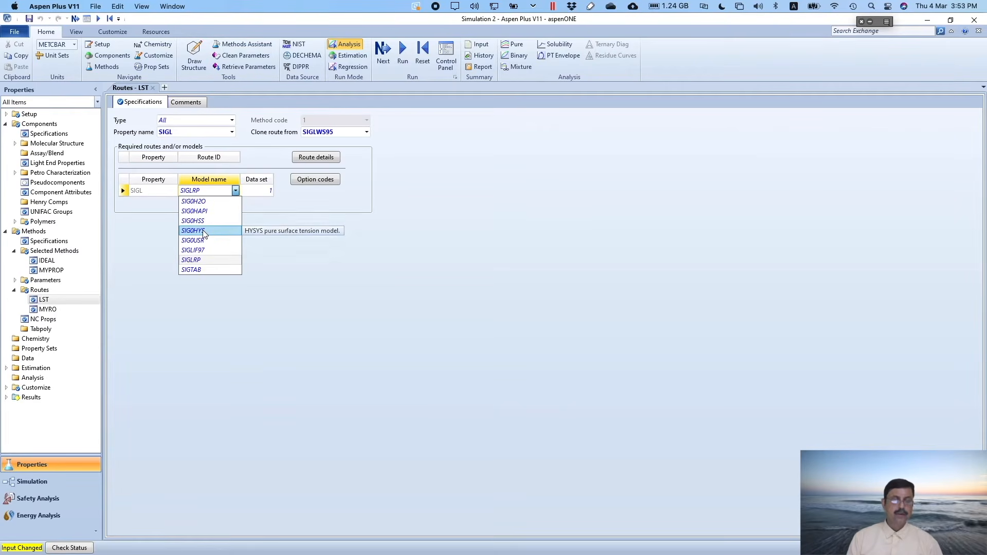
pyautogui.click(203, 231)
pyautogui.click(251, 258)
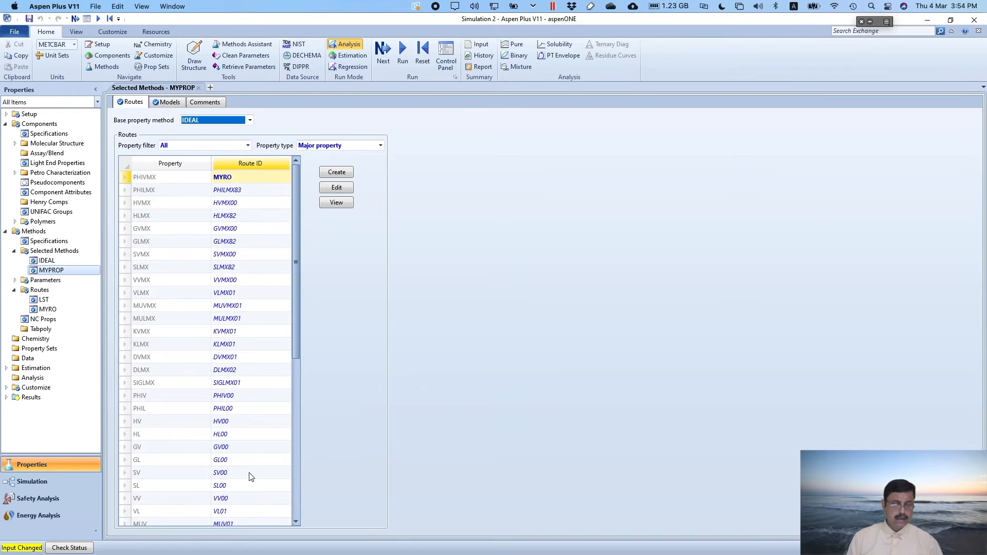
pyautogui.click(268, 479)
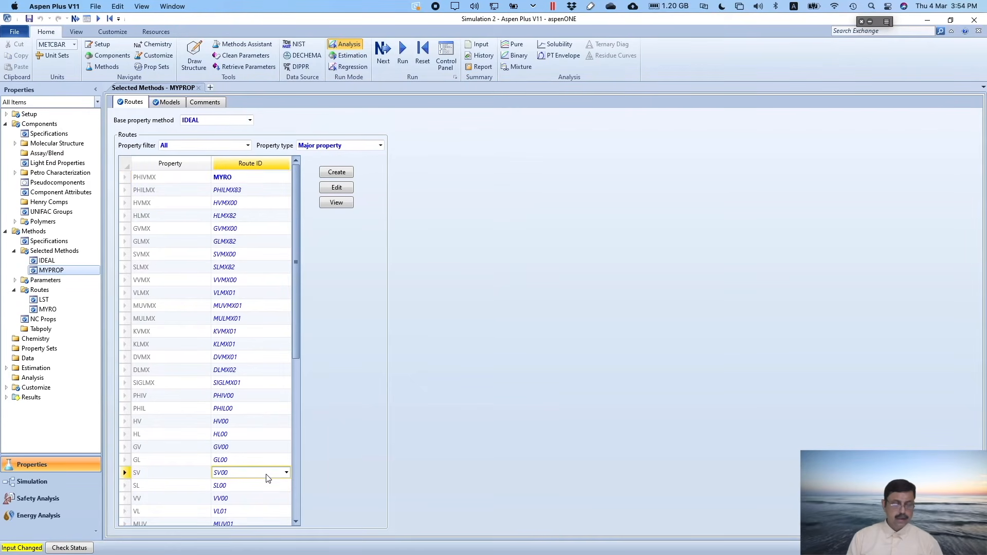
pyautogui.click(287, 486)
pyautogui.click(287, 486)
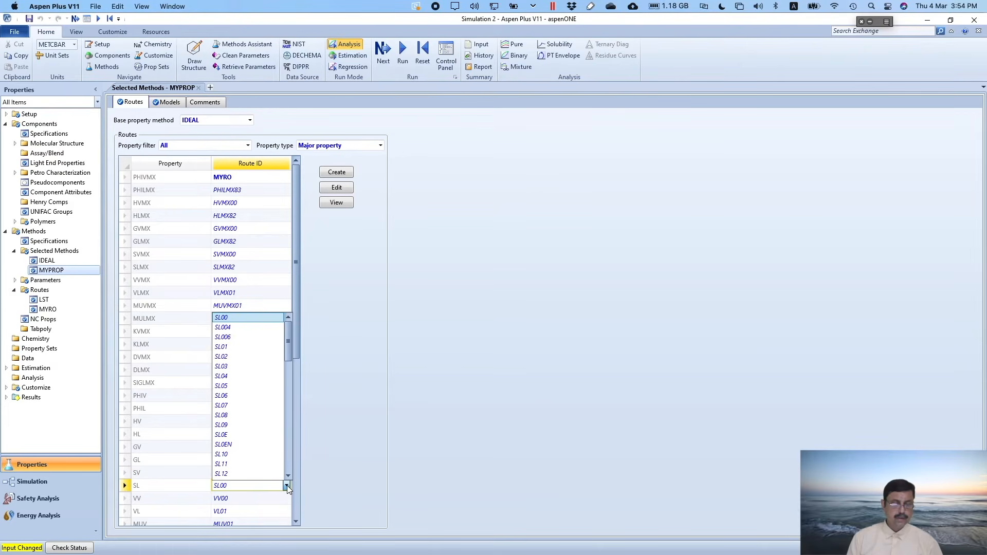
pyautogui.scroll(-1, 286, 378)
pyautogui.moveTo(286, 378); pyautogui.dragTo(287, 310)
pyautogui.click(347, 328)
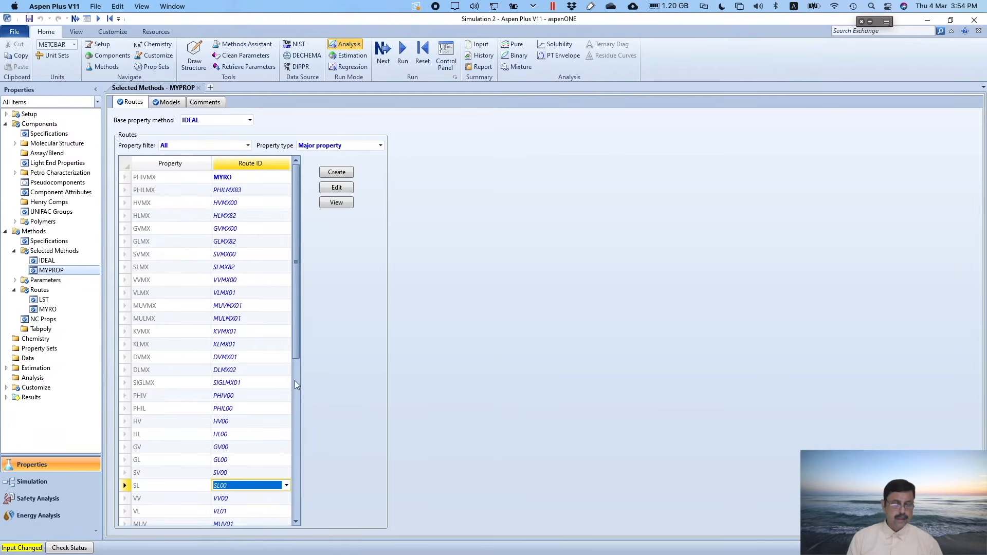
pyautogui.click(260, 384)
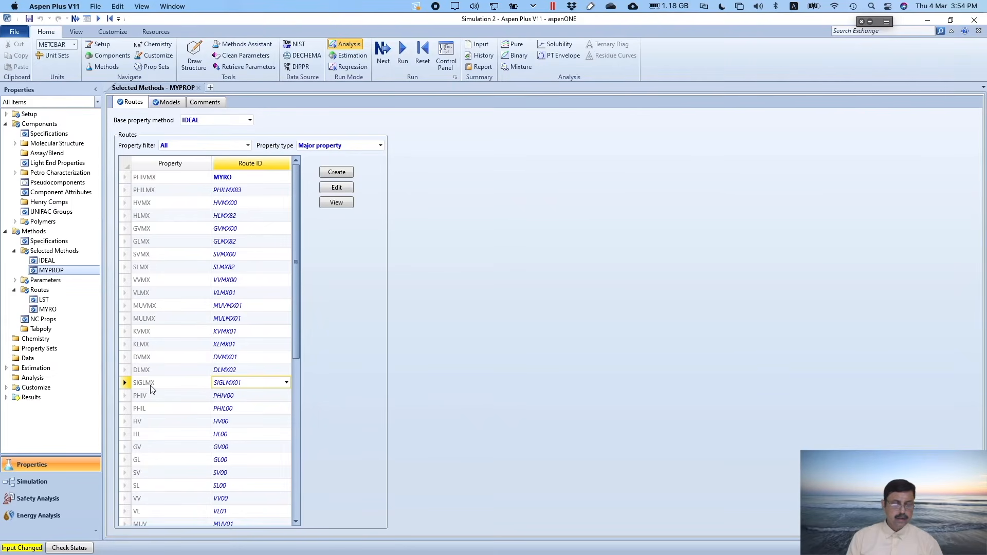
pyautogui.click(286, 383)
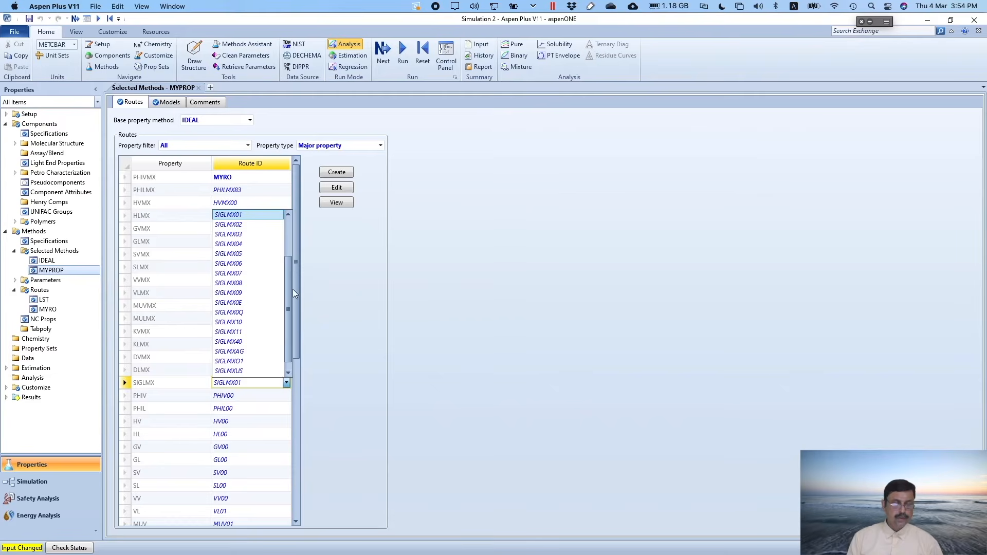
pyautogui.moveTo(286, 289); pyautogui.dragTo(285, 227)
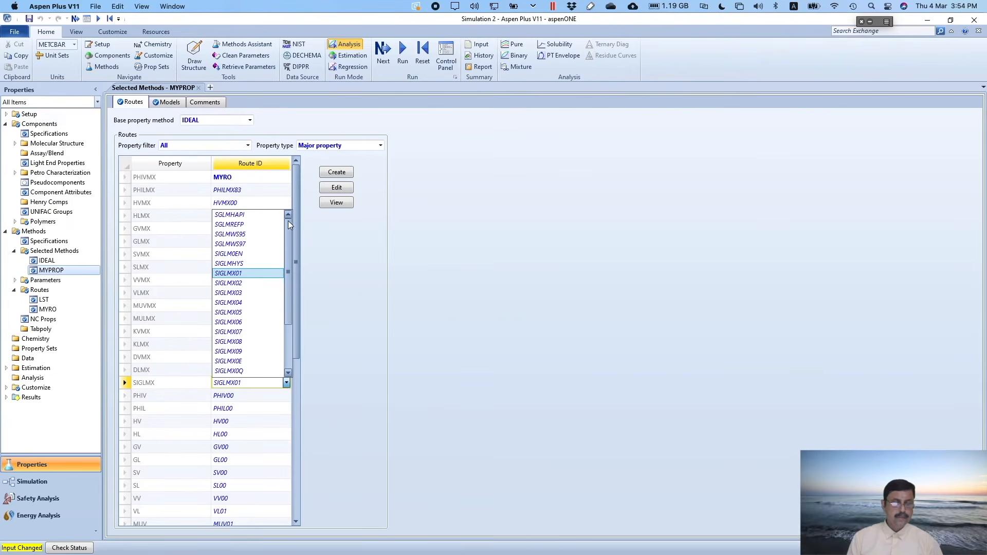
pyautogui.click(321, 259)
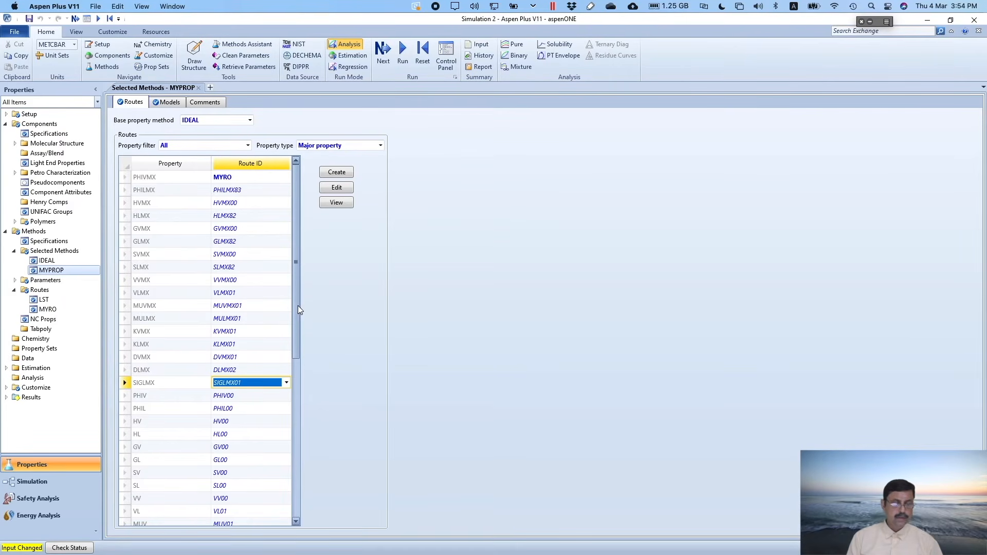
pyautogui.click(186, 268)
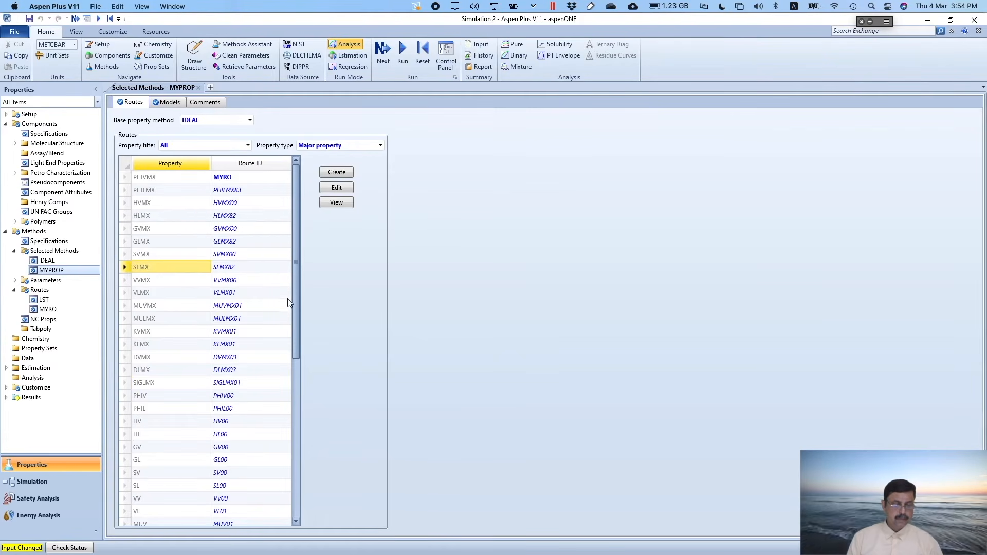
# Assign the custom route LST to the pure-component liquid surface tension property SIGL in the MYPROP method
pyautogui.moveTo(297, 324); pyautogui.dragTo(295, 355)
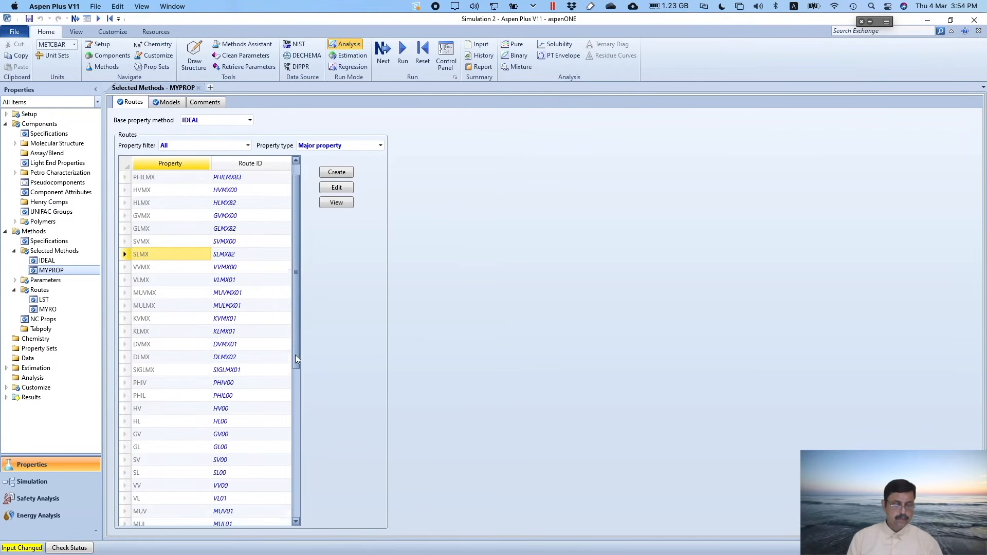
pyautogui.moveTo(183, 436)
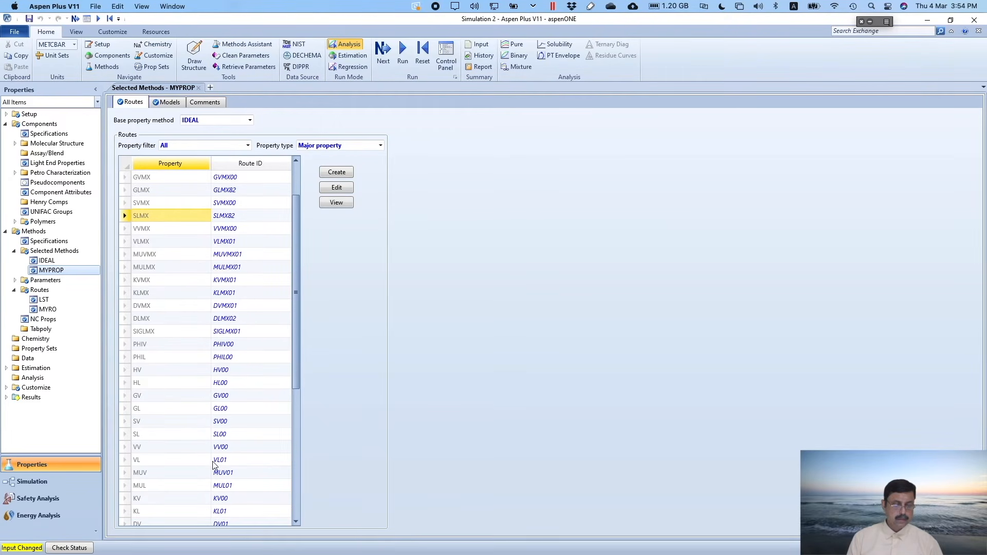
pyautogui.moveTo(297, 370); pyautogui.dragTo(295, 424)
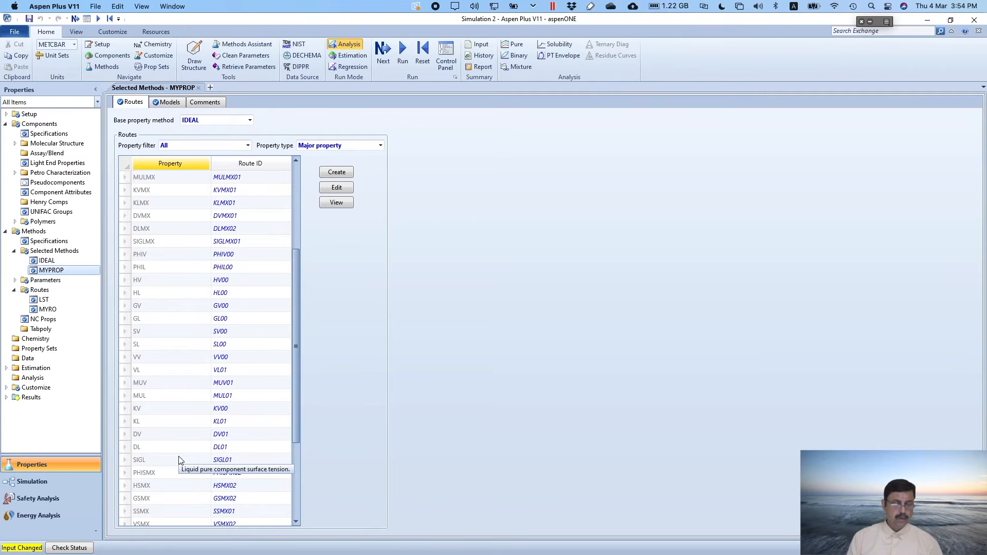
pyautogui.click(281, 460)
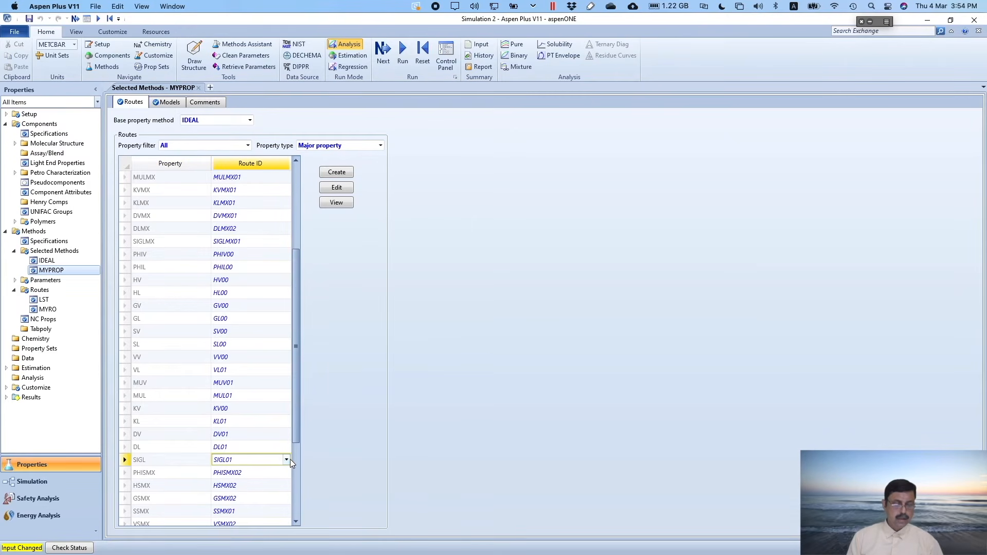
pyautogui.click(289, 460)
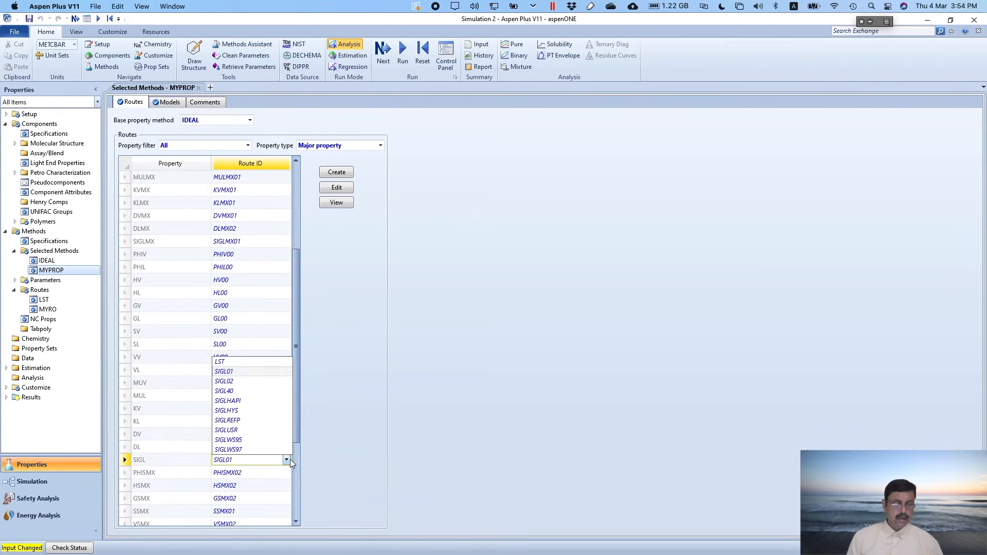
pyautogui.click(221, 363)
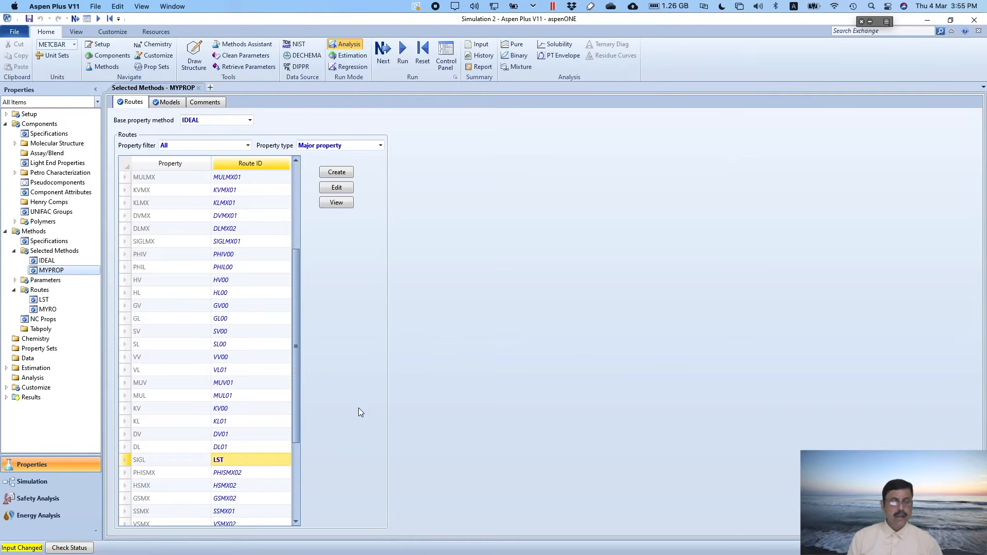
pyautogui.moveTo(300, 323); pyautogui.dragTo(299, 212)
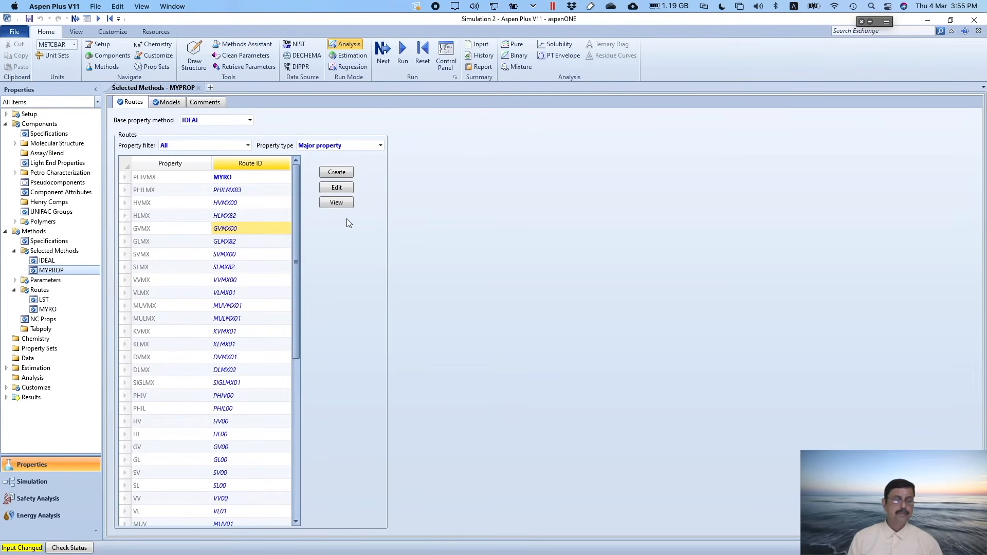
# Set the global method name to MYPROP in the method specifications and run the property calculation
pyautogui.click(54, 241)
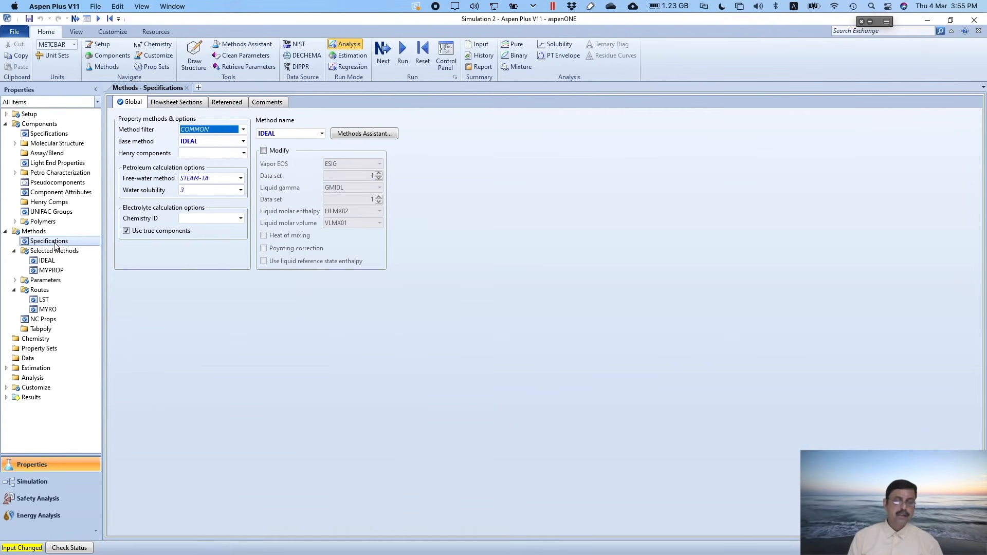
pyautogui.click(323, 134)
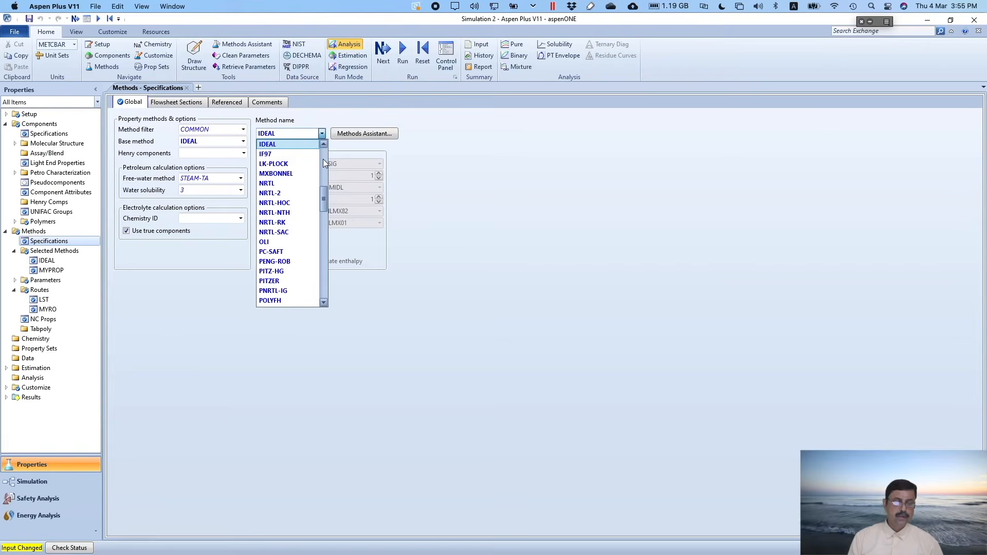
pyautogui.scroll(6, 323, 164)
pyautogui.moveTo(323, 166); pyautogui.dragTo(314, 292)
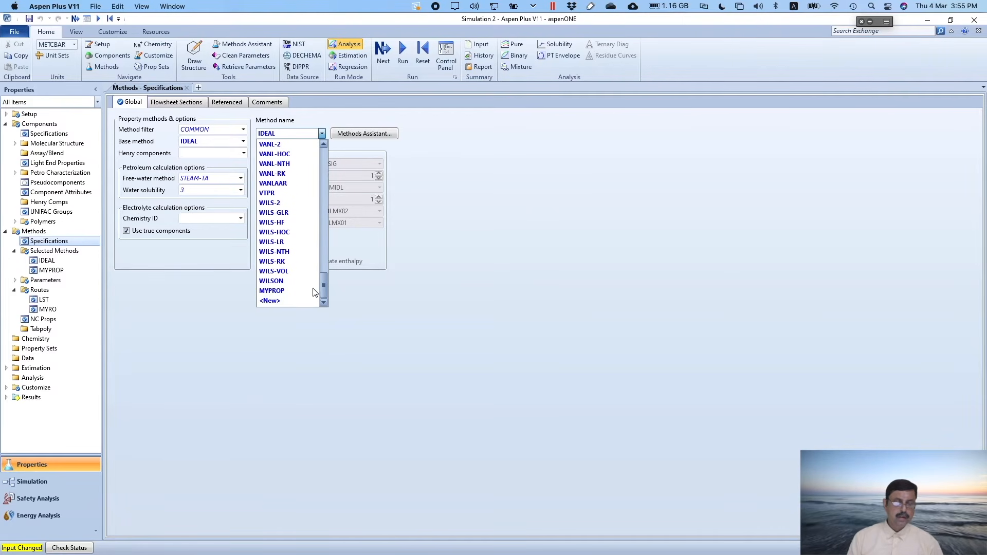
pyautogui.click(280, 291)
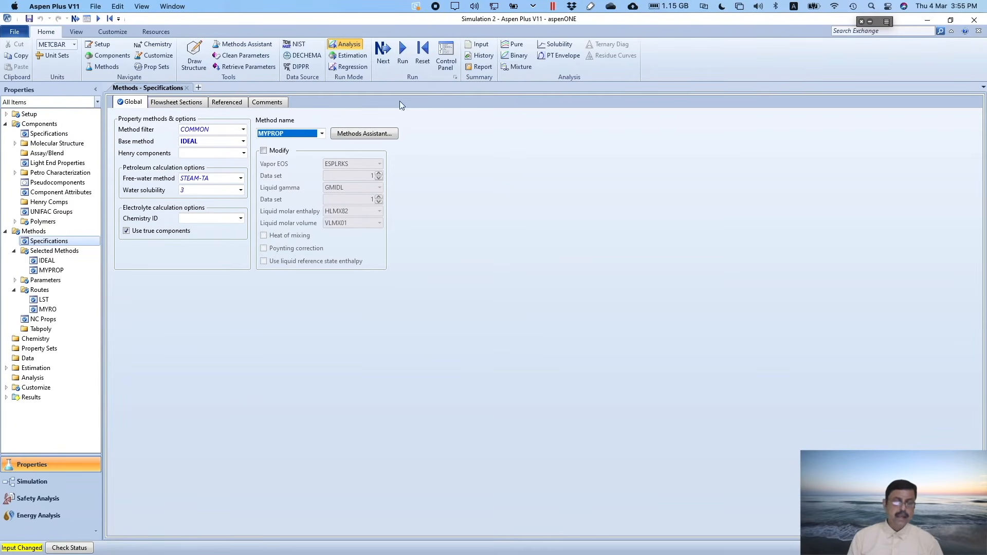
pyautogui.click(402, 52)
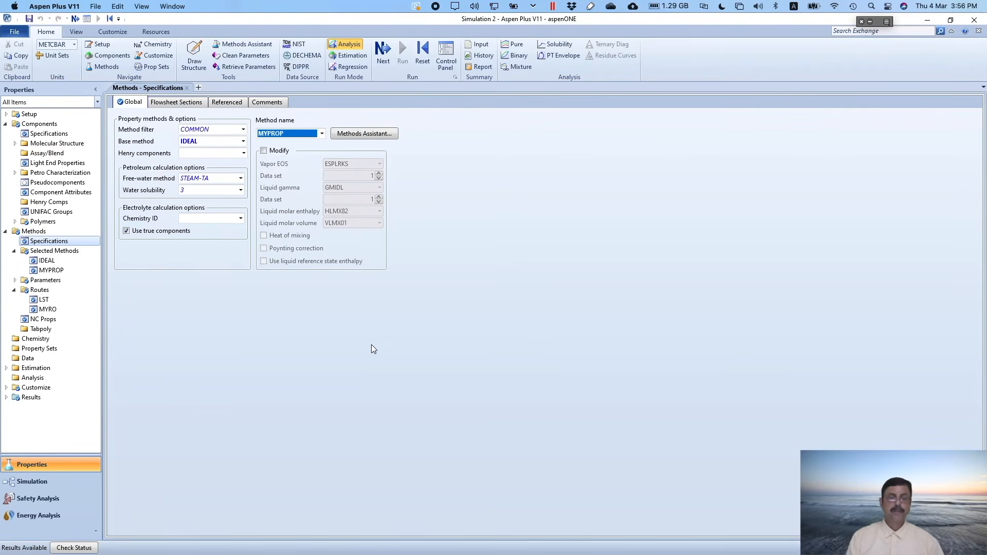
pyautogui.click(464, 340)
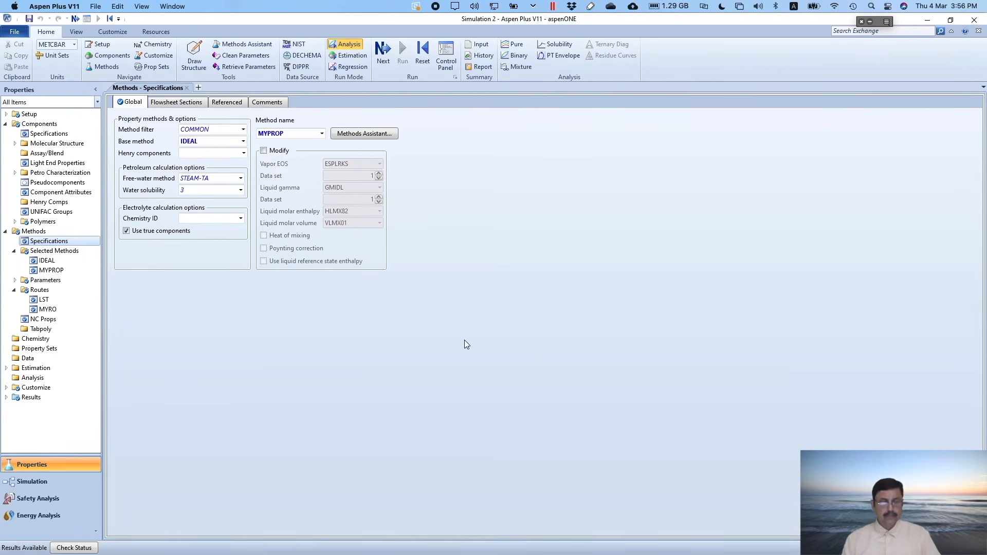
# Switch to the Preview presentation and advance to the Property sets slide to read the flash example
pyautogui.press('super+Tab')
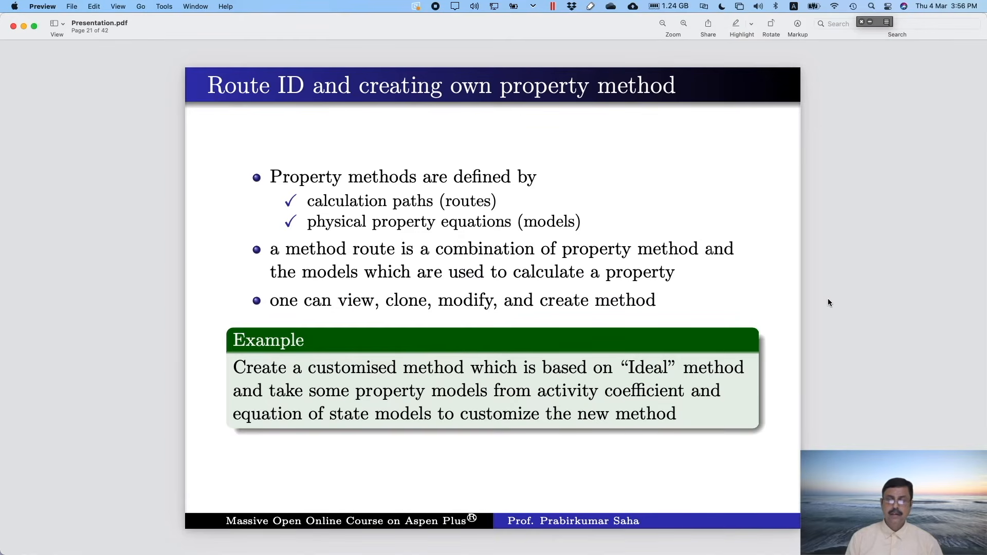
pyautogui.press('Right')
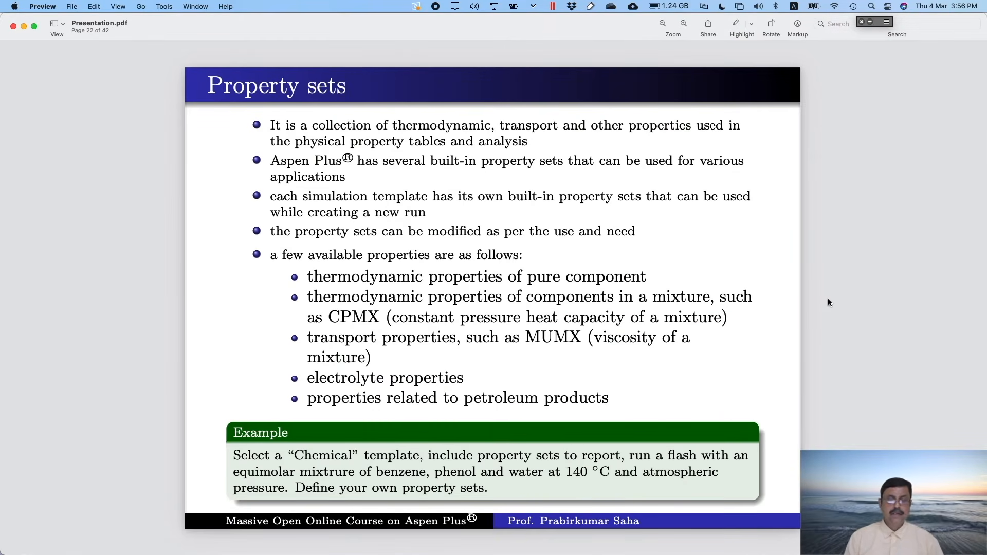
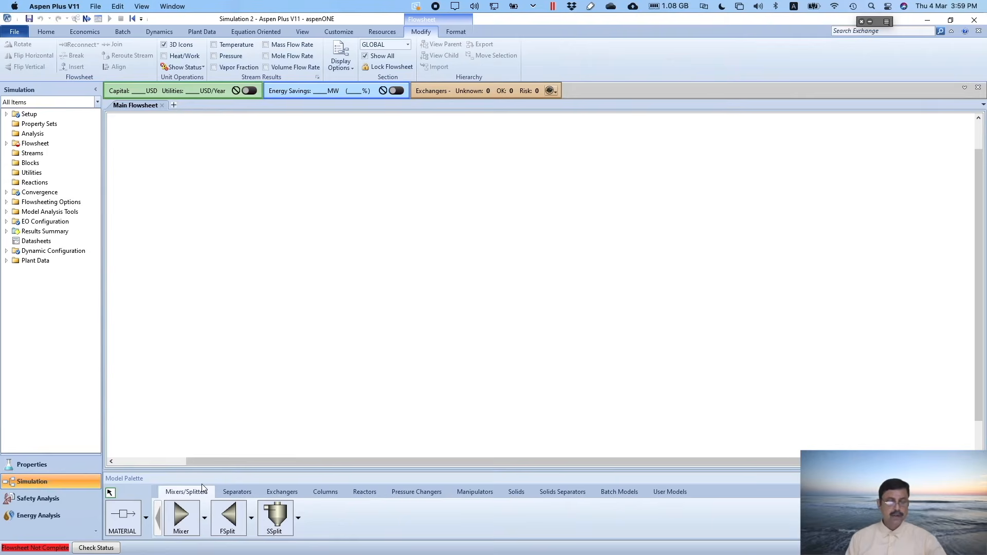
# Place a Flash2 separator block on the main flowsheet in the Aspen Plus simulation
pyautogui.click(229, 491)
pyautogui.click(182, 517)
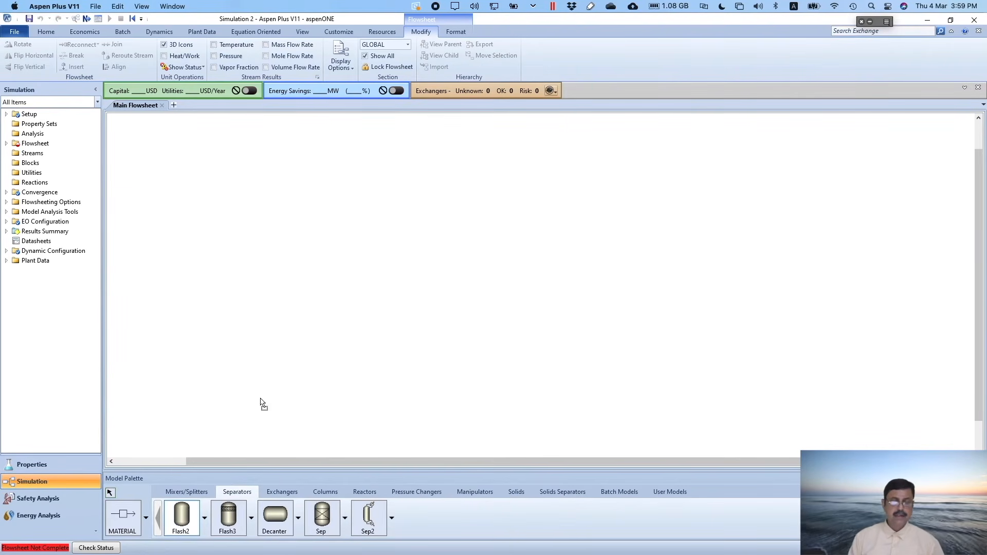
pyautogui.click(426, 229)
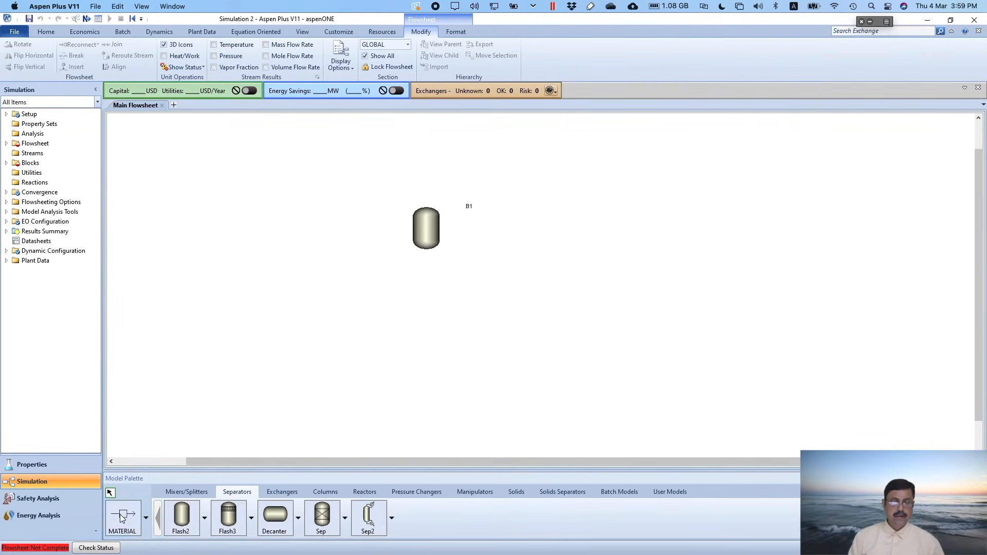
# Connect three material streams to the Flash2 block: a feed inlet, a vapor outlet and a liquid outlet
pyautogui.click(121, 517)
pyautogui.click(408, 227)
pyautogui.click(238, 218)
pyautogui.click(422, 202)
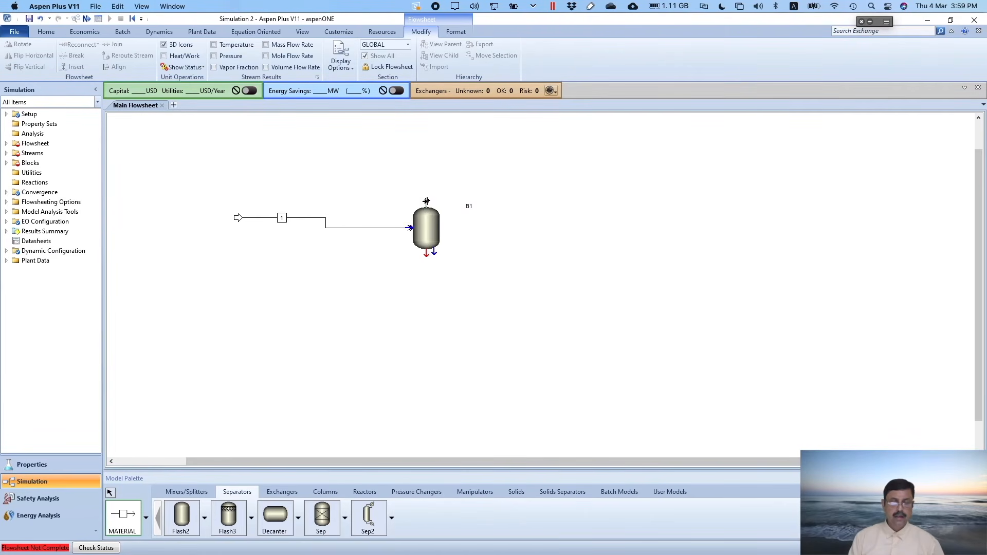
pyautogui.click(582, 166)
pyautogui.click(432, 254)
pyautogui.click(635, 285)
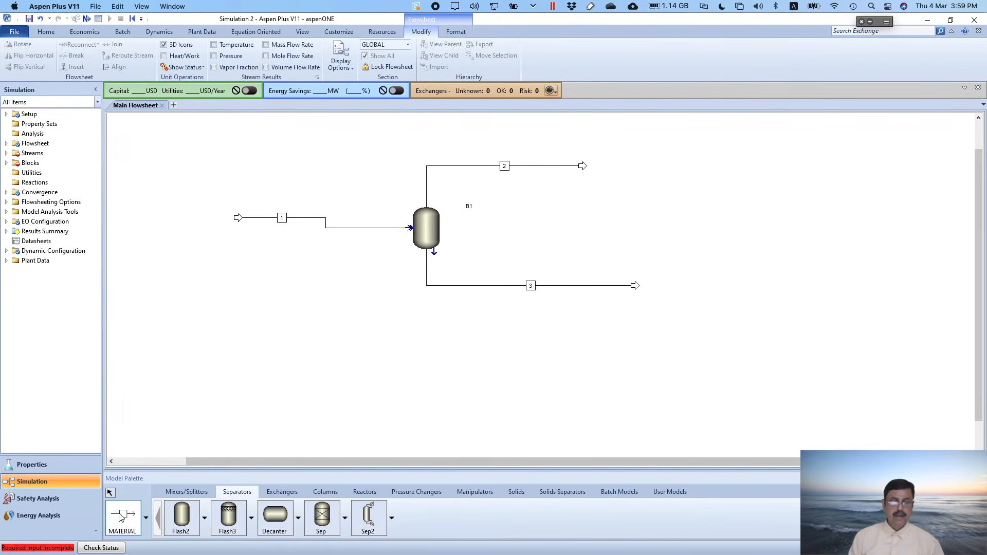
# Rename the inlet stream FEED, the upper outlet stream VAPOUR and the lower outlet stream LIQUID
pyautogui.click(110, 492)
pyautogui.click(281, 217)
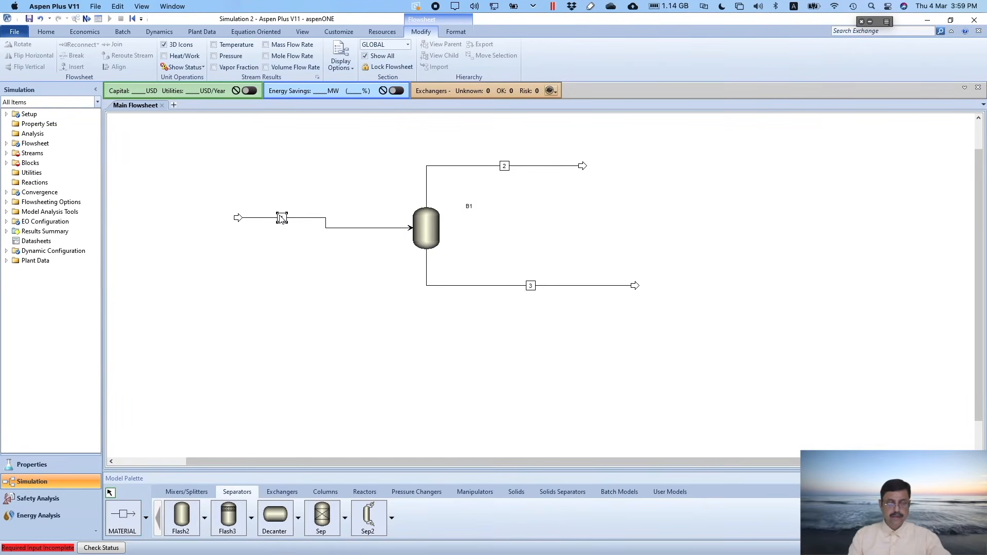
pyautogui.write('FEED')
pyautogui.press('Return')
pyautogui.click(504, 165)
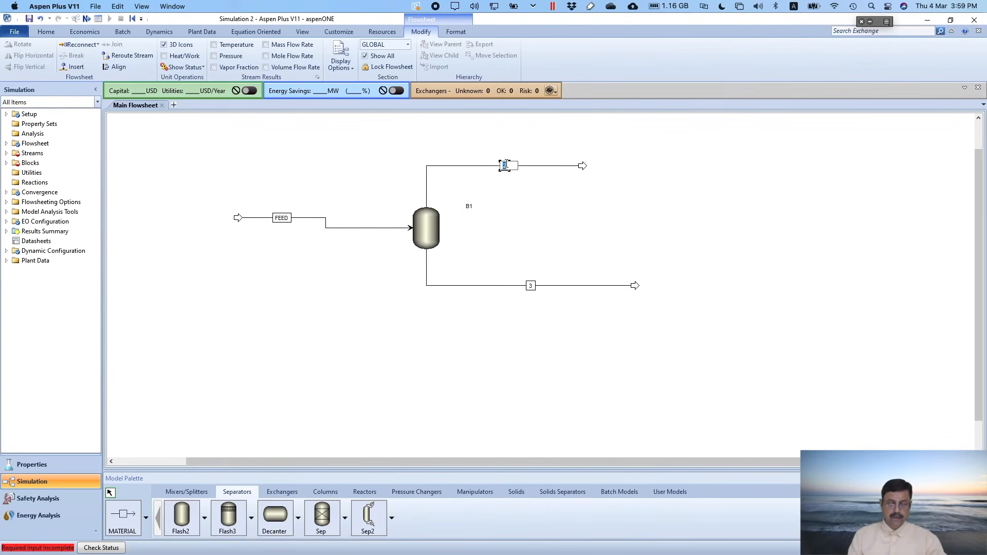
pyautogui.write('VAPOUR')
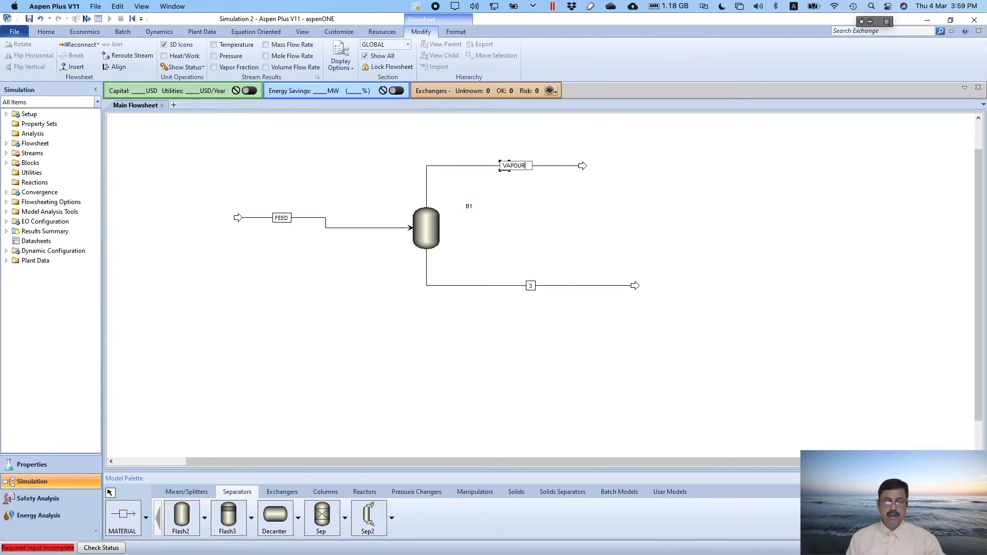
pyautogui.press('Return')
pyautogui.click(530, 286)
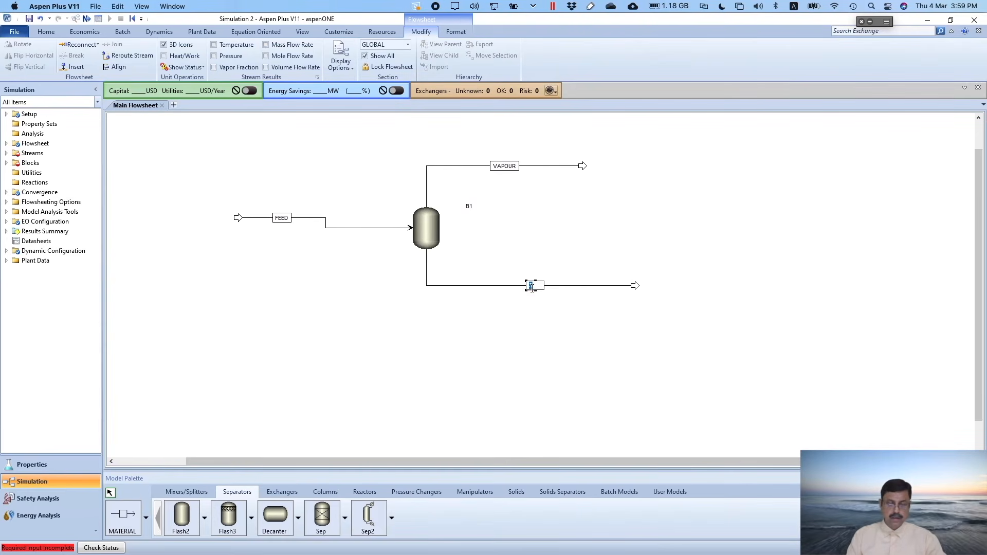
pyautogui.write('LIQUID')
pyautogui.press('Return')
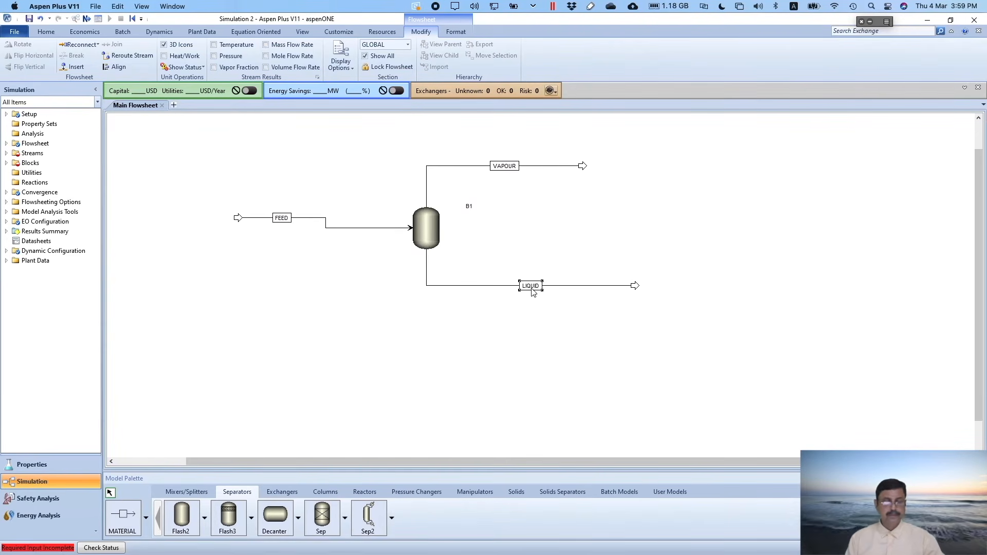
# Open the FEED stream's input form and set its temperature to 140 °C, checking the example on the presentation slide
pyautogui.click(281, 218)
pyautogui.click(87, 18)
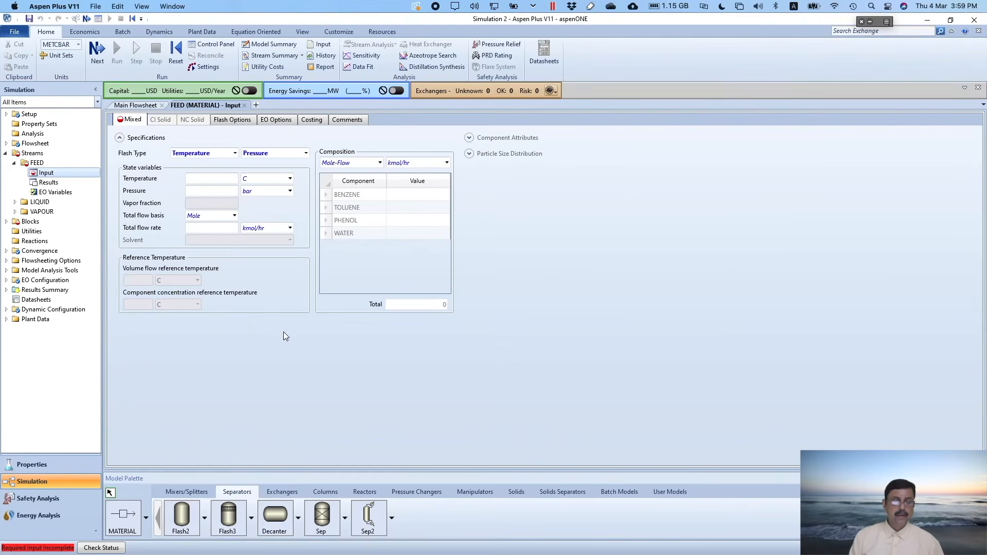
pyautogui.click(222, 179)
pyautogui.press('super+Tab')
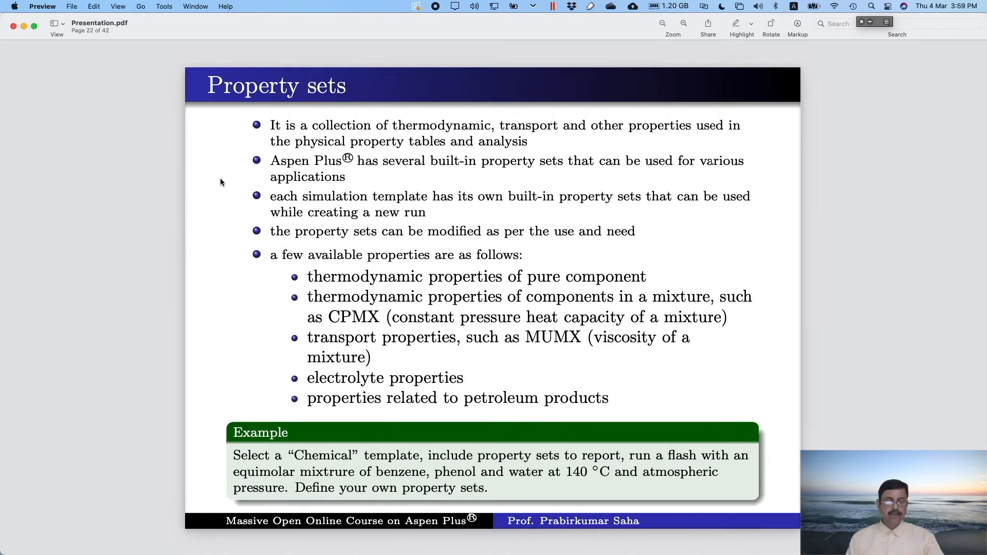
pyautogui.press('super+Tab')
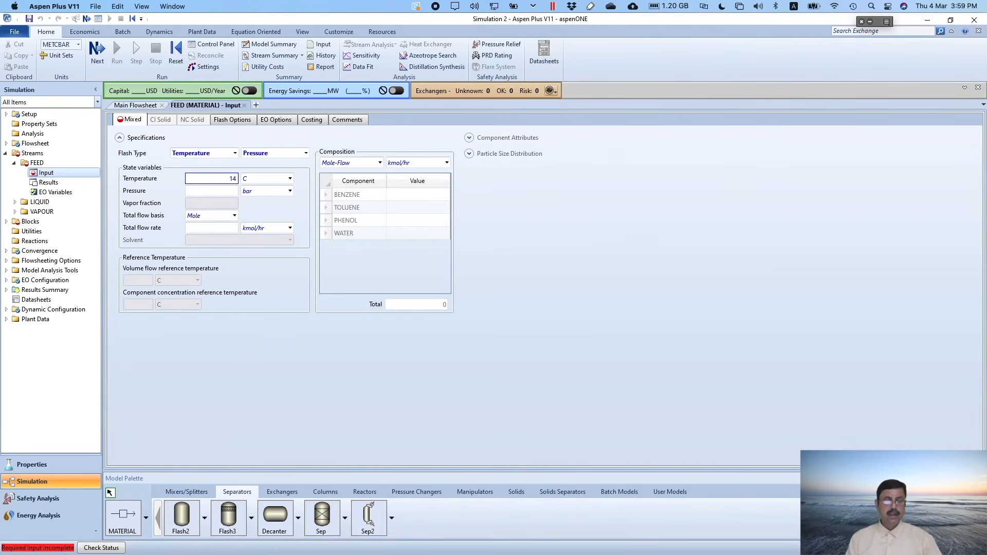
# Set the FEED stream's pressure to 1 atm
pyautogui.click(283, 191)
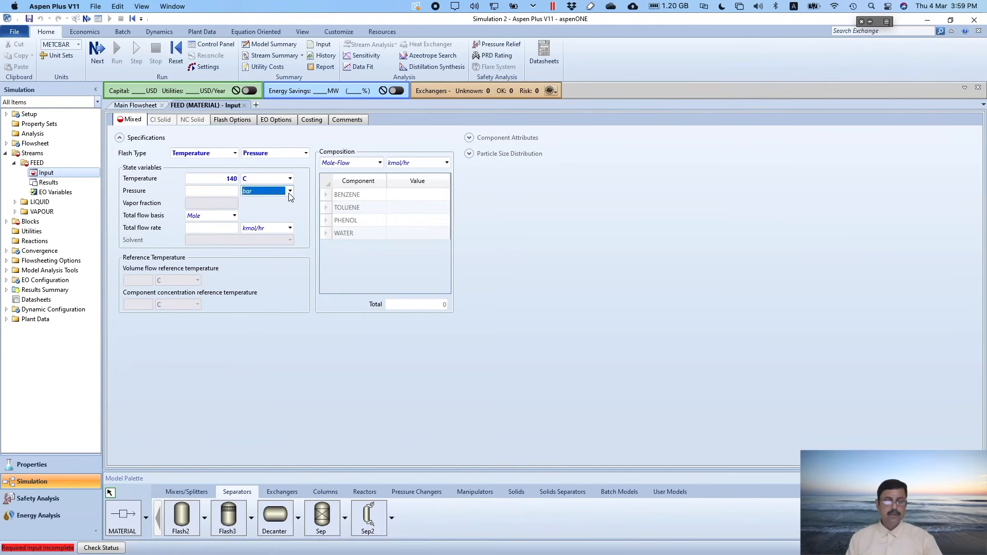
pyautogui.click(296, 210)
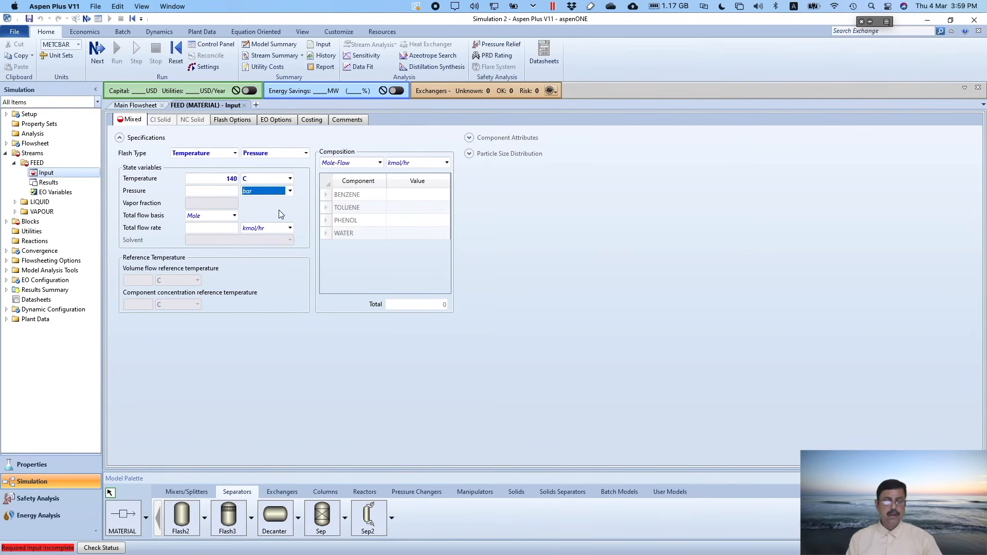
pyautogui.click(290, 191)
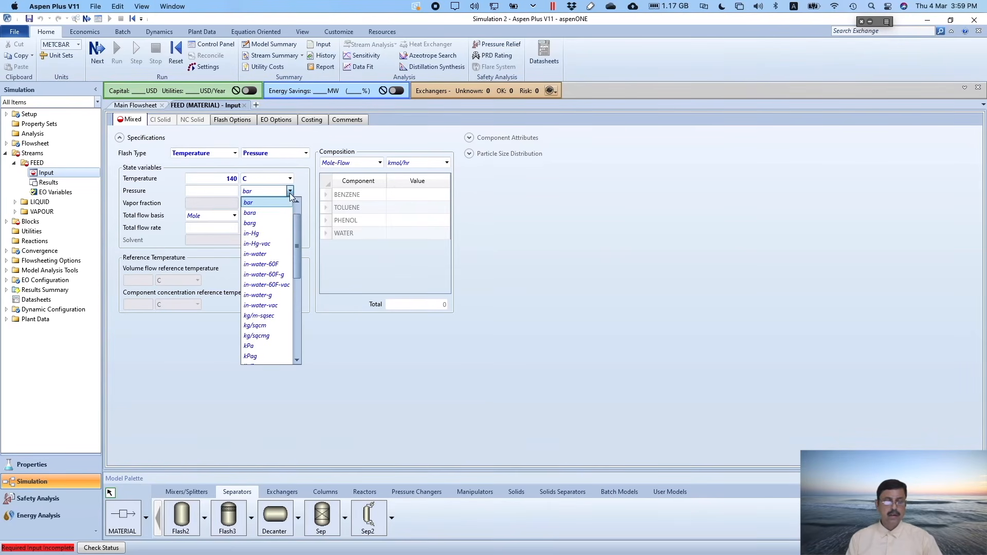
pyautogui.scroll(2, 272, 203)
pyautogui.click(260, 204)
pyautogui.click(226, 192)
pyautogui.write('1')
pyautogui.click(496, 233)
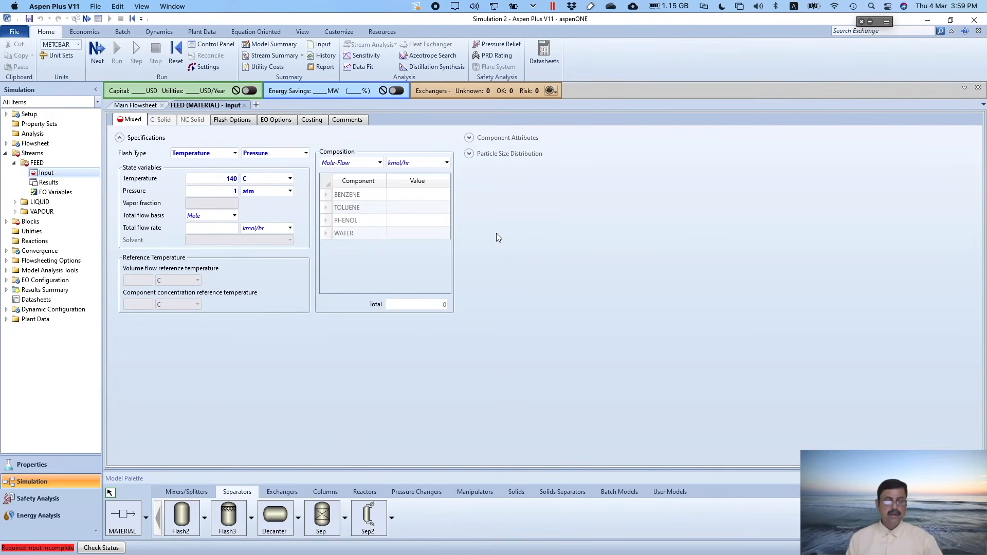
# Enter mole flows of 1 kmol/hr each for benzene, phenol and water in the FEED composition
pyautogui.click(442, 195)
pyautogui.click(443, 195)
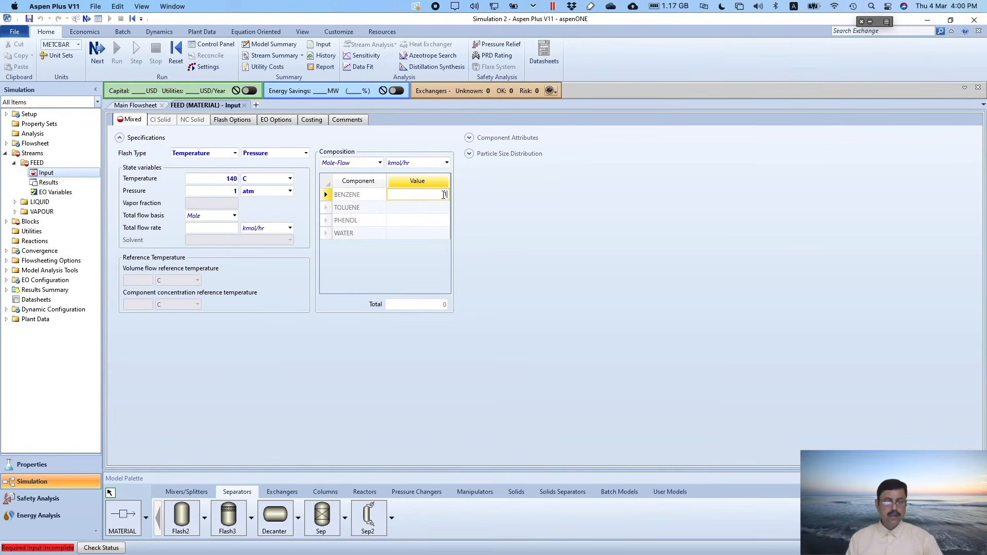
pyautogui.write('1')
pyautogui.click(441, 221)
pyautogui.write('1')
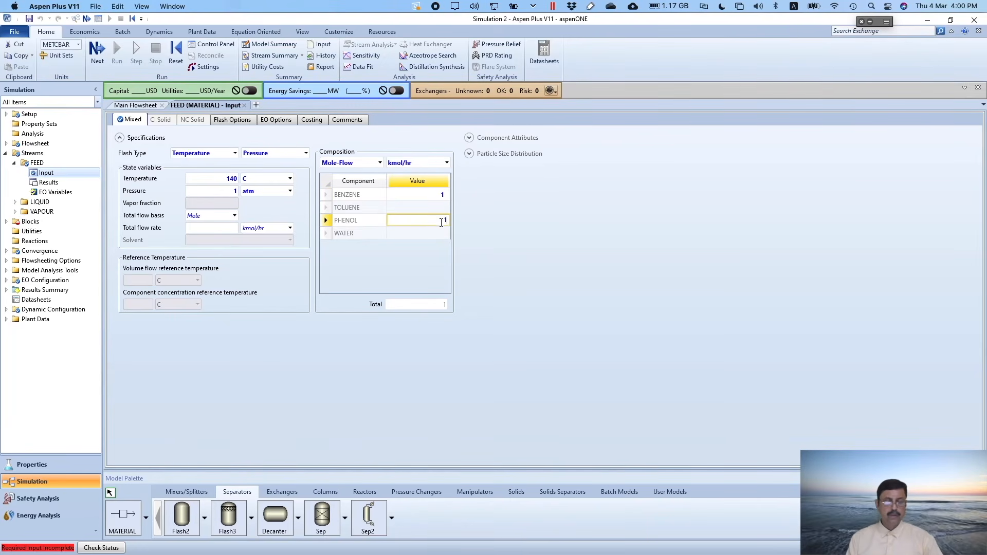
pyautogui.click(439, 234)
pyautogui.write('1')
pyautogui.press('Return')
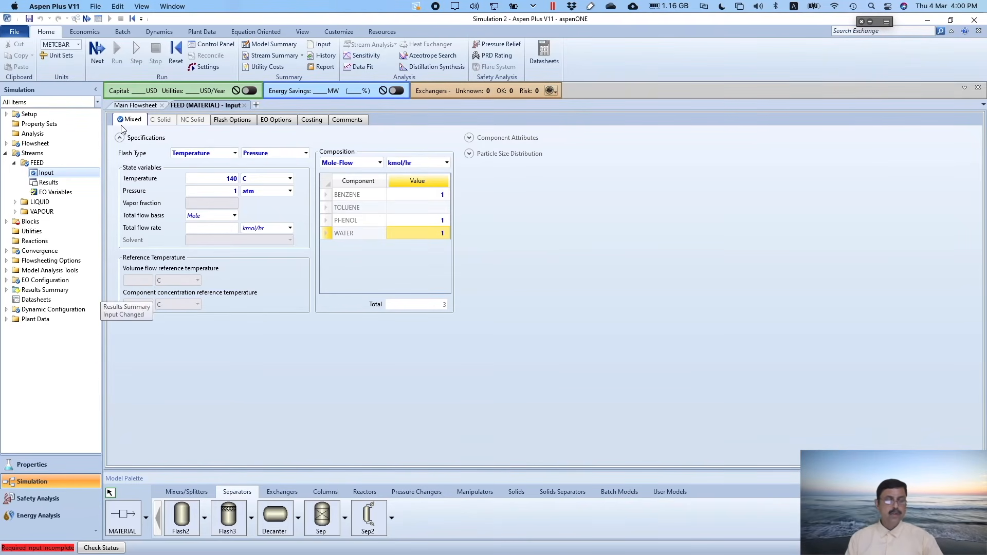
# Go to the flash block B1 input and specify its flash type as Duty and Pressure with a duty of 0 cal/sec
pyautogui.click(96, 51)
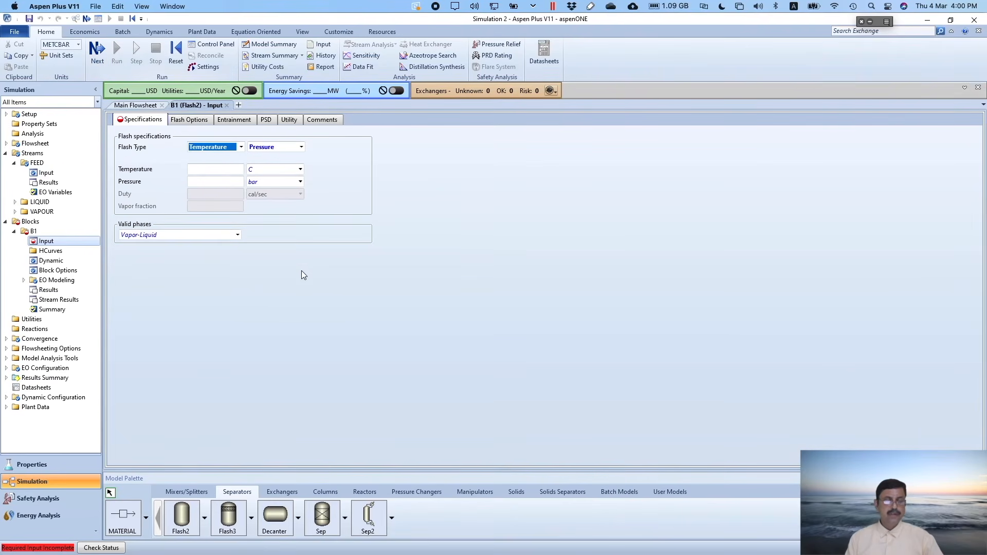
pyautogui.click(240, 147)
pyautogui.click(226, 167)
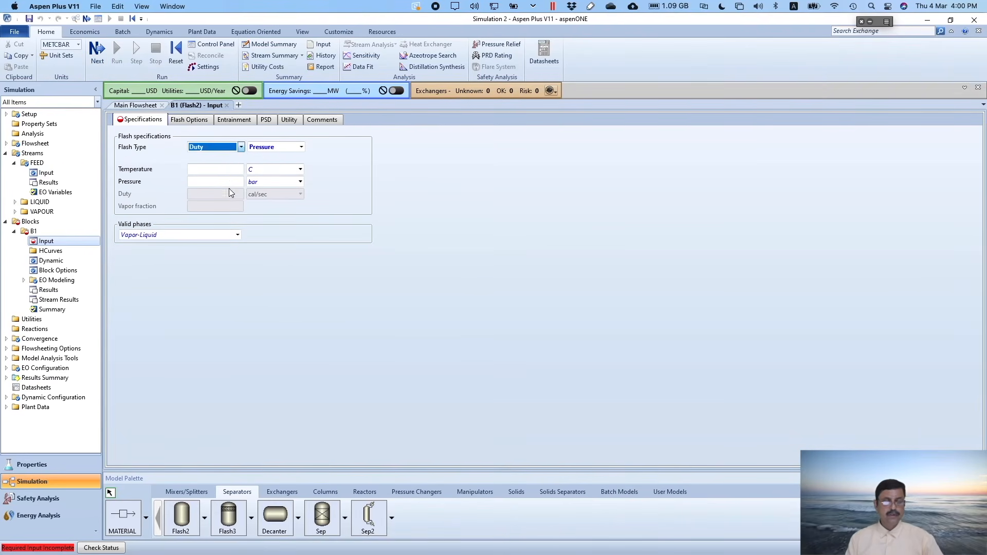
pyautogui.click(224, 199)
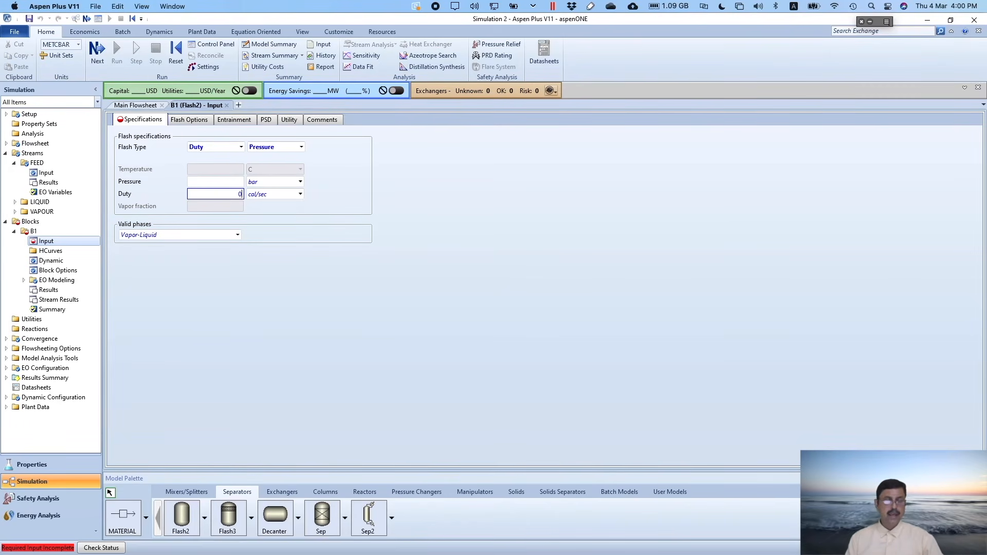
# Set the flash block B1 pressure to 1 atm
pyautogui.click(300, 181)
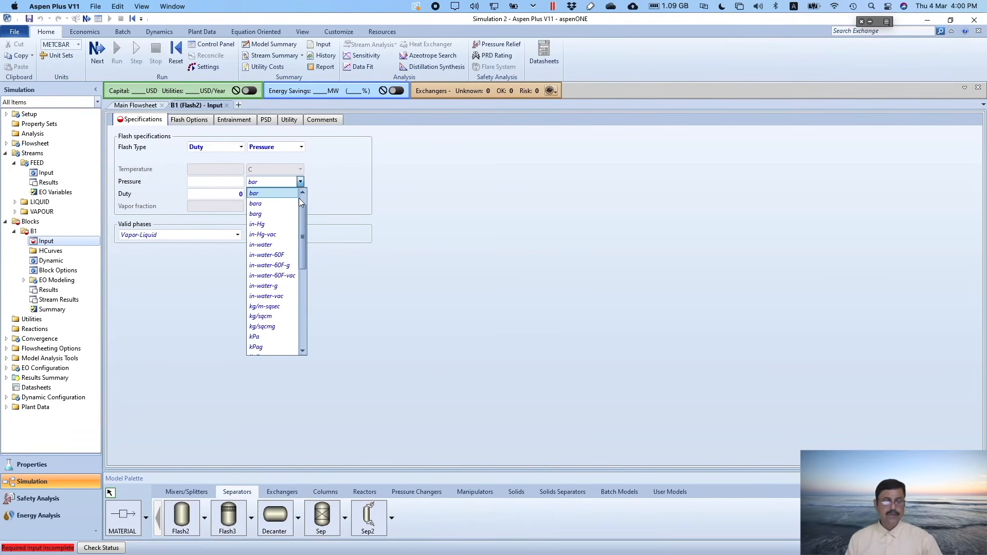
pyautogui.scroll(1, 300, 199)
pyautogui.click(285, 191)
pyautogui.click(240, 181)
pyautogui.write('1')
pyautogui.click(345, 278)
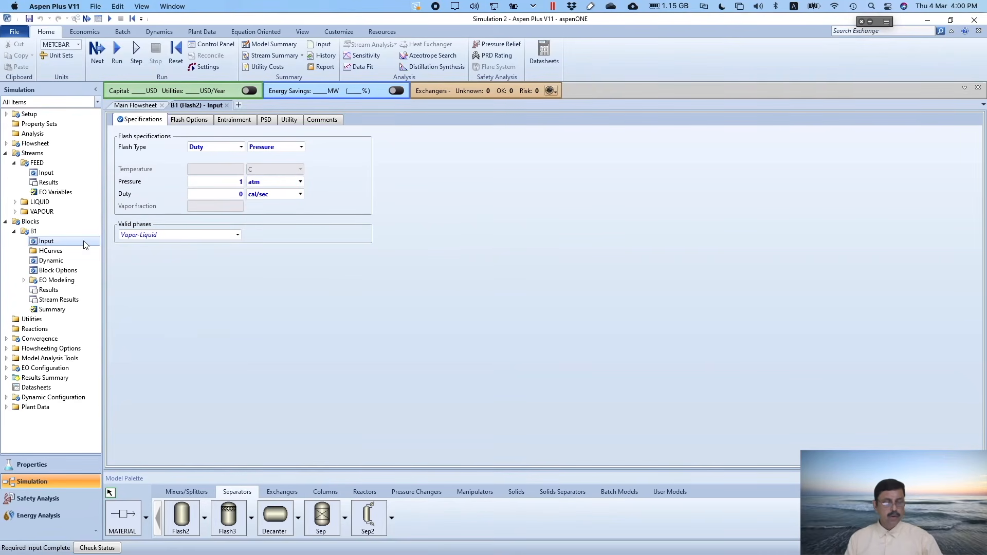
# Delete toluene from the component list in the Properties environment
pyautogui.click(32, 465)
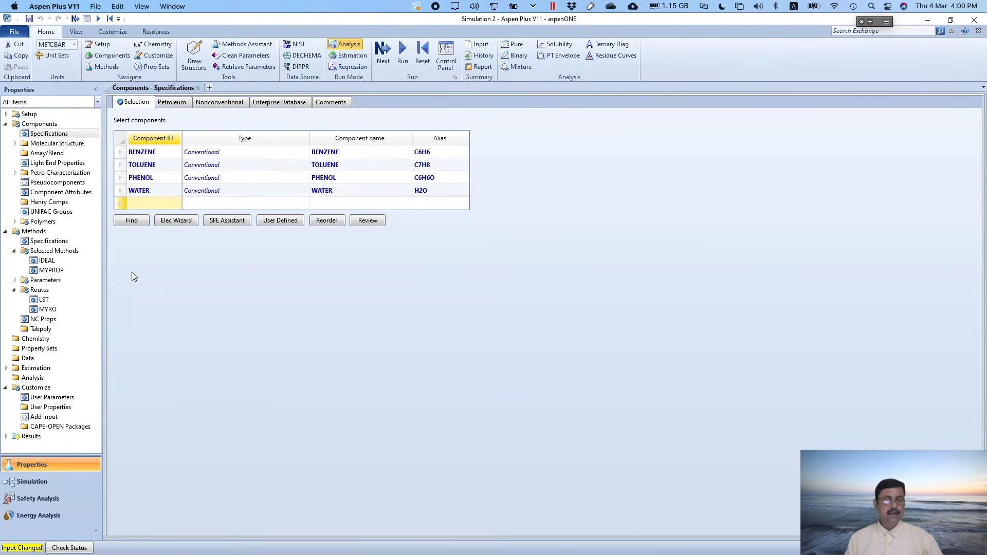
pyautogui.click(120, 165)
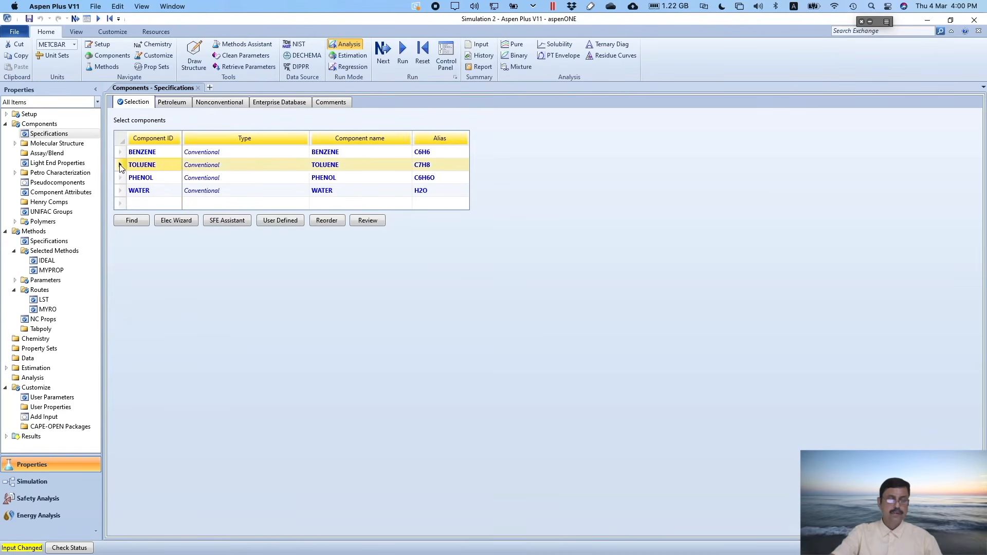
pyautogui.rightClick(119, 177)
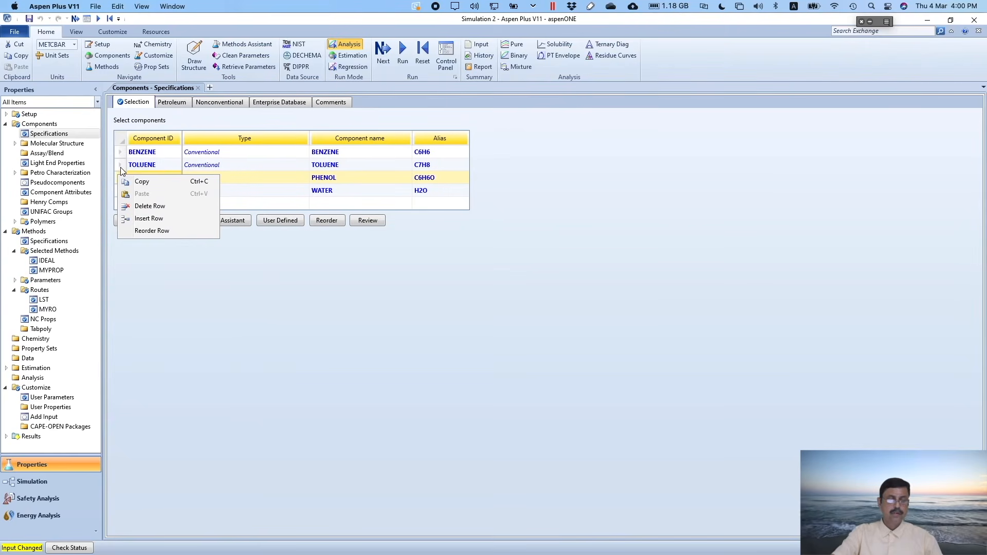
pyautogui.click(121, 165)
pyautogui.rightClick(121, 165)
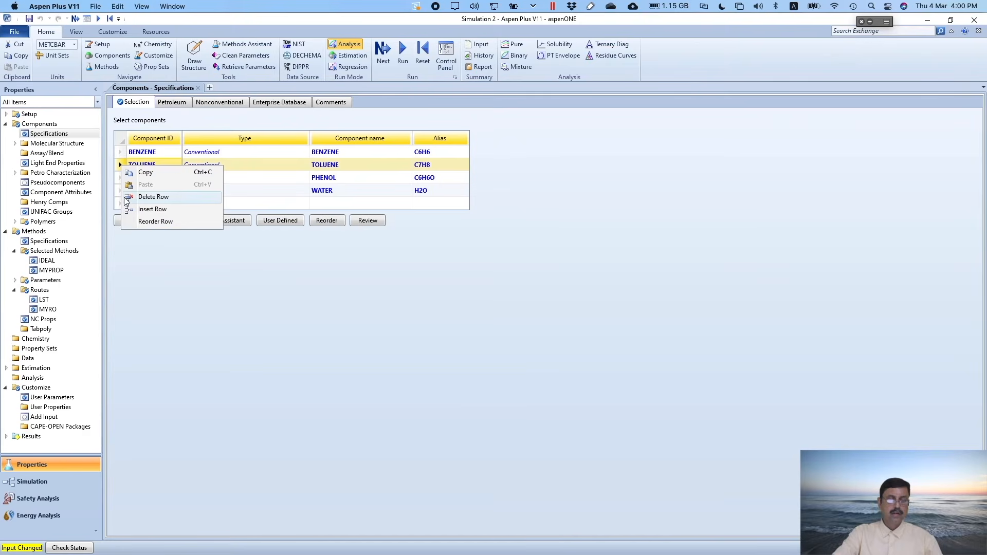
pyautogui.click(153, 197)
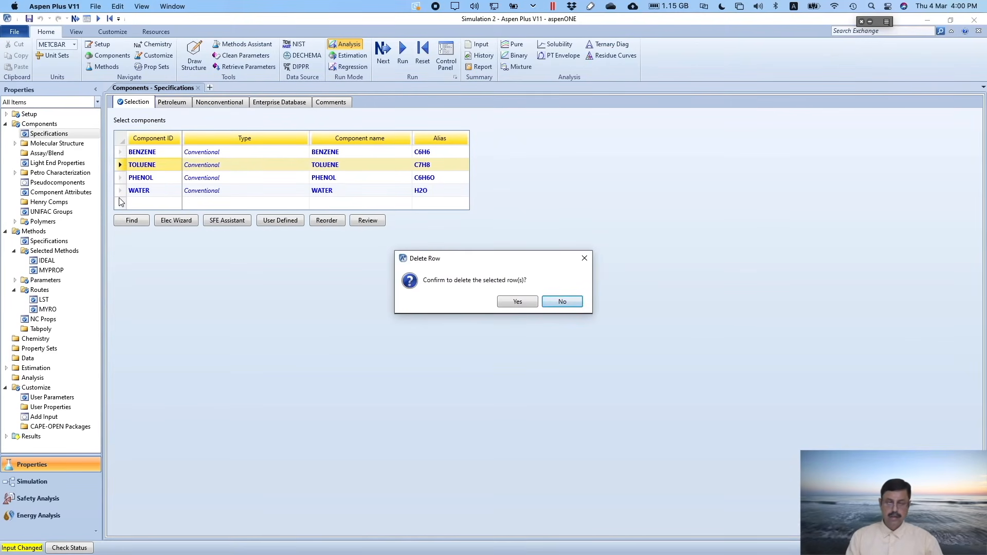
pyautogui.press('Left')
pyautogui.press('Return')
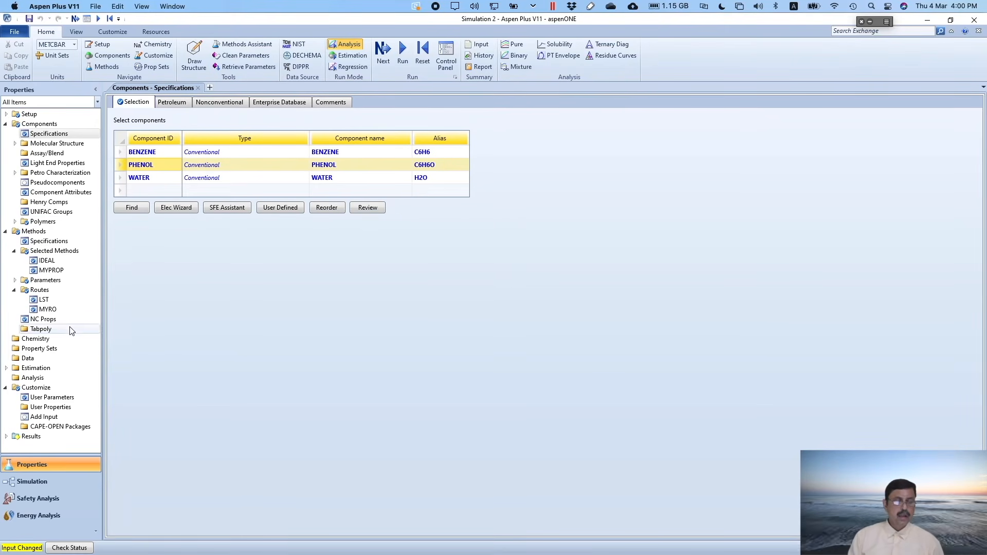
# Change the global method name to IDEAL in the method specifications and run the property calculation
pyautogui.click(58, 241)
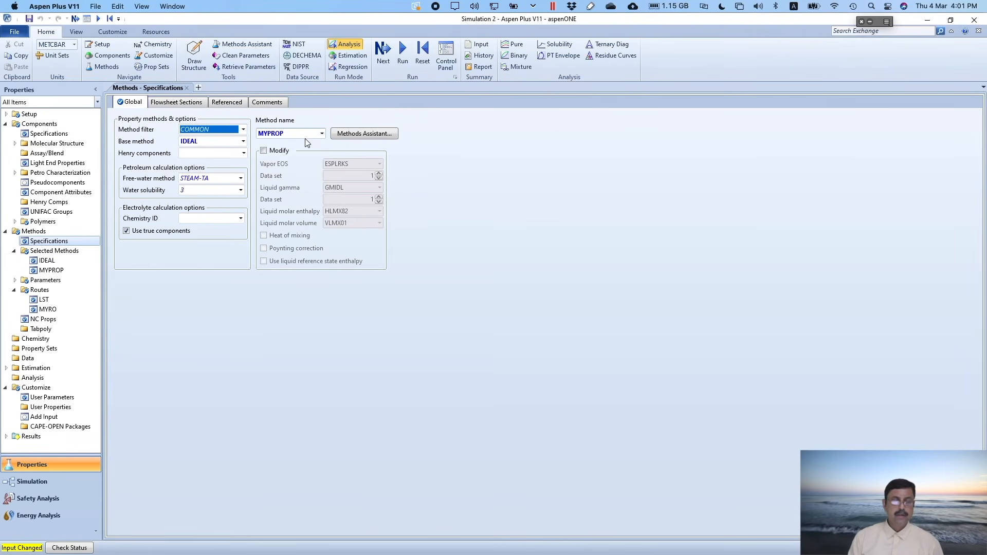
pyautogui.click(322, 134)
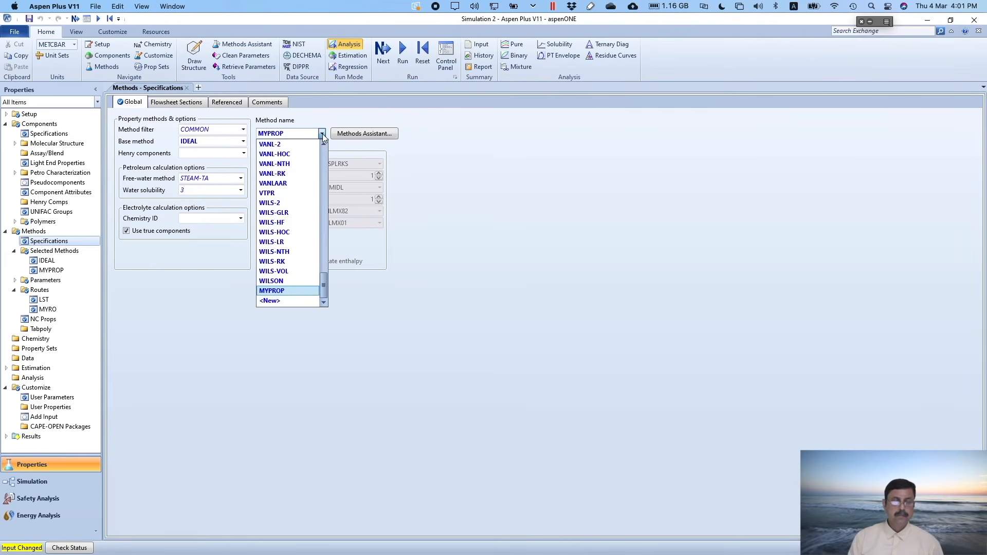
pyautogui.scroll(10, 320, 156)
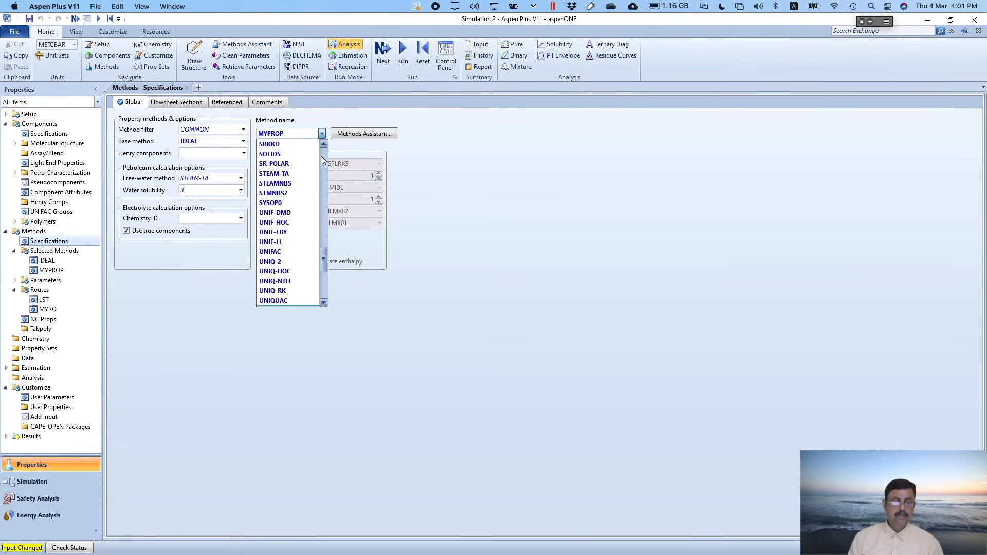
pyautogui.scroll(8, 320, 156)
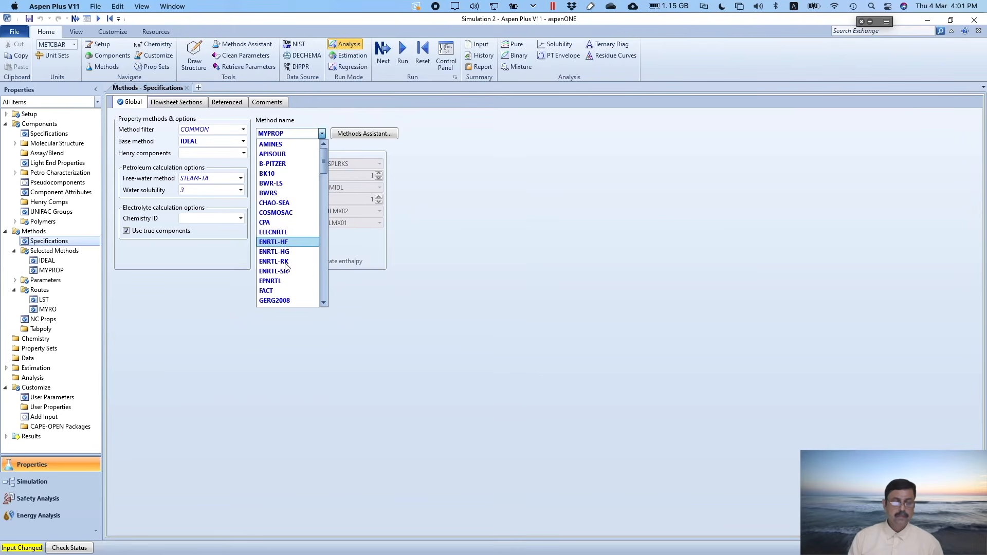
pyautogui.click(323, 269)
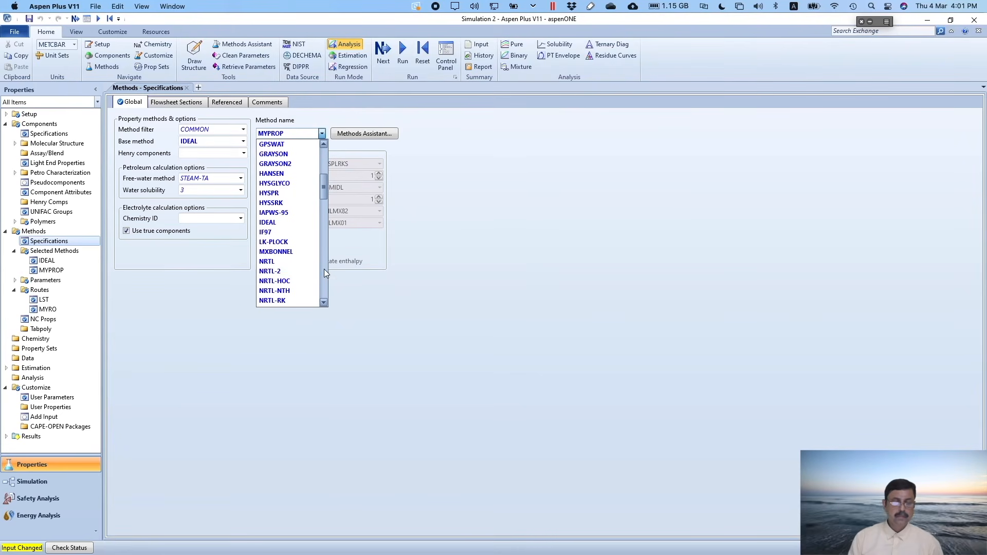
pyautogui.click(287, 224)
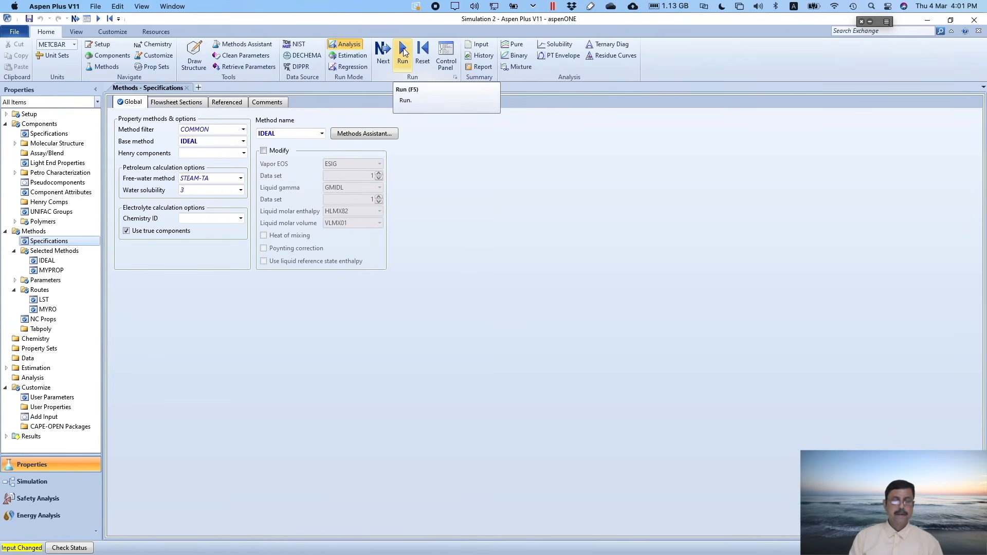
pyautogui.click(403, 51)
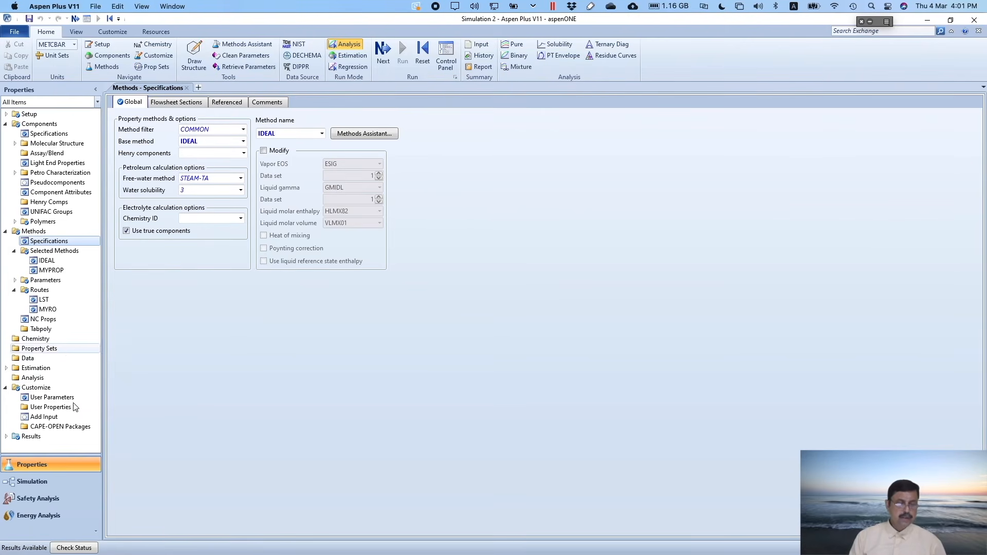
# Return to the Simulation environment and run the flash simulation
pyautogui.click(36, 481)
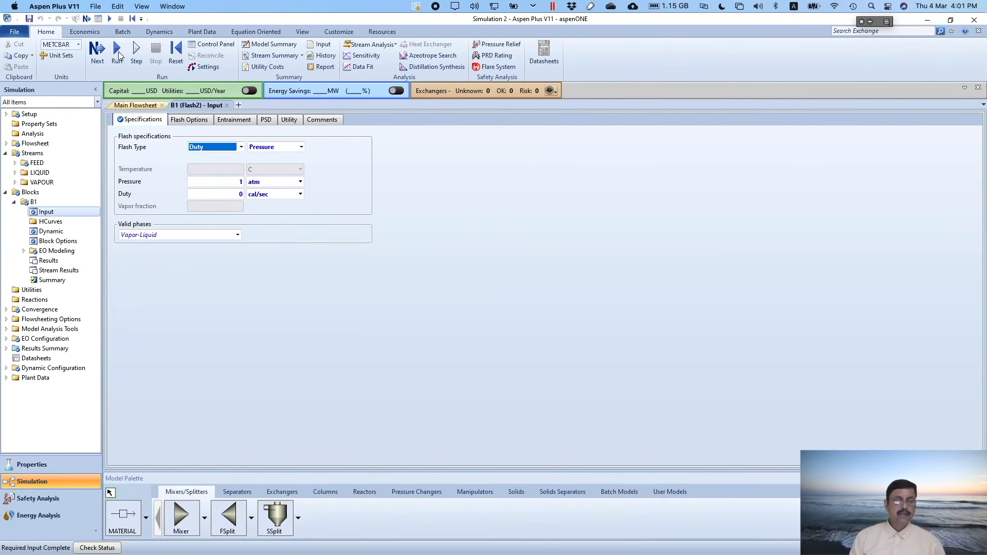
pyautogui.click(118, 47)
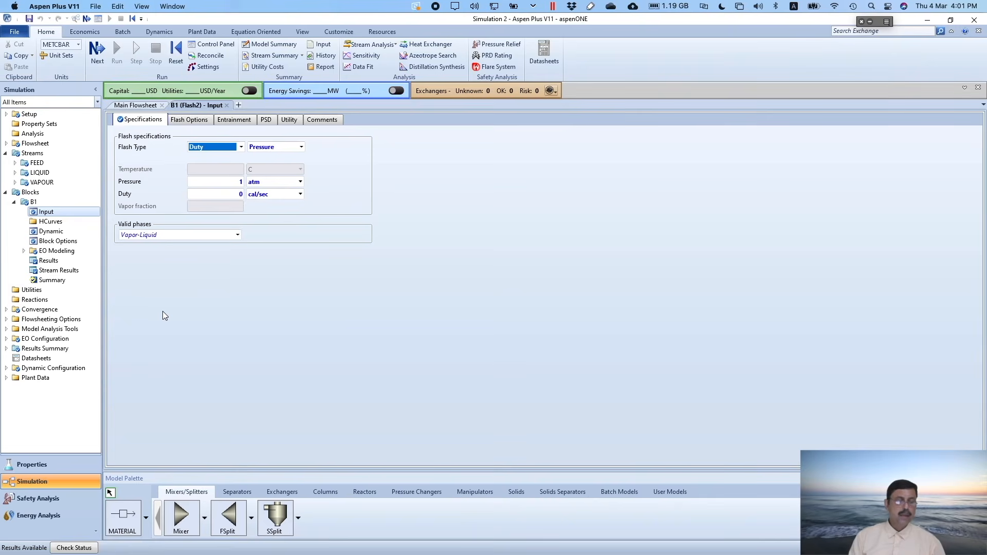
# Open the stream results of block B1 and examine the conditions and properties of the FEED, LIQUID and VAPOUR streams
pyautogui.click(64, 270)
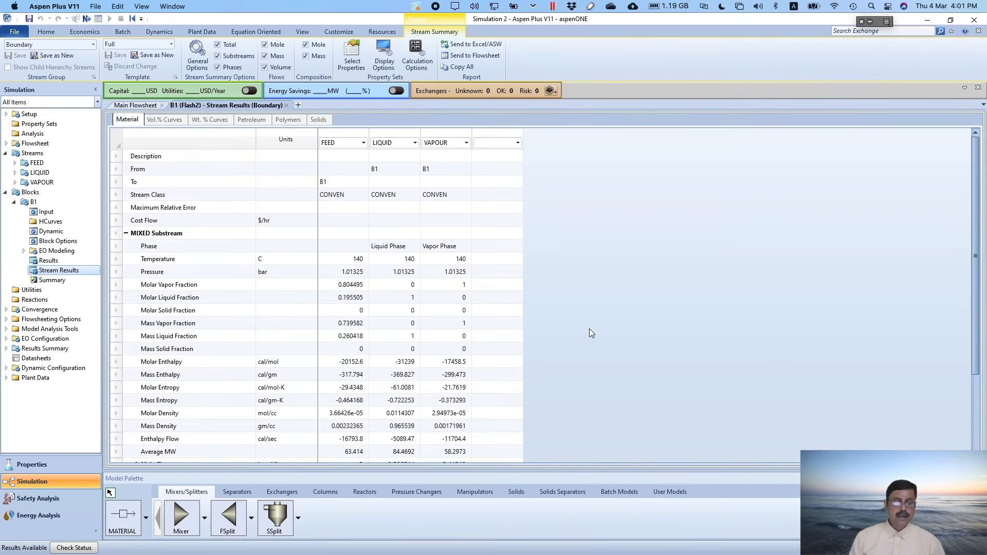
pyautogui.scroll(-3, 588, 329)
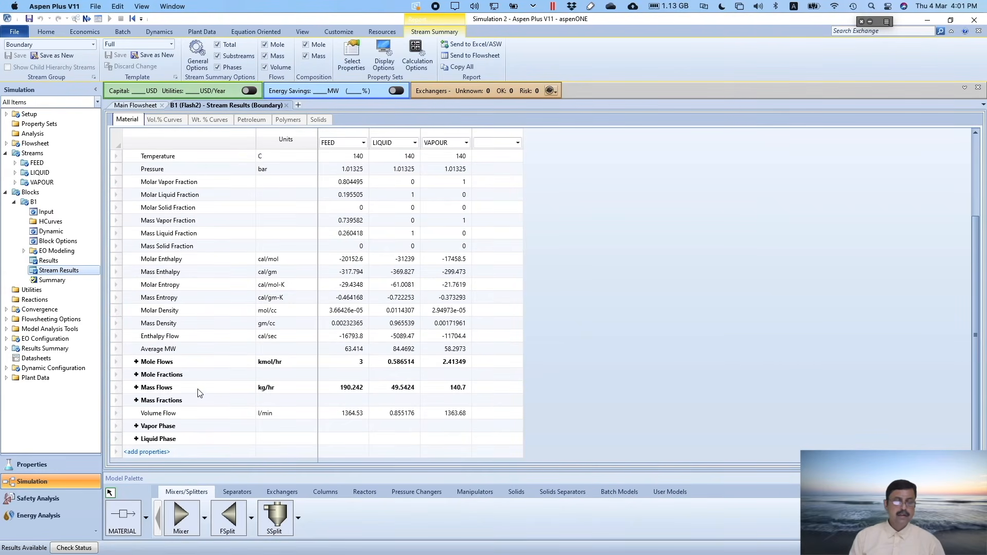
pyautogui.scroll(1, 199, 326)
pyautogui.scroll(3, 199, 327)
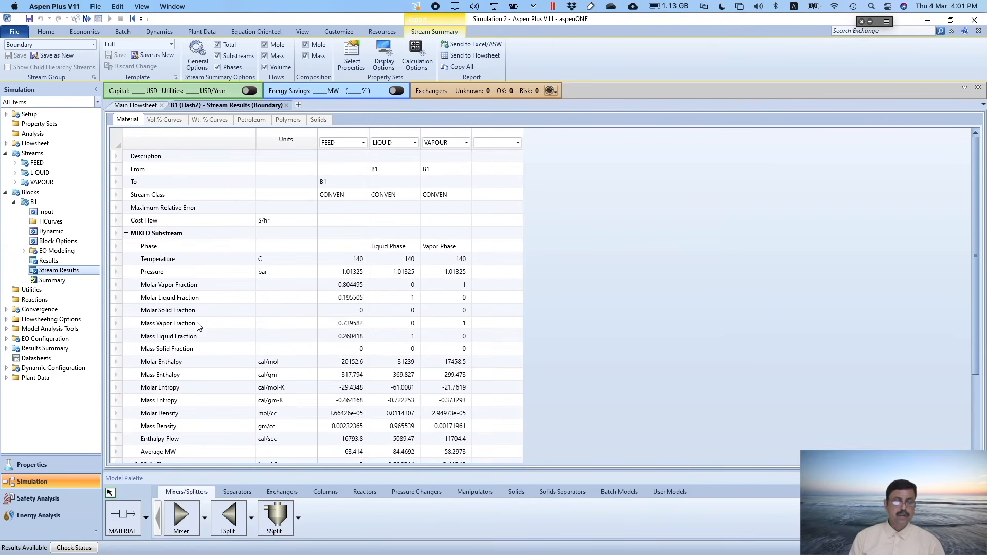
pyautogui.scroll(-4, 199, 327)
pyautogui.scroll(1, 200, 327)
pyautogui.scroll(-1, 200, 327)
pyautogui.scroll(1, 200, 327)
pyautogui.scroll(3, 199, 327)
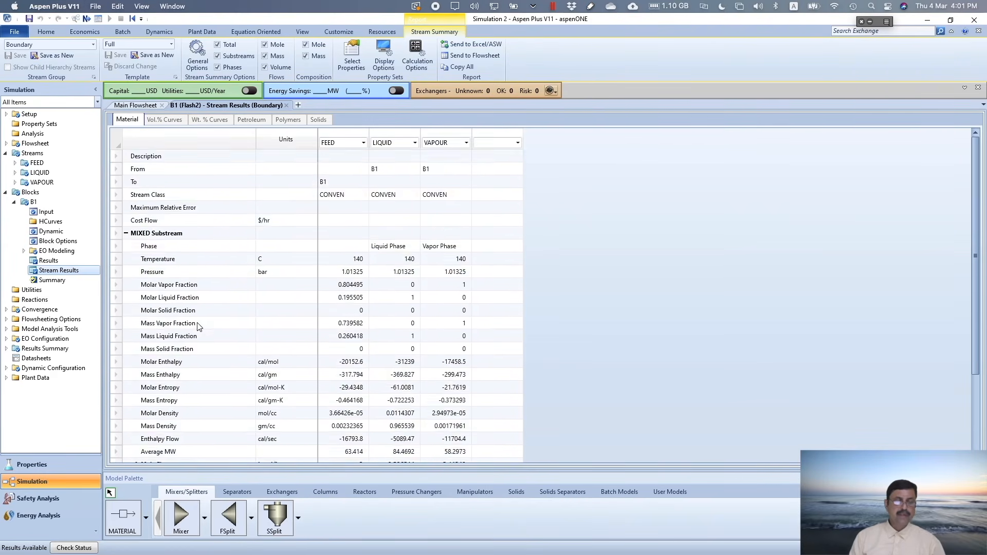
pyautogui.scroll(-5, 199, 327)
pyautogui.scroll(2, 199, 327)
pyautogui.scroll(-2, 199, 327)
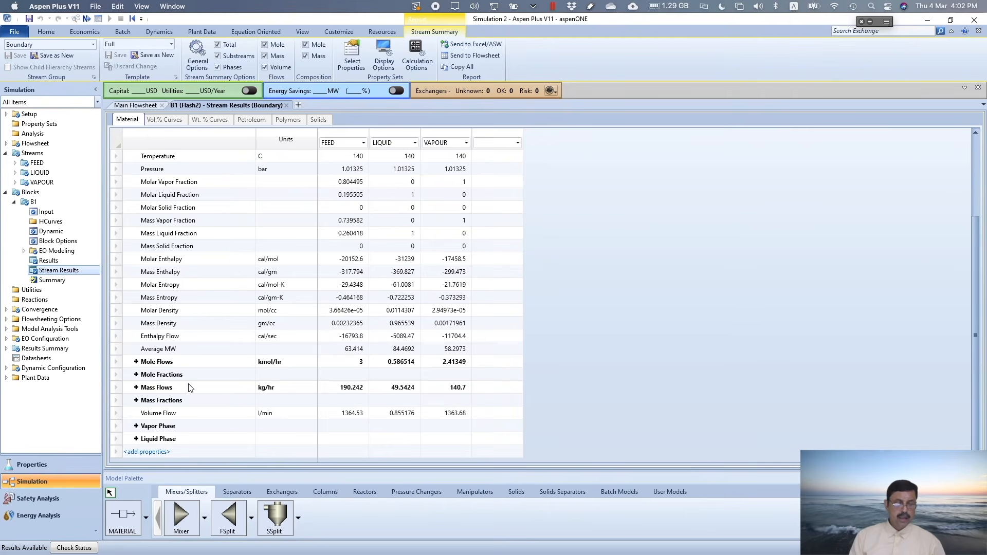
# Expand the mole flows, mole fractions, mass flows and mass fractions in the stream results to read the component values
pyautogui.click(137, 362)
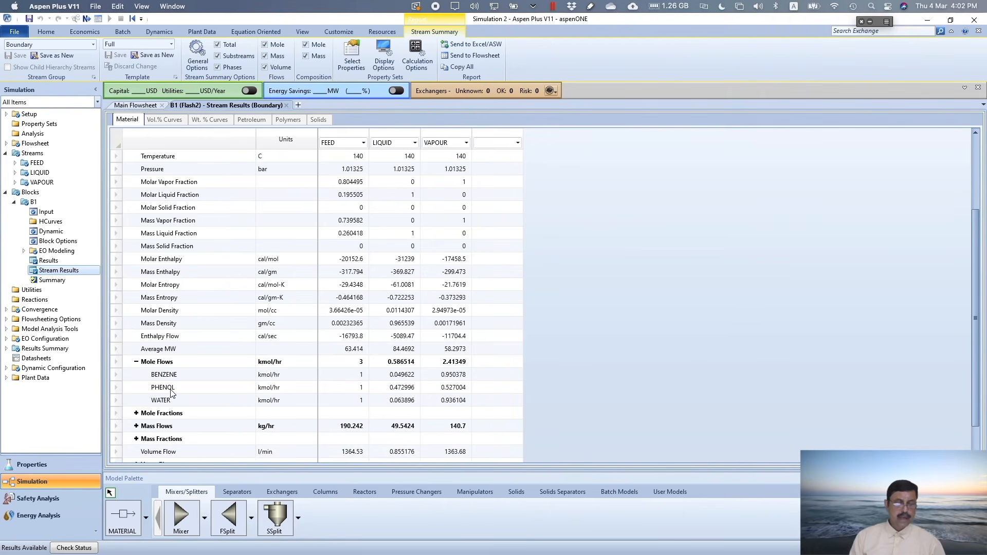
pyautogui.scroll(-3, 137, 370)
pyautogui.click(136, 375)
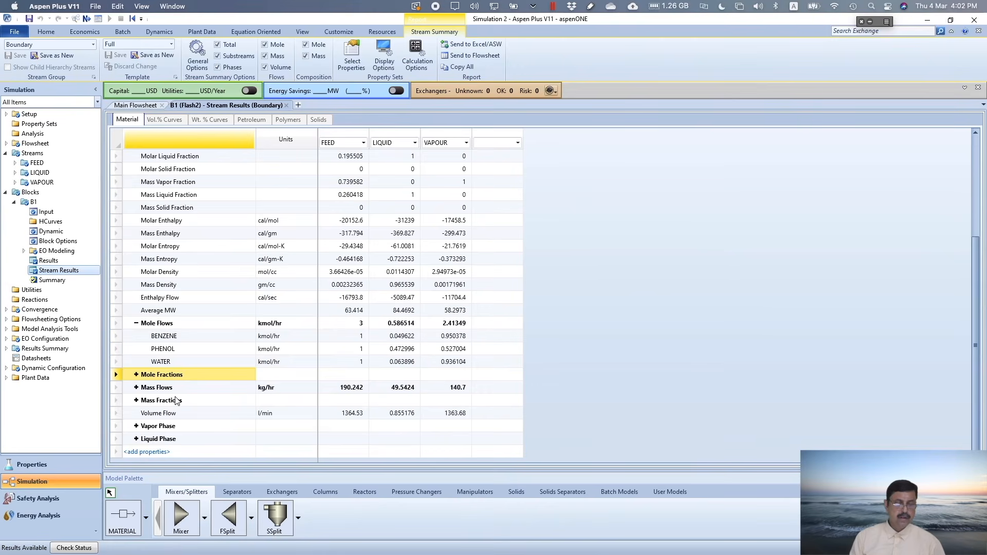
pyautogui.click(137, 374)
pyautogui.scroll(-1, 192, 399)
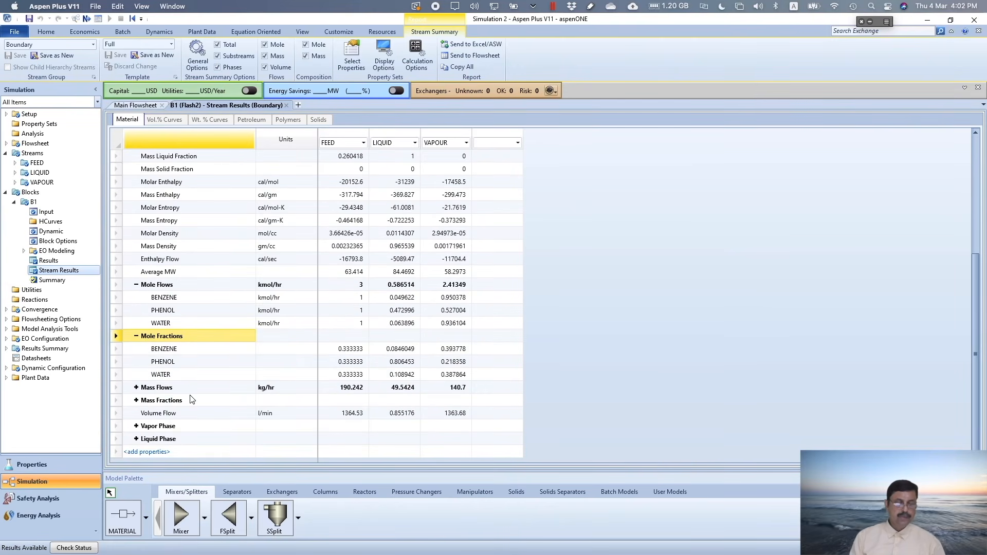
pyautogui.click(136, 388)
pyautogui.scroll(-1, 137, 396)
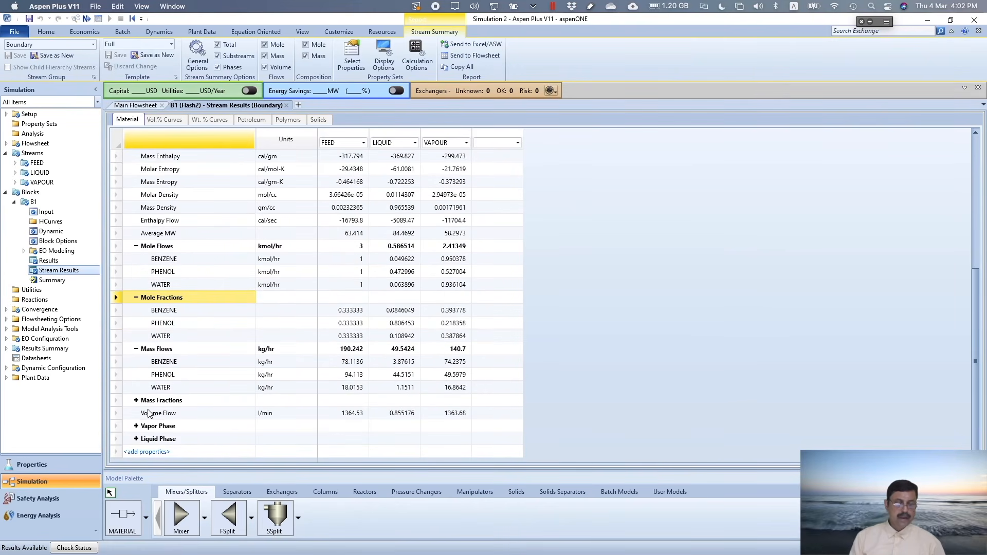
pyautogui.click(135, 400)
pyautogui.scroll(-1, 214, 420)
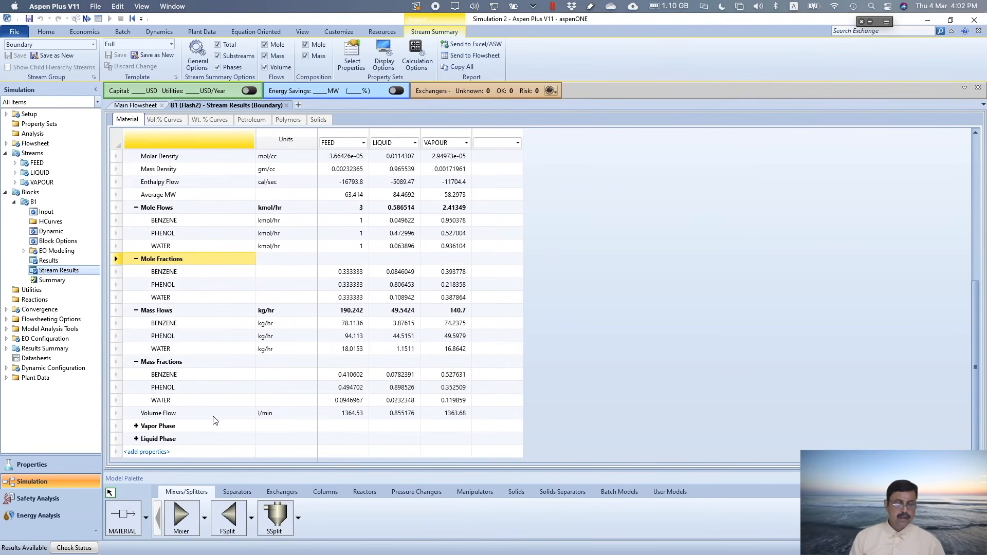
# Expand the Vapor Phase and Liquid Phase sections of the stream results and review their properties
pyautogui.click(136, 426)
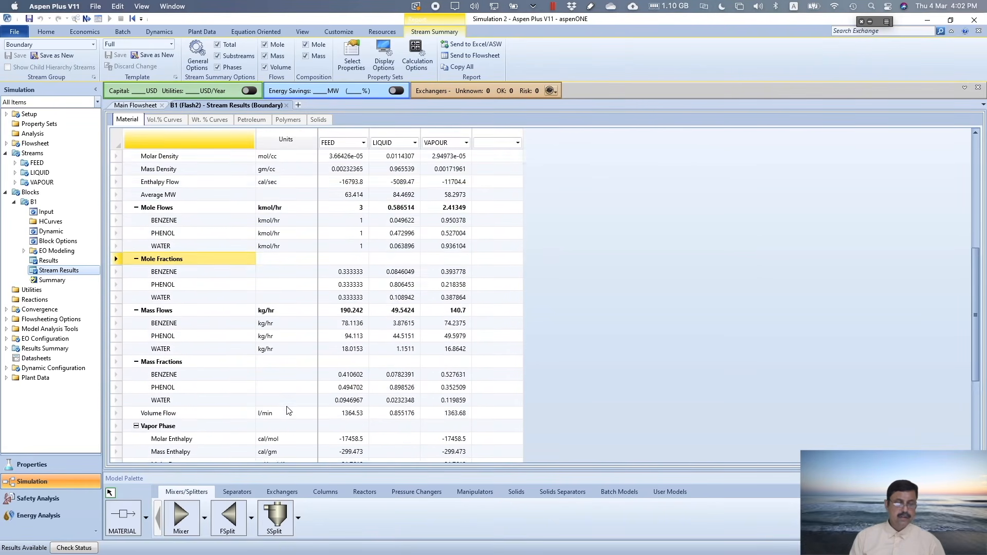
pyautogui.scroll(-1, 288, 411)
pyautogui.scroll(-4, 288, 411)
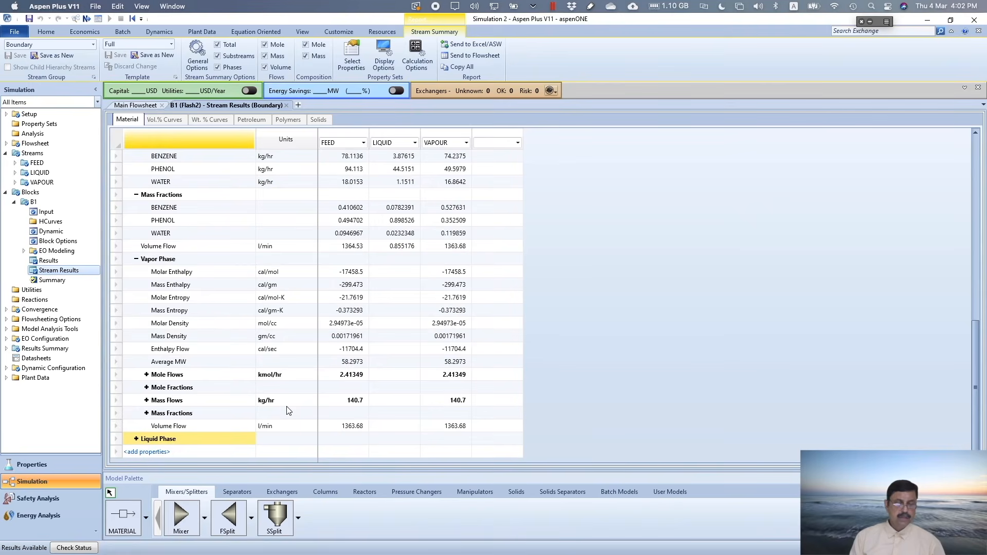
pyautogui.click(136, 438)
pyautogui.scroll(-5, 284, 421)
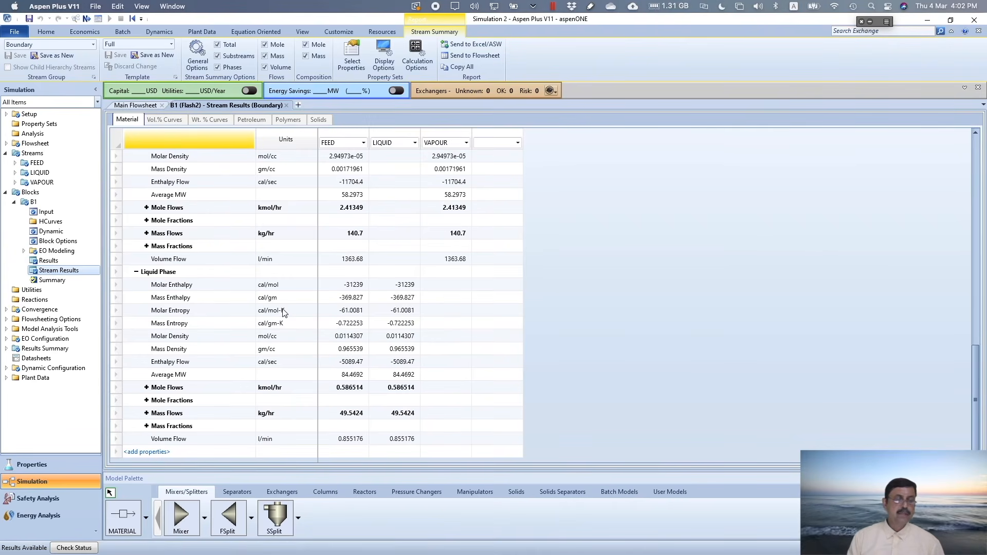
# Create a new property set with the ID MYPSET
pyautogui.click(47, 128)
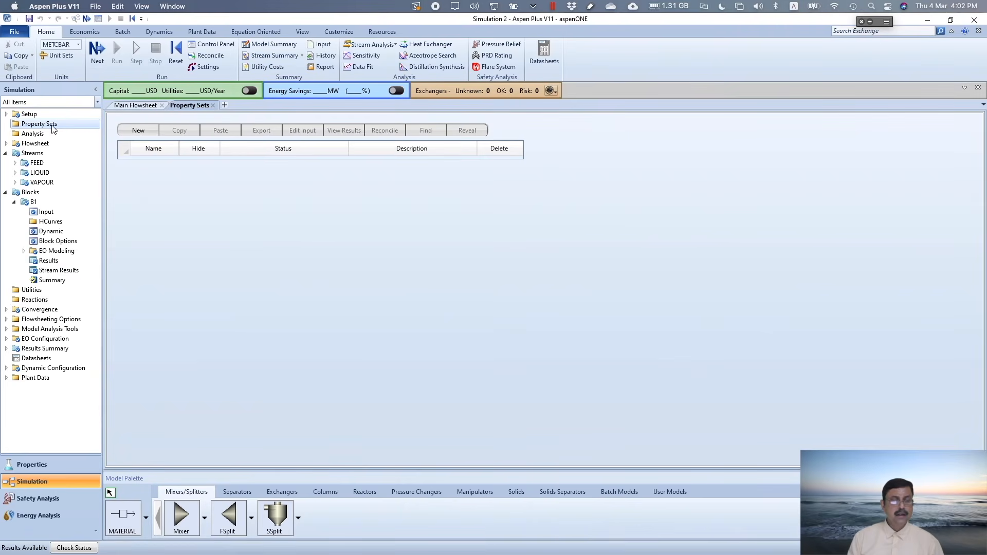
pyautogui.click(138, 130)
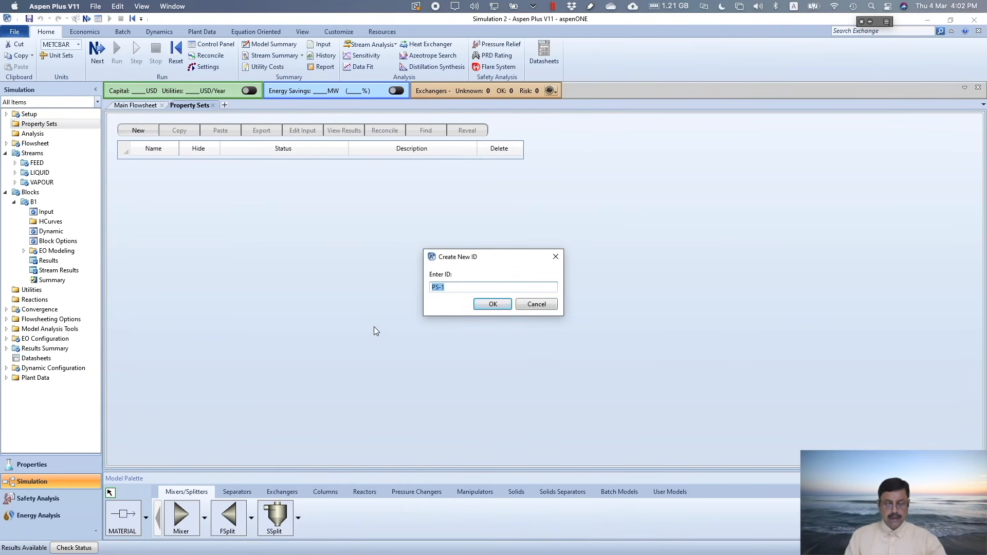
pyautogui.write('MY')
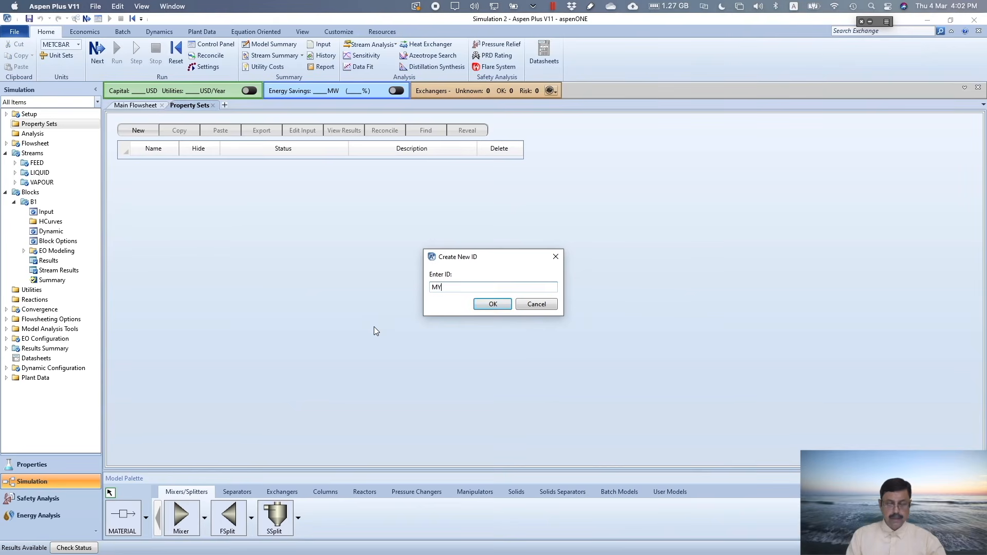
pyautogui.write('PSET')
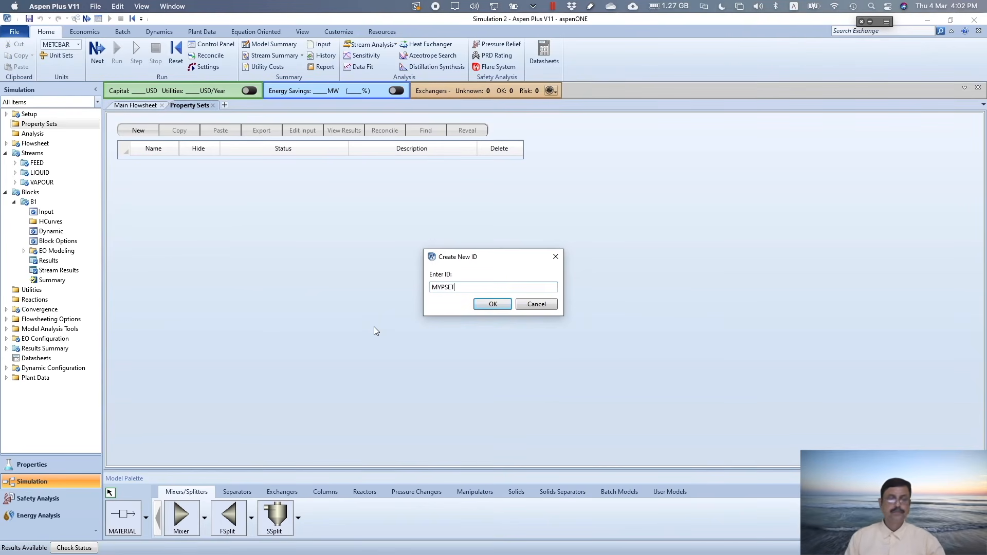
pyautogui.press('Return')
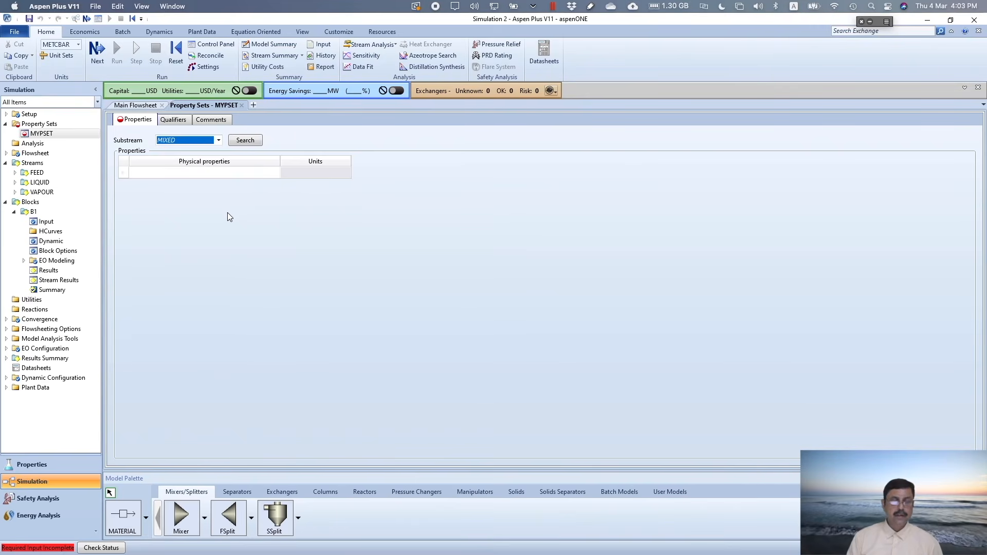
# Add GMX as the first physical property of the MYPSET property set
pyautogui.click(264, 174)
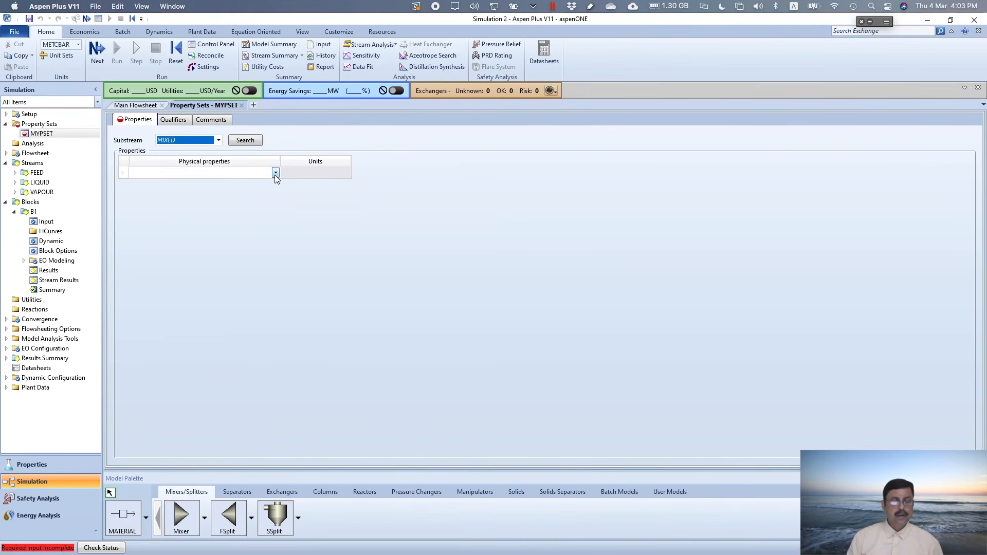
pyautogui.click(275, 174)
pyautogui.click(274, 175)
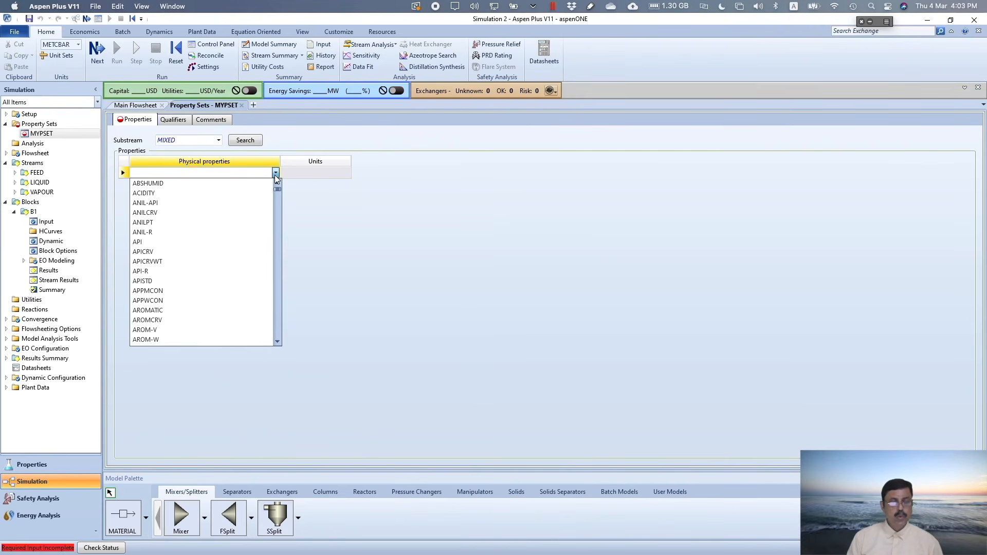
pyautogui.click(277, 234)
pyautogui.click(277, 234)
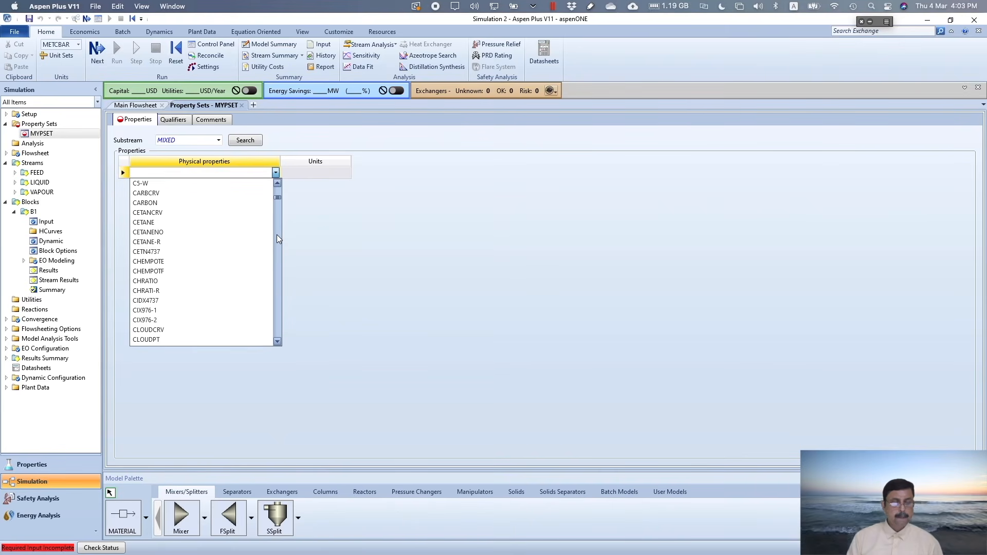
pyautogui.click(277, 260)
pyautogui.click(278, 262)
pyautogui.click(278, 262)
pyautogui.click(278, 263)
pyautogui.click(278, 262)
pyautogui.click(279, 262)
pyautogui.click(279, 262)
pyautogui.click(278, 262)
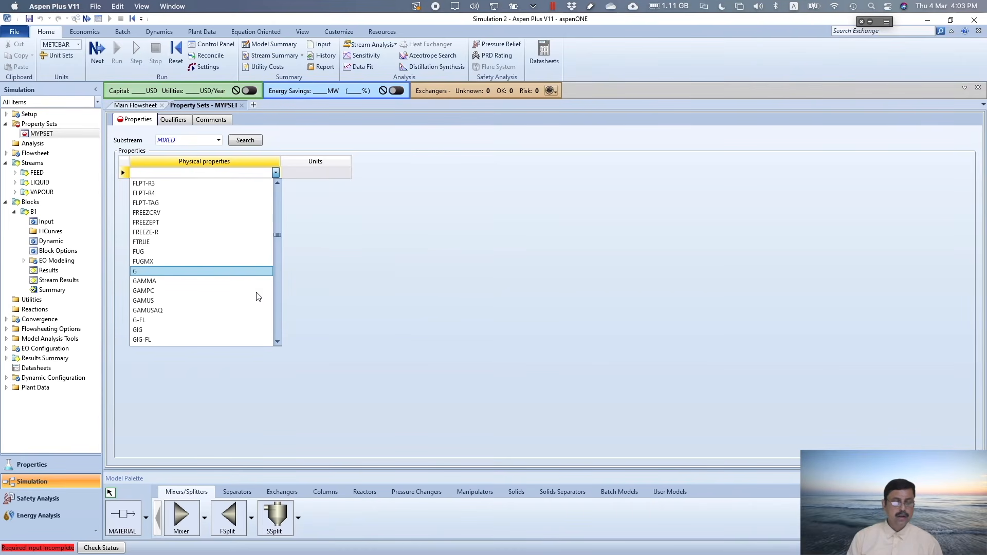
pyautogui.click(277, 299)
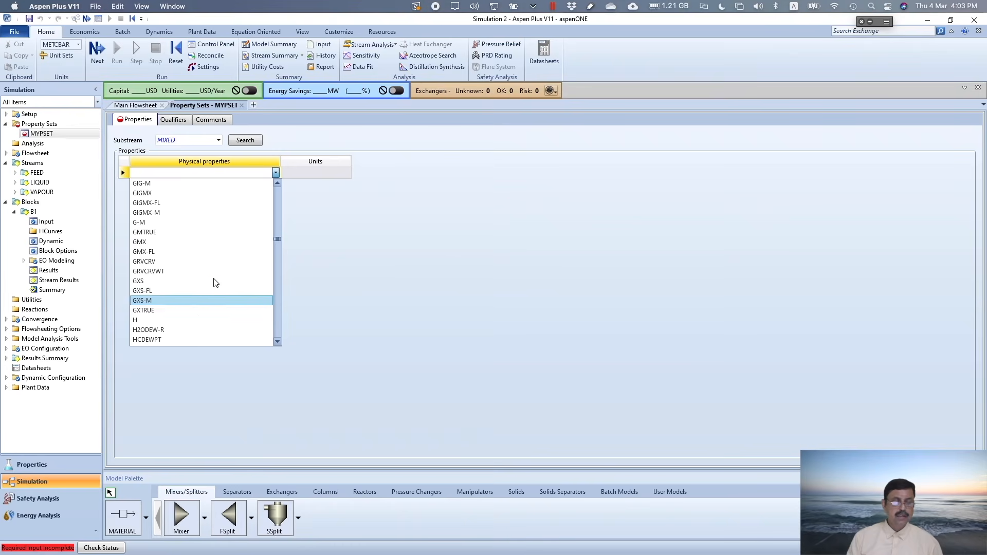
pyautogui.click(195, 241)
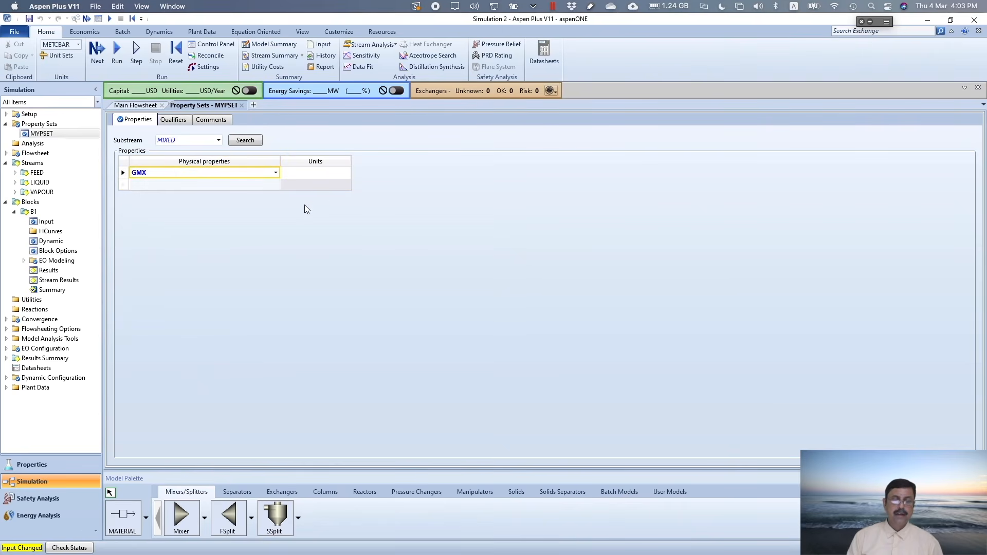
# Set the unit of the GMX property to kJ/kmol
pyautogui.click(347, 174)
pyautogui.click(346, 173)
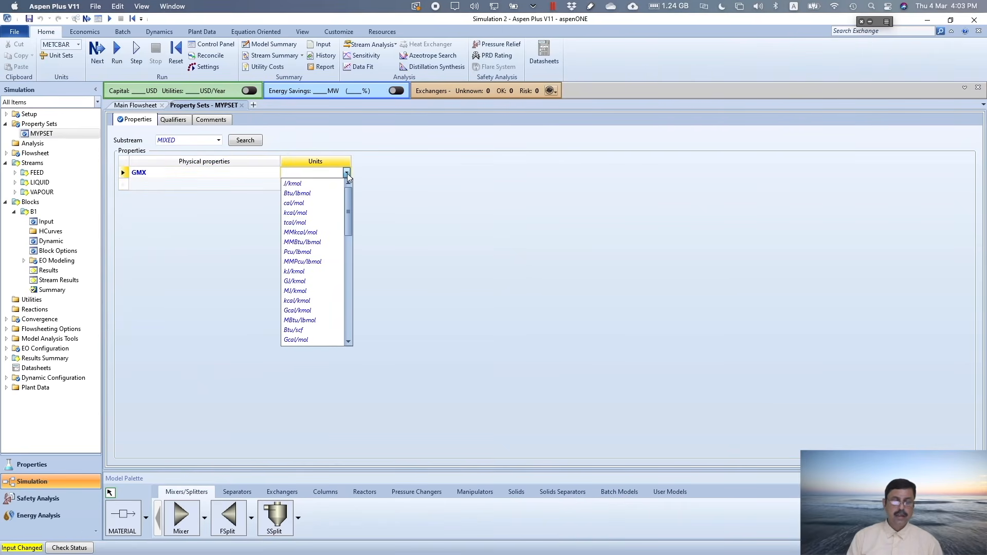
pyautogui.click(302, 272)
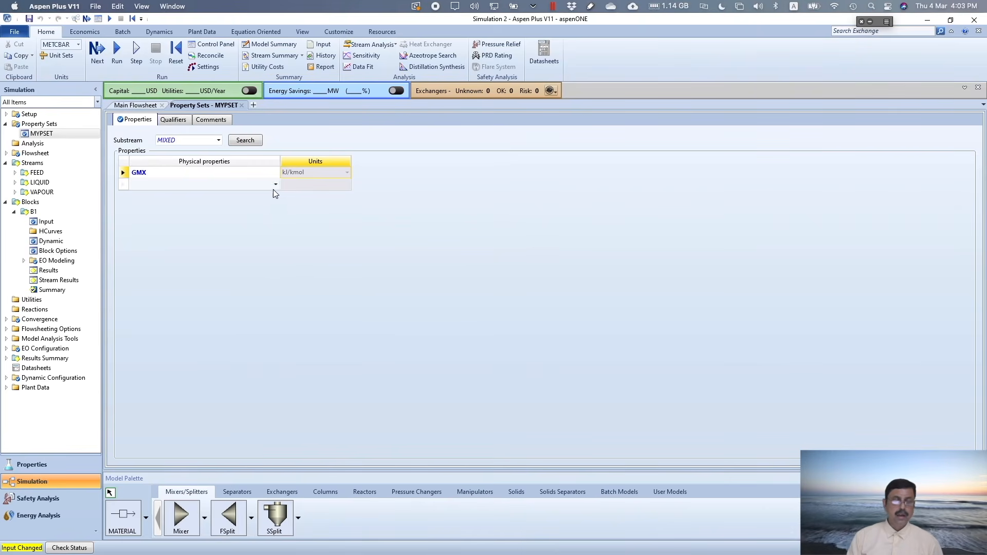
# Check the property names on the Property sets slide in Preview, and add CPMX and MUMX to MYPSET in Aspen Plus
pyautogui.click(234, 184)
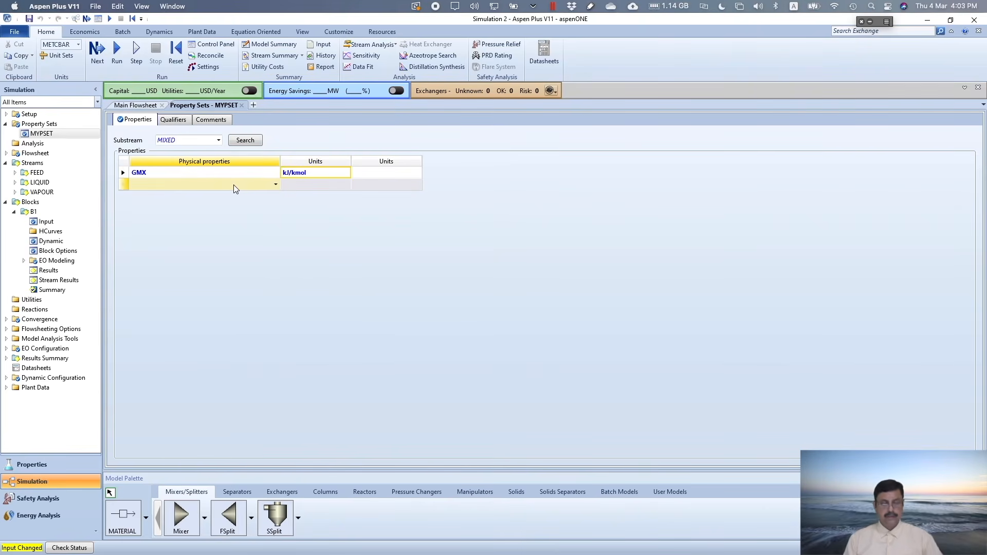
pyautogui.press('super+Tab')
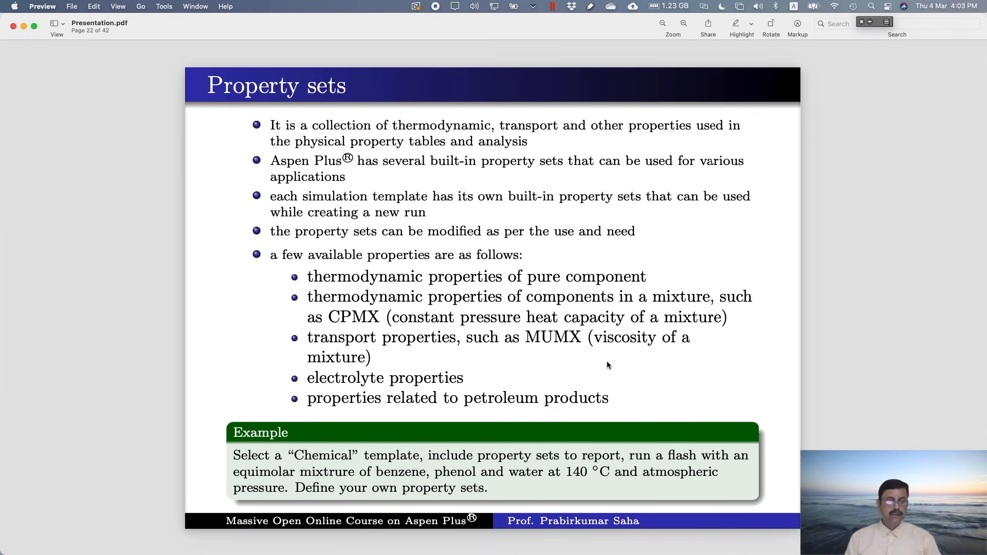
pyautogui.press('super+Tab')
pyautogui.click(228, 185)
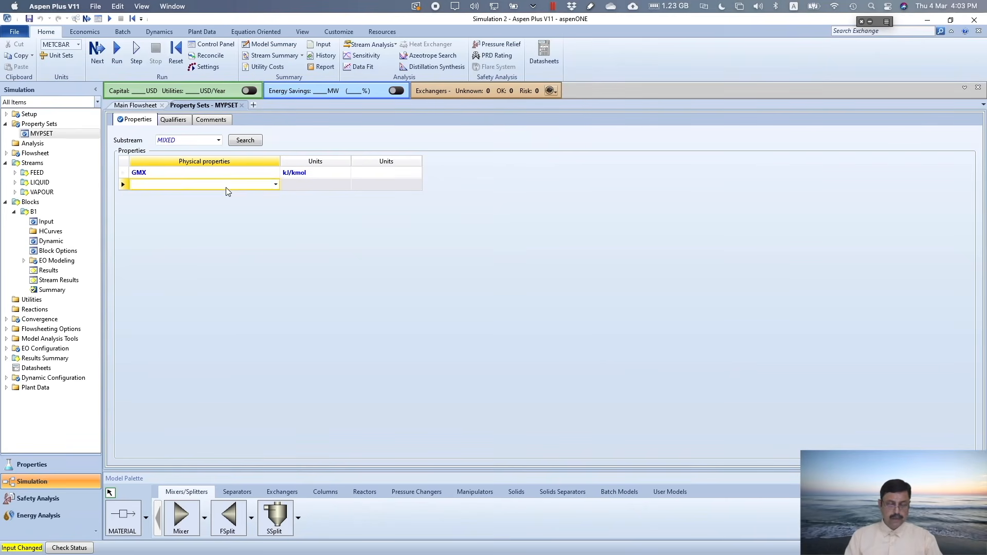
pyautogui.write('CPMX')
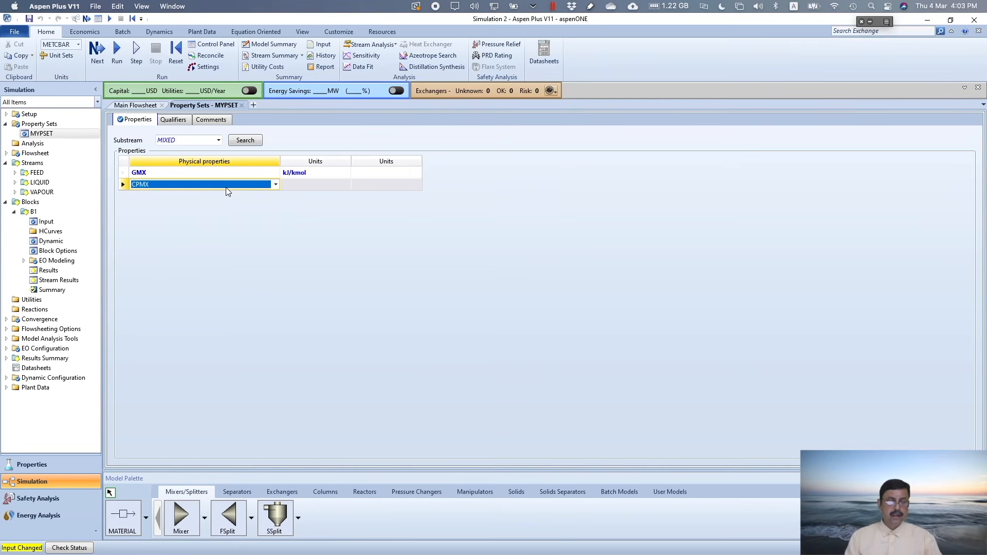
pyautogui.press('Return')
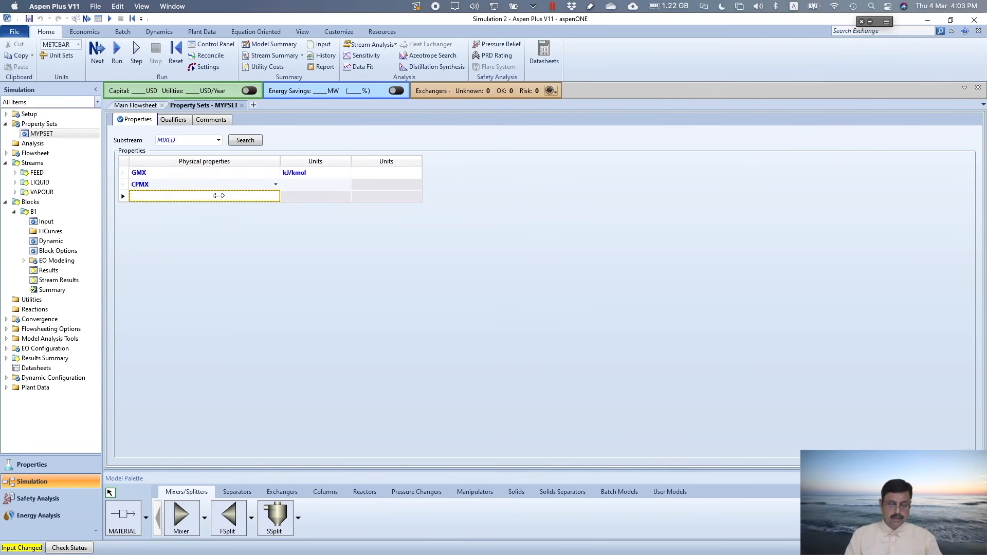
pyautogui.click(218, 196)
pyautogui.write('MUMX')
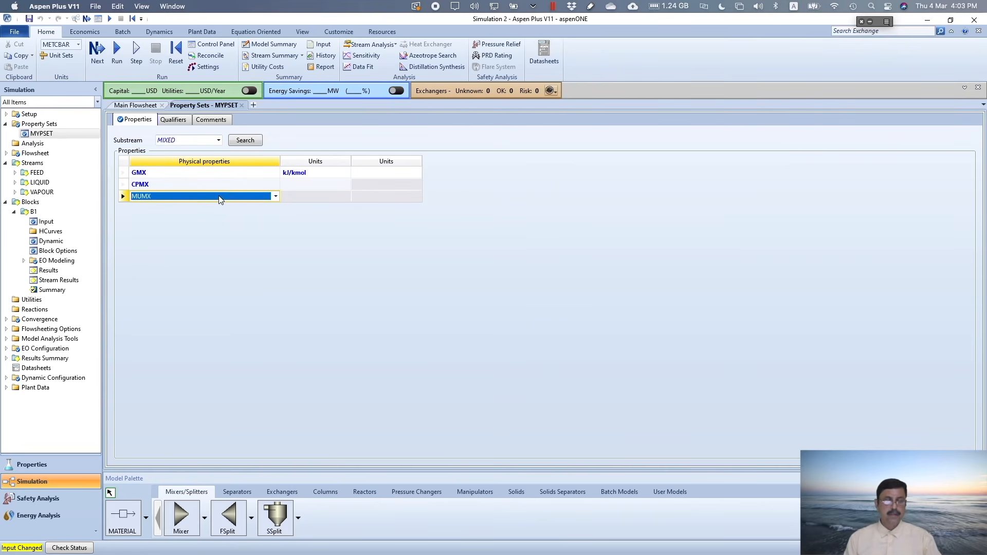
pyautogui.press('Return')
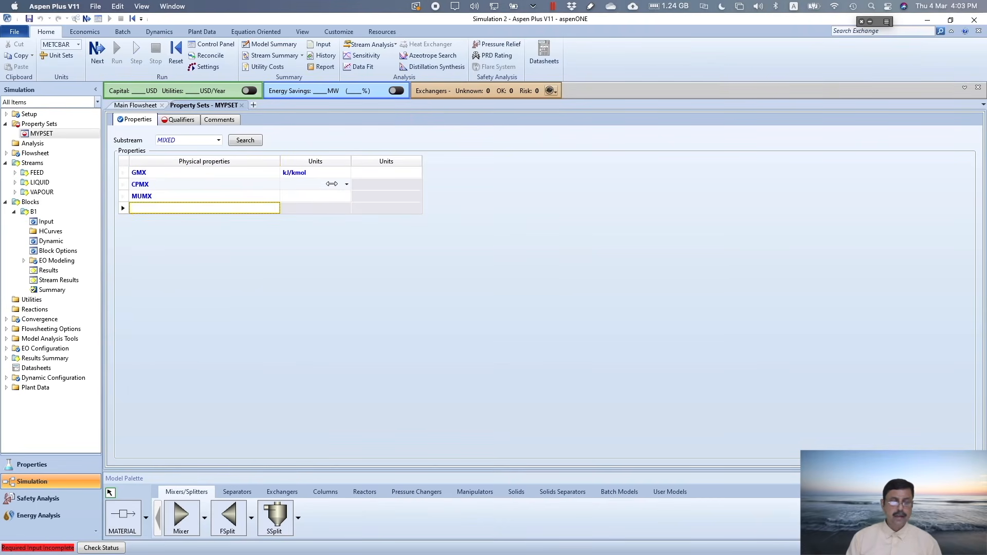
# Set the units of CPMX to kJ/kmol-K and of MUMX to cP in the MYPSET property set
pyautogui.click(339, 184)
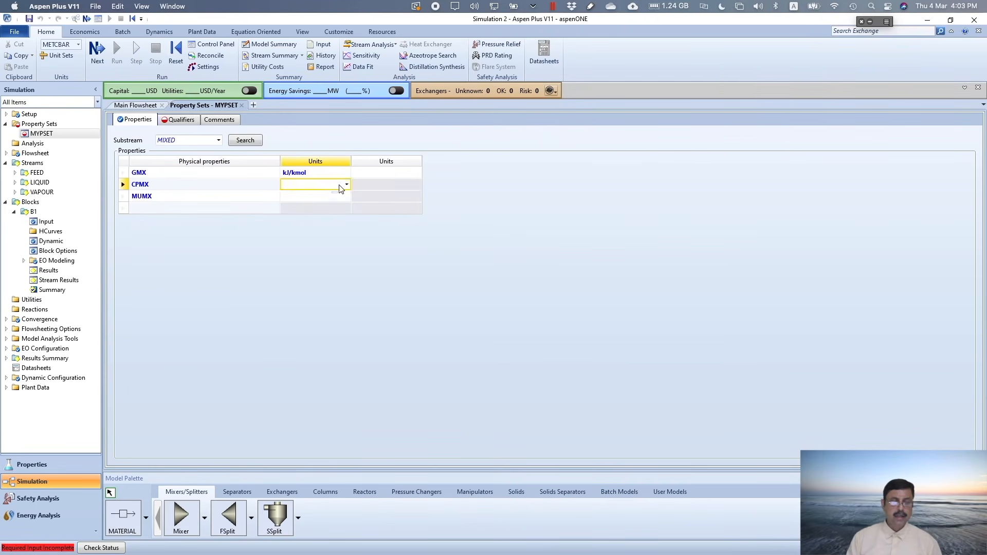
pyautogui.click(347, 184)
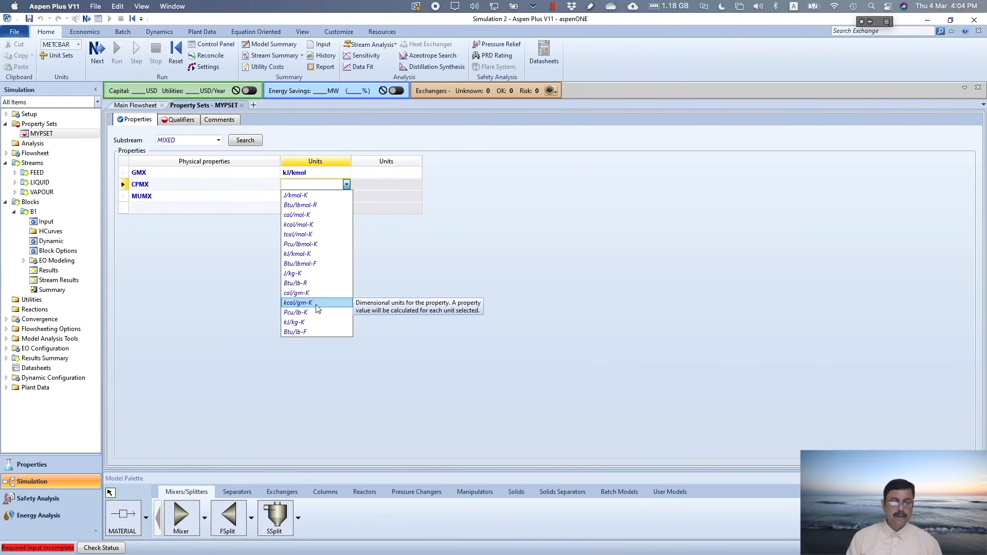
pyautogui.click(316, 254)
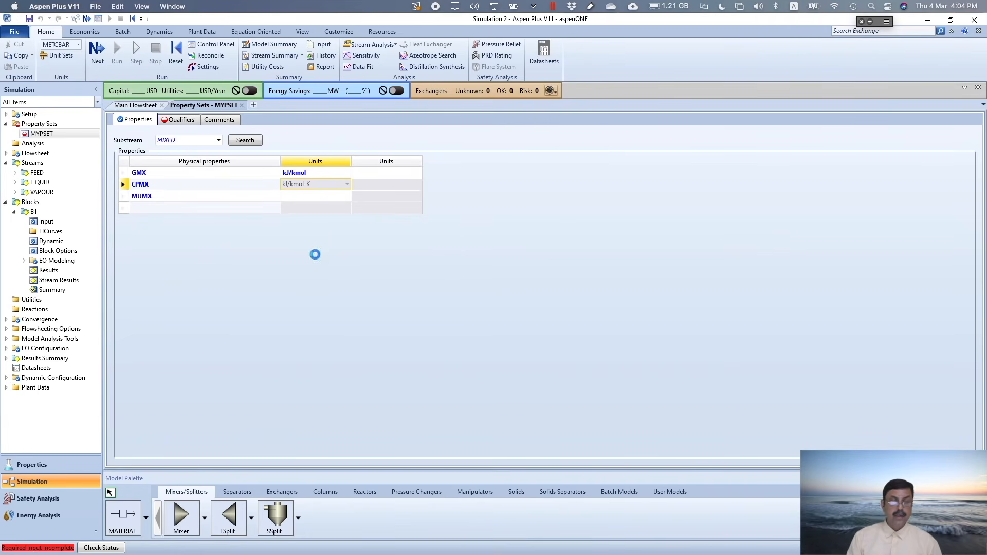
pyautogui.click(346, 198)
pyautogui.click(347, 196)
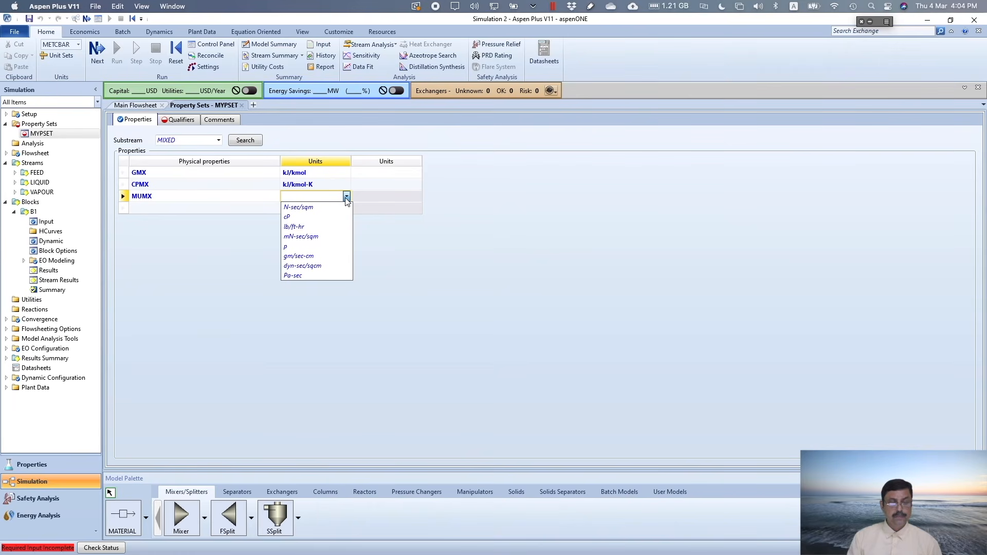
pyautogui.click(319, 216)
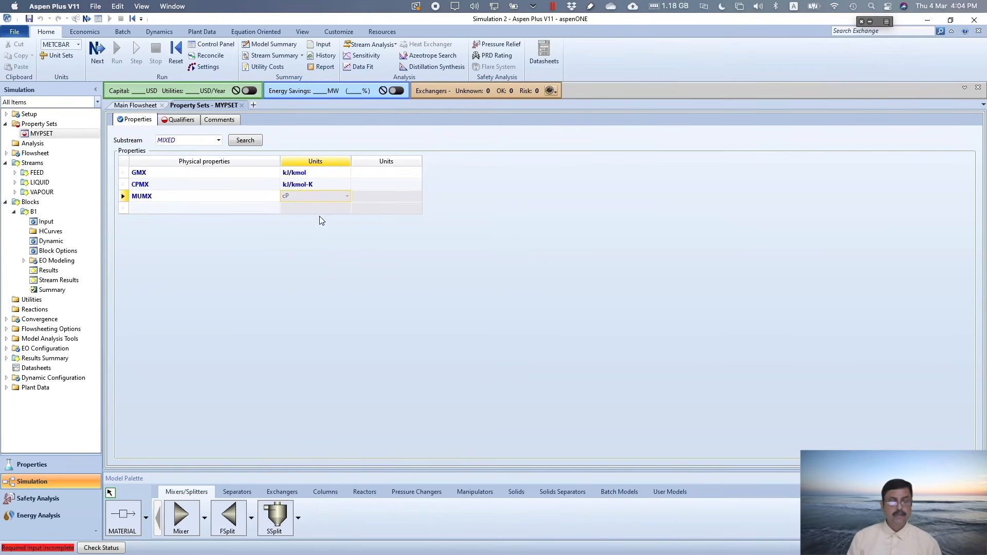
pyautogui.click(339, 284)
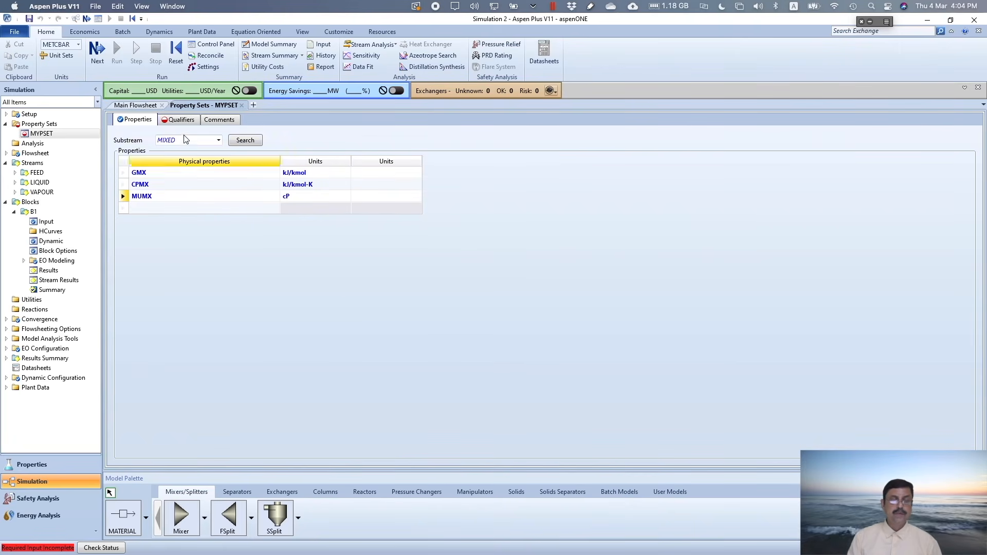
# Set the phase qualifier of MYPSET to Vapor and run the simulation
pyautogui.click(180, 121)
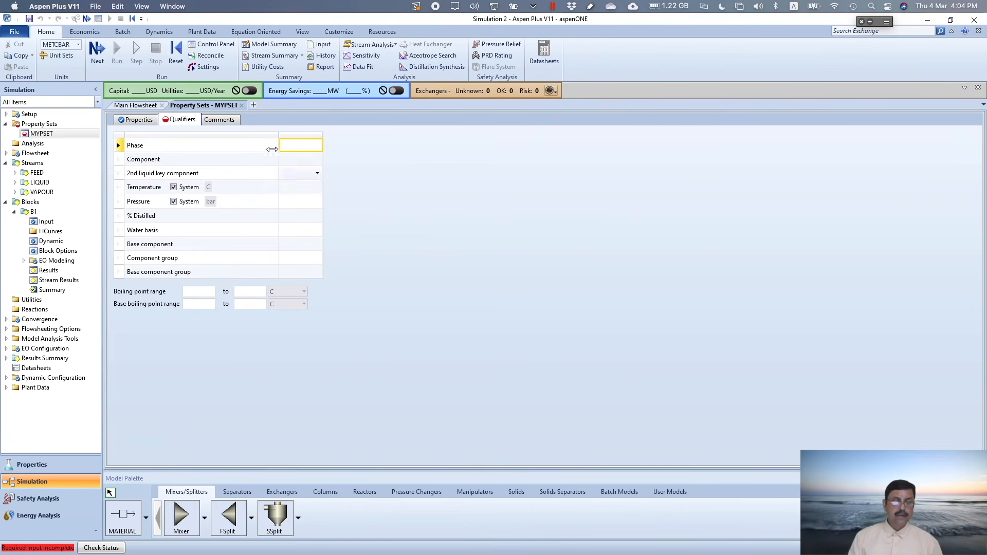
pyautogui.click(317, 146)
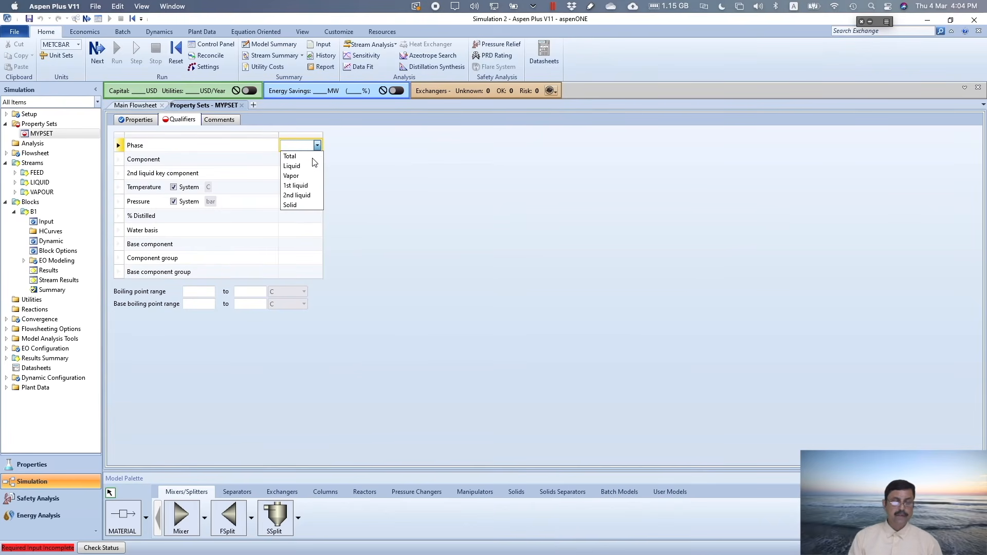
pyautogui.click(305, 176)
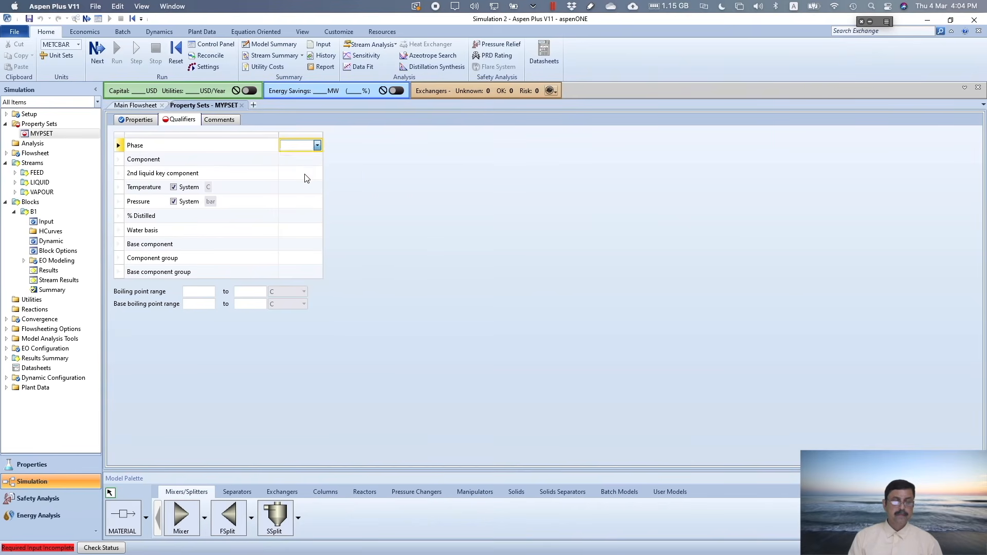
pyautogui.click(387, 199)
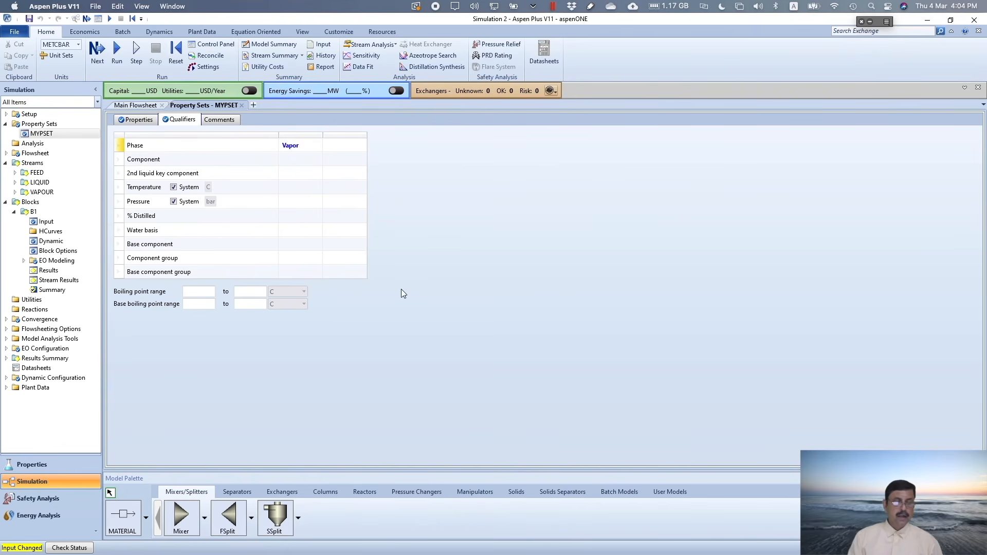
pyautogui.click(117, 50)
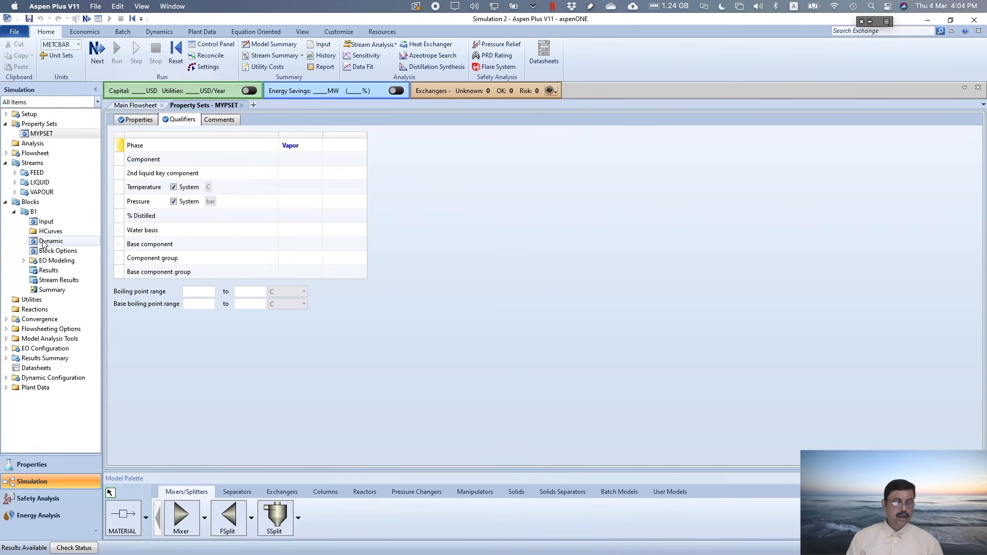
# View the stream results of block B1 and expand the Vapor Phase section to check which properties are reported
pyautogui.click(64, 279)
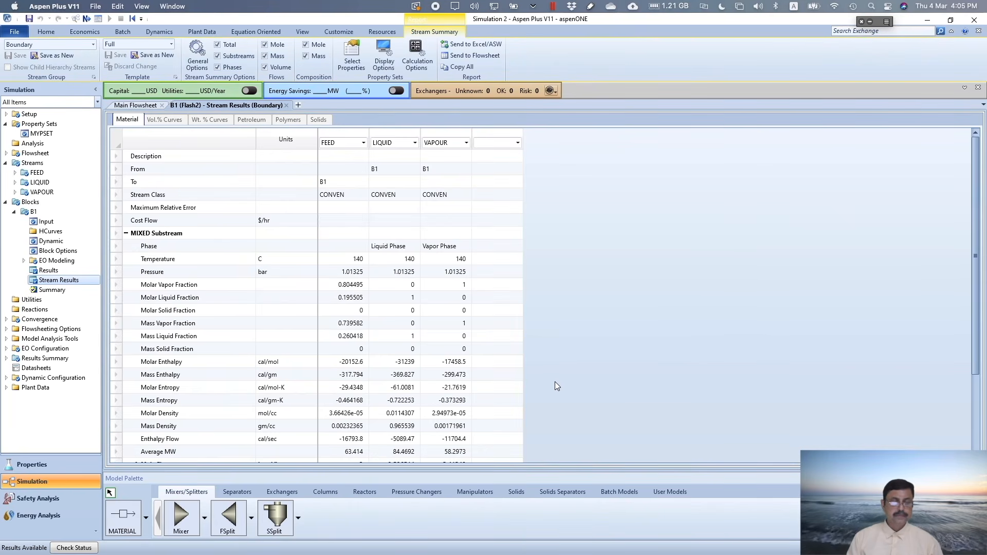
pyautogui.scroll(-3, 554, 382)
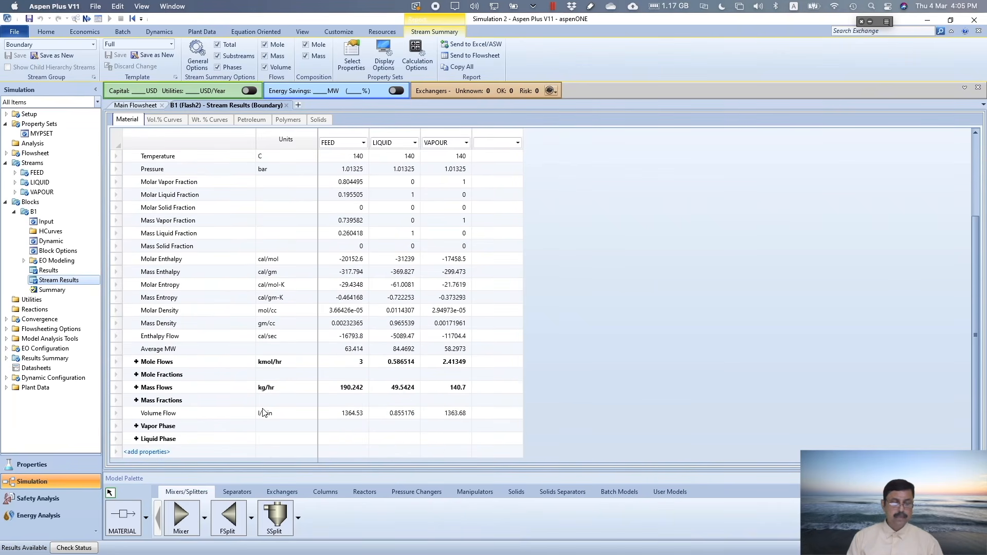
pyautogui.click(137, 426)
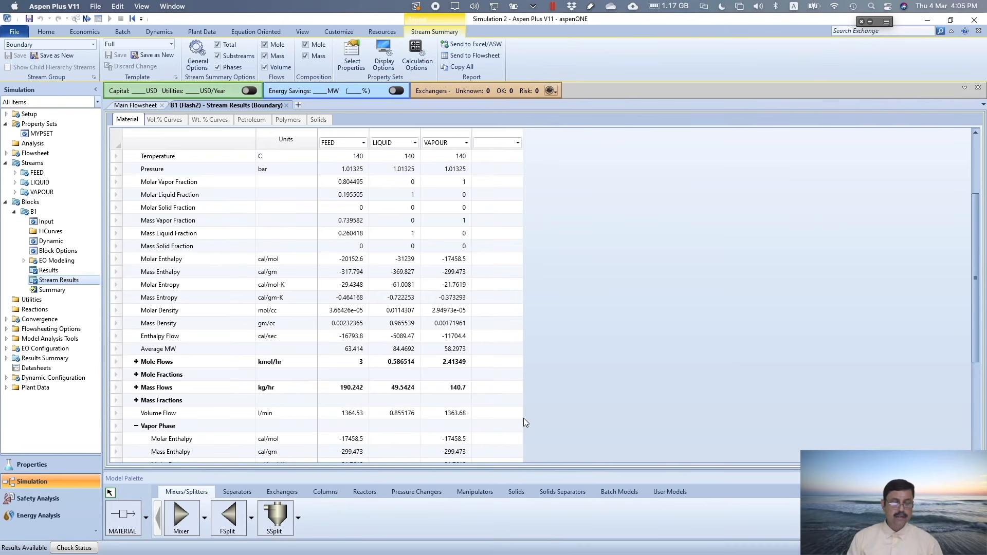
pyautogui.scroll(-1, 523, 418)
pyautogui.scroll(-3, 524, 419)
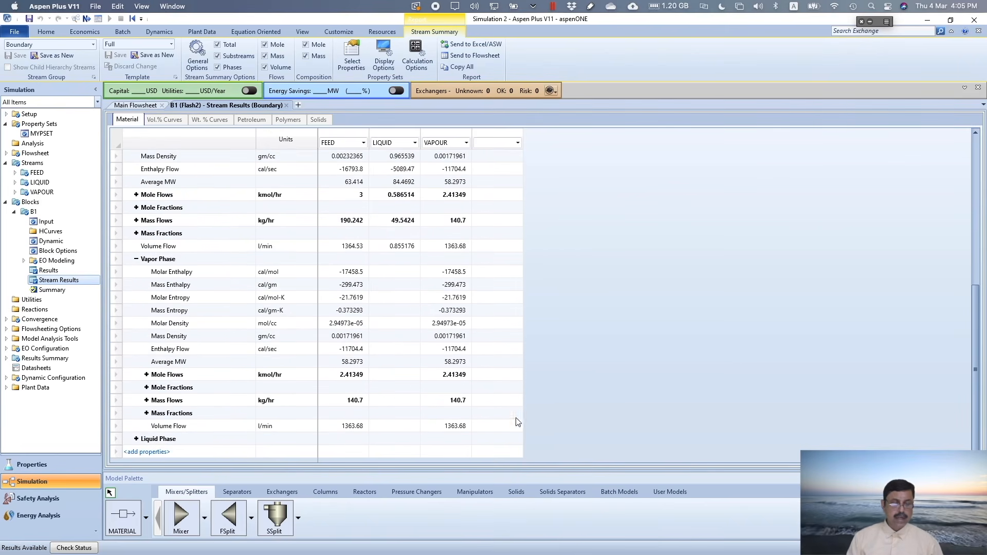
# Add the MYPSET Gibbs energy, heat capacity and viscosity mixture properties to the stream summary template
pyautogui.click(149, 453)
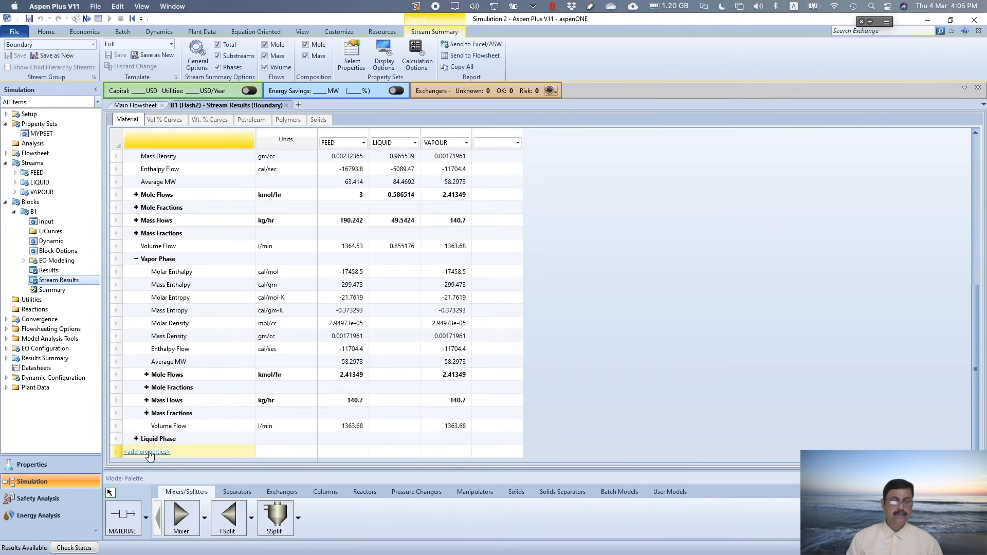
pyautogui.click(149, 453)
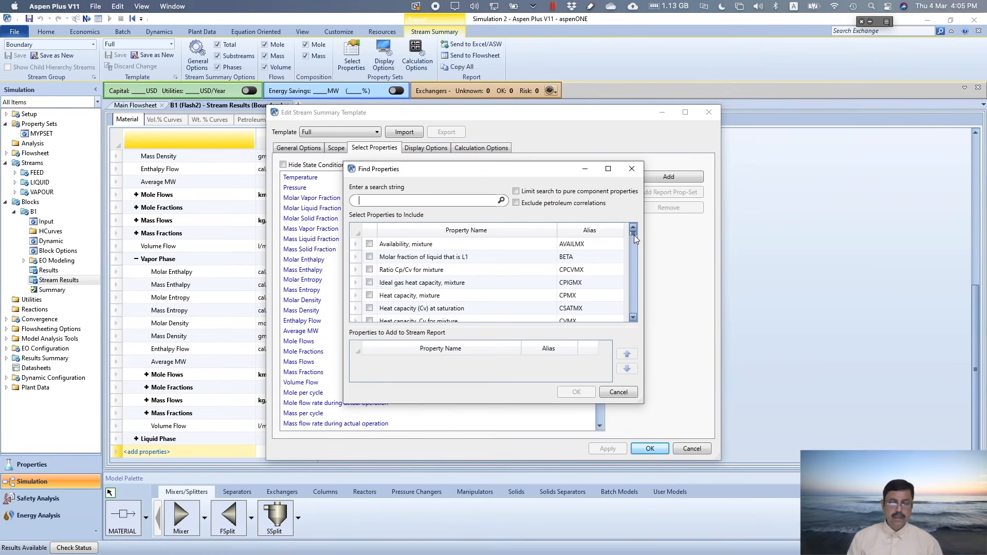
pyautogui.scroll(-5, 634, 236)
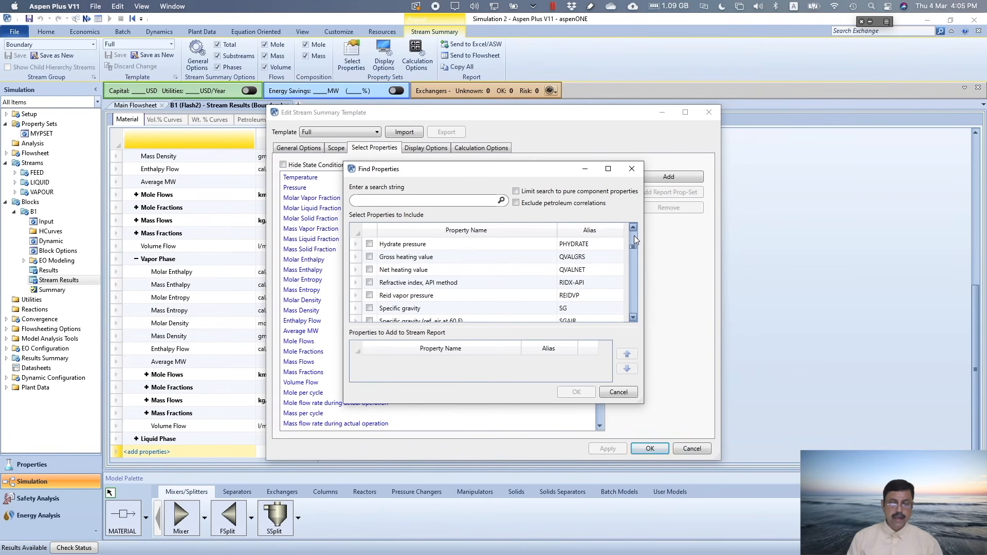
pyautogui.moveTo(634, 249); pyautogui.dragTo(633, 271)
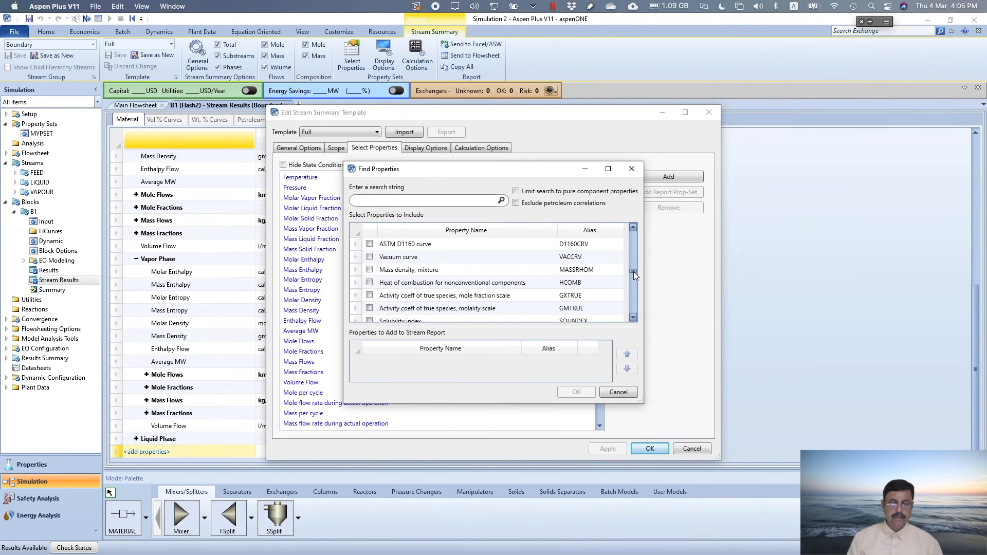
pyautogui.click(631, 310)
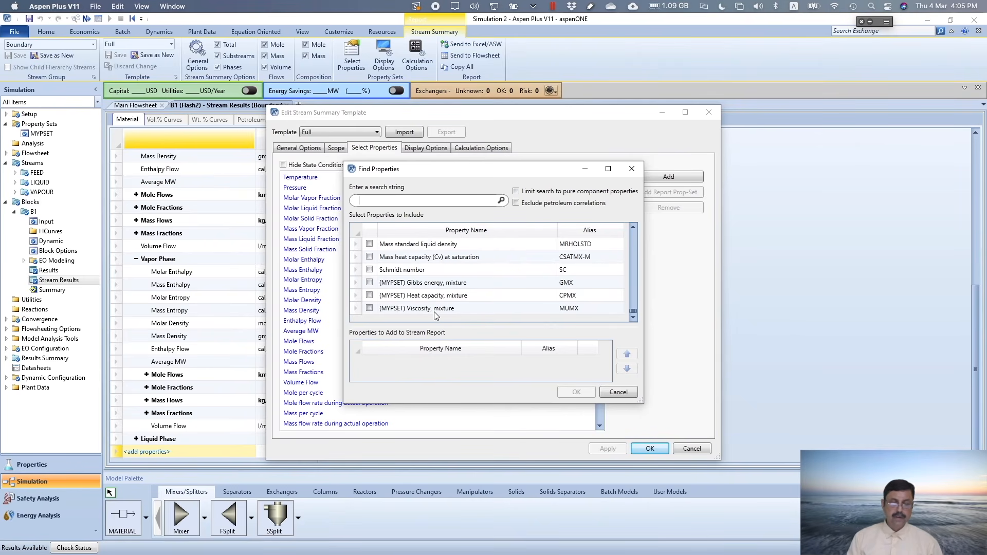
pyautogui.click(373, 283)
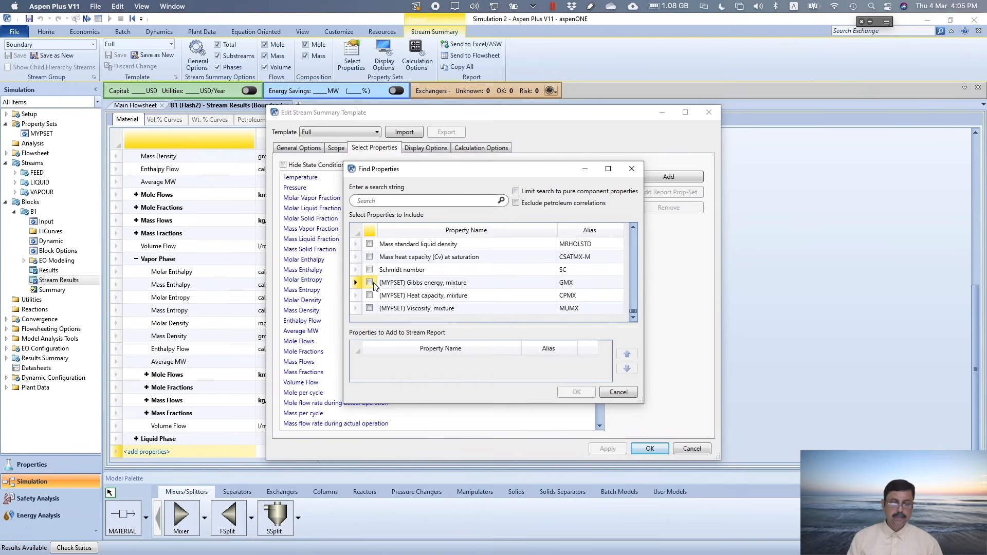
pyautogui.click(371, 282)
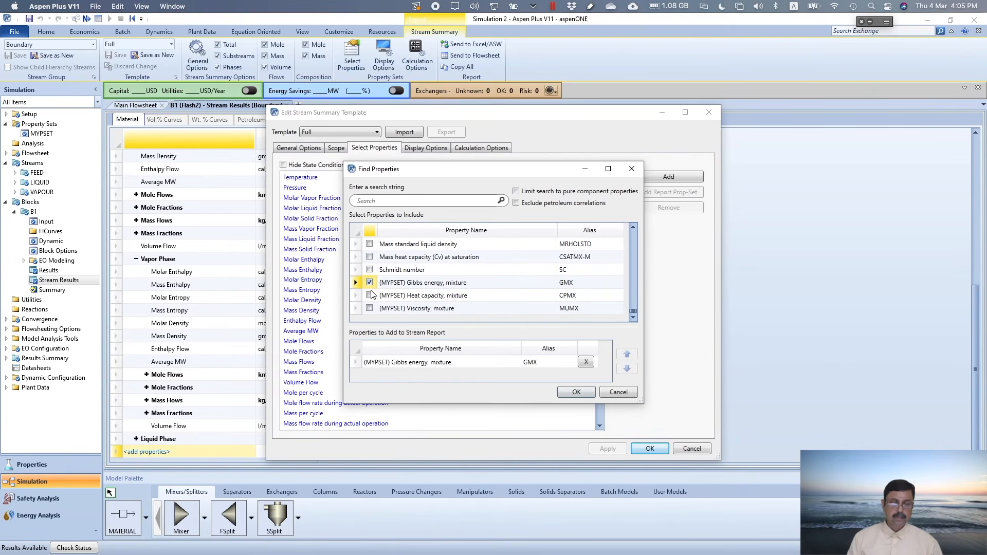
pyautogui.click(370, 296)
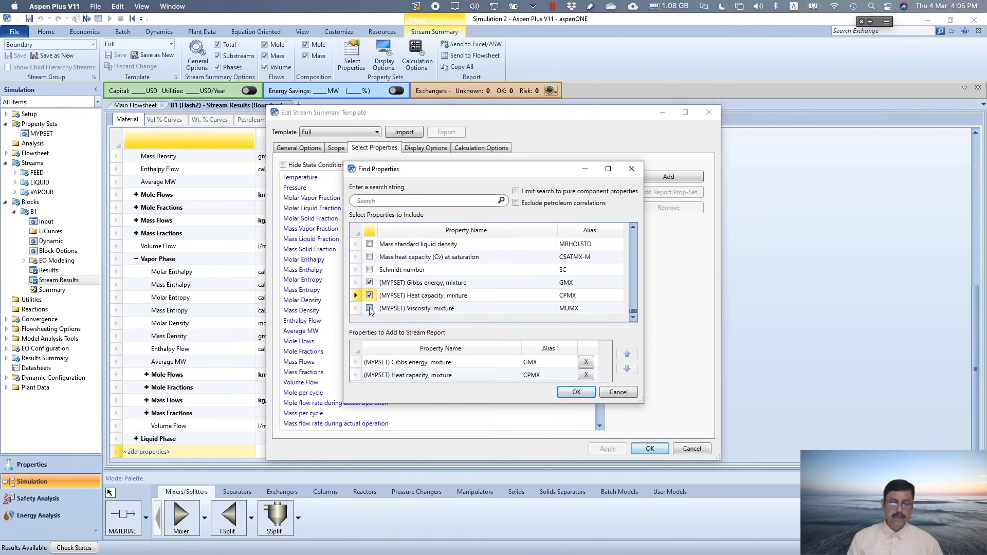
pyautogui.click(369, 308)
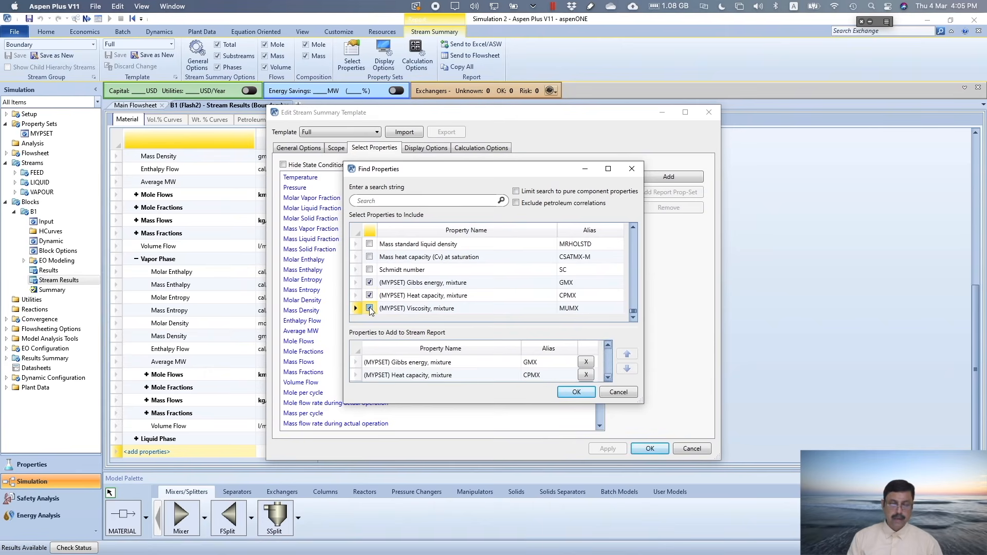
pyautogui.click(576, 392)
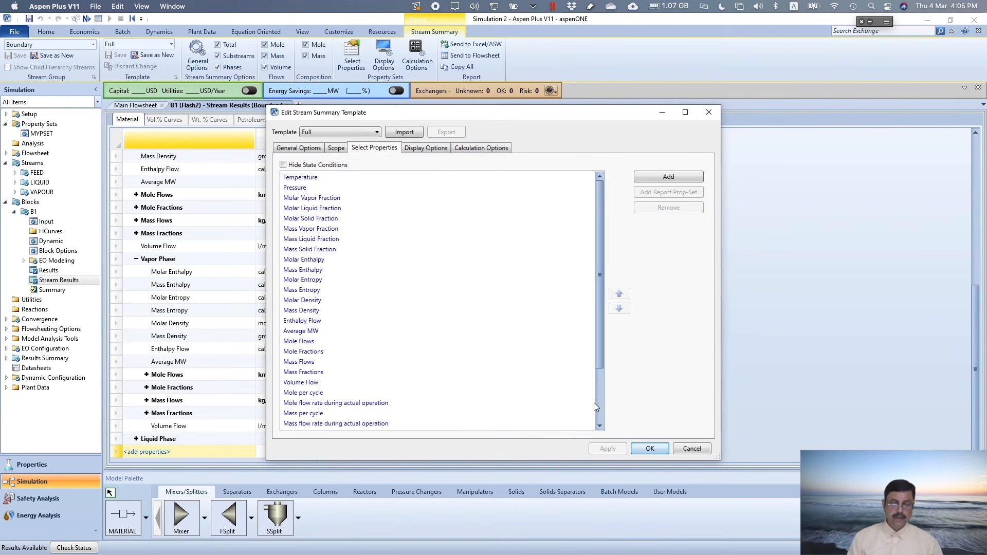
pyautogui.click(600, 407)
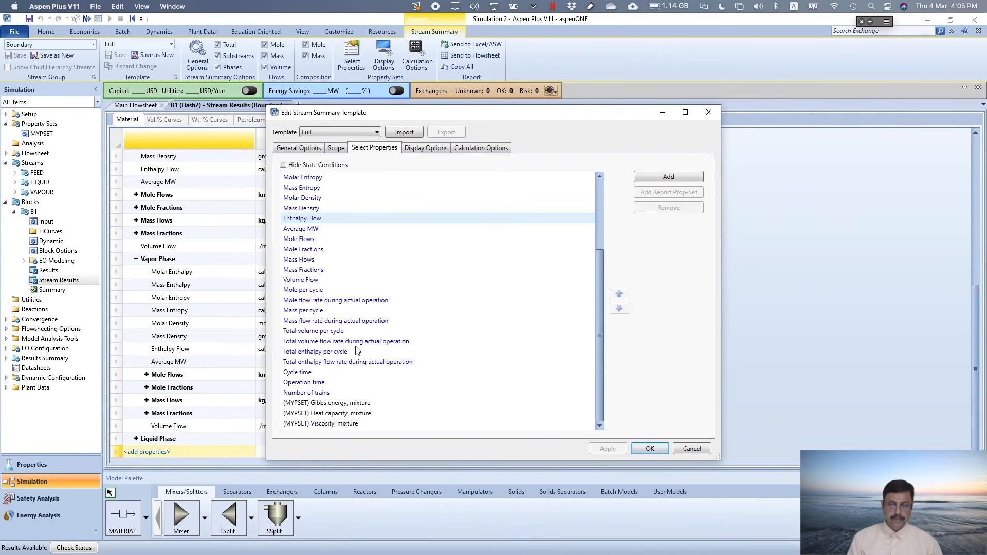
pyautogui.click(649, 448)
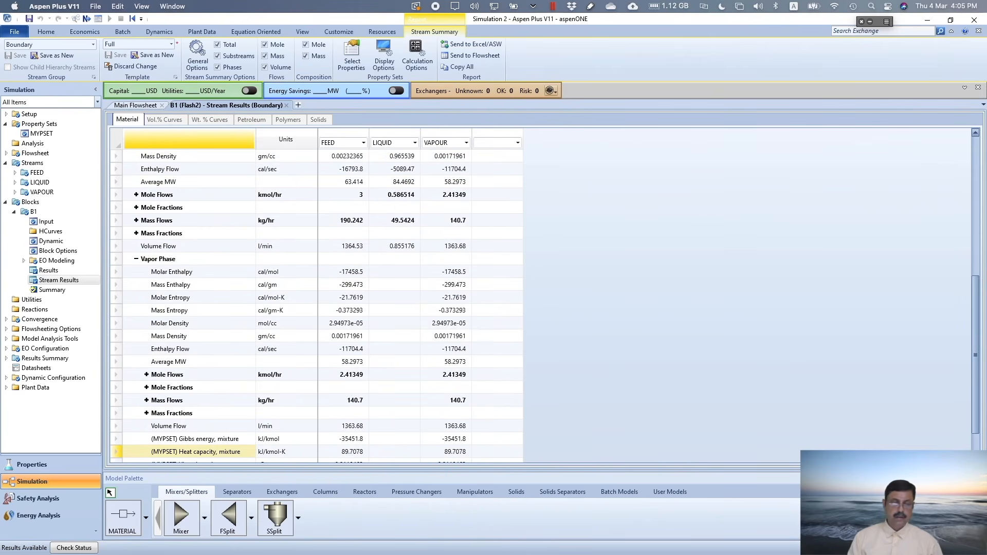
# Examine the MYPSET Gibbs energy, heat capacity and viscosity rows under Vapor Phase in the stream results
pyautogui.scroll(-3, 974, 408)
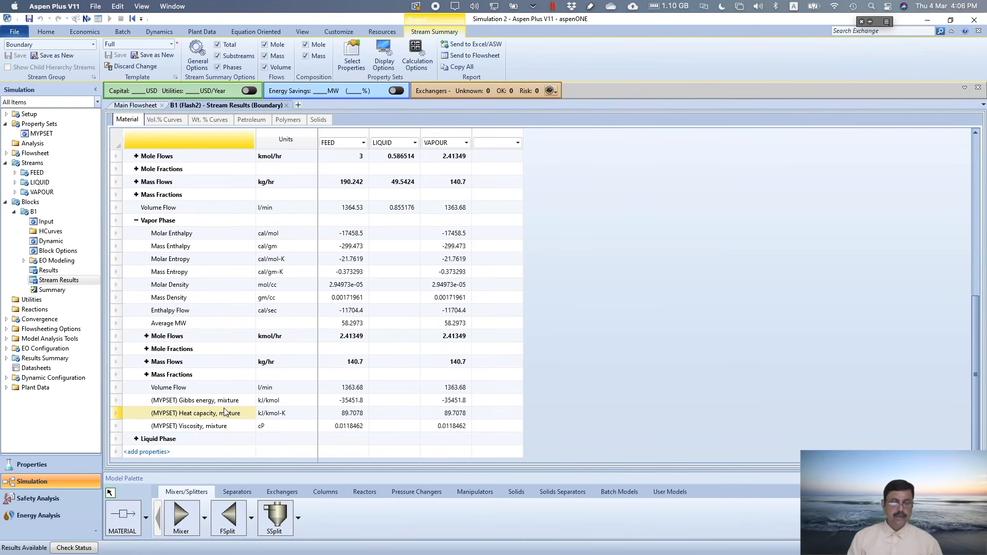
pyautogui.click(208, 404)
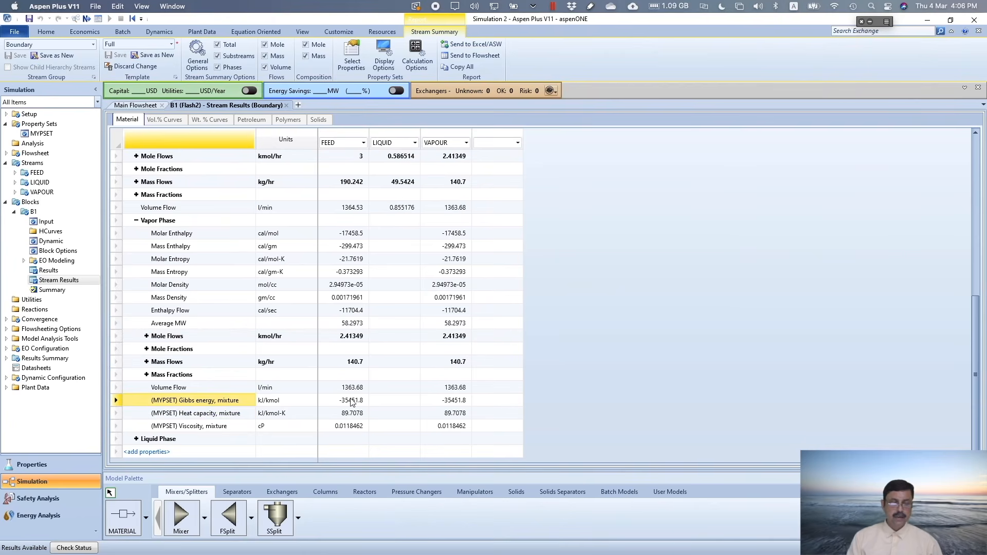
pyautogui.click(200, 418)
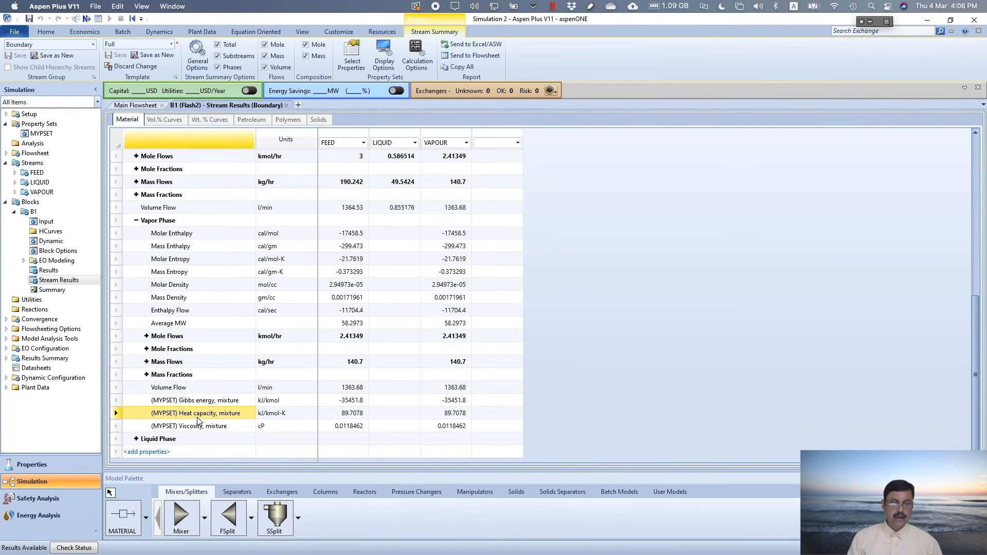
pyautogui.click(196, 432)
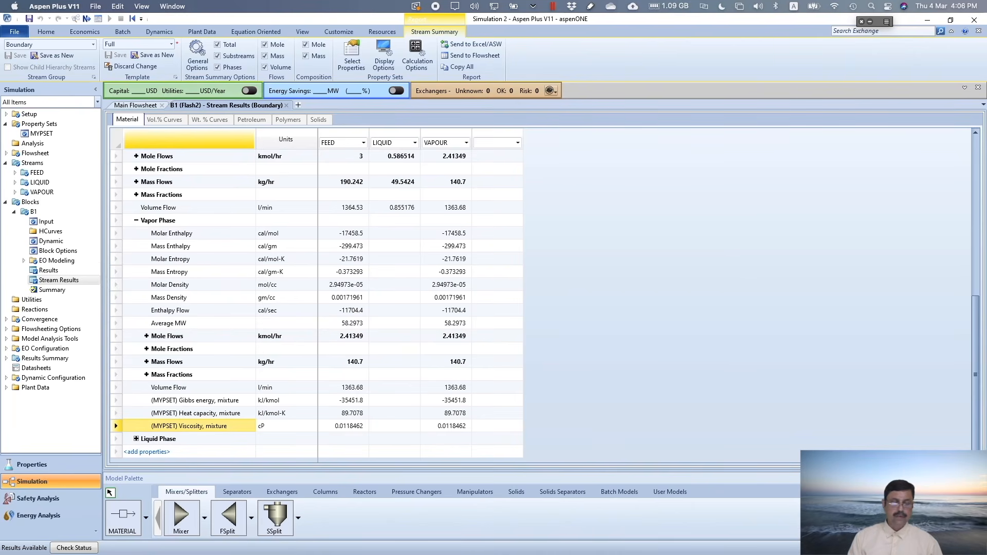
# Expand the Liquid Phase section of the stream results and check whether it lists any MYPSET properties
pyautogui.click(137, 438)
pyautogui.click(975, 458)
pyautogui.click(975, 459)
pyautogui.click(975, 458)
pyautogui.click(975, 458)
pyautogui.click(975, 458)
pyautogui.click(975, 458)
pyautogui.click(974, 458)
pyautogui.click(975, 458)
pyautogui.click(975, 459)
pyautogui.click(975, 458)
pyautogui.click(975, 459)
pyautogui.click(975, 458)
pyautogui.click(975, 459)
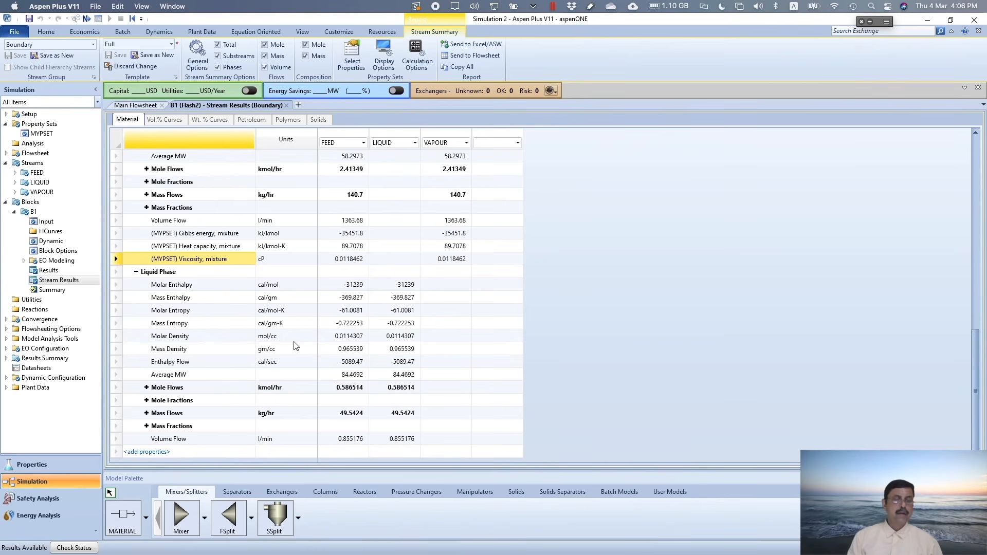
# Reopen the MYPSET property set, leaving the stream results without saving the modified template
pyautogui.click(39, 134)
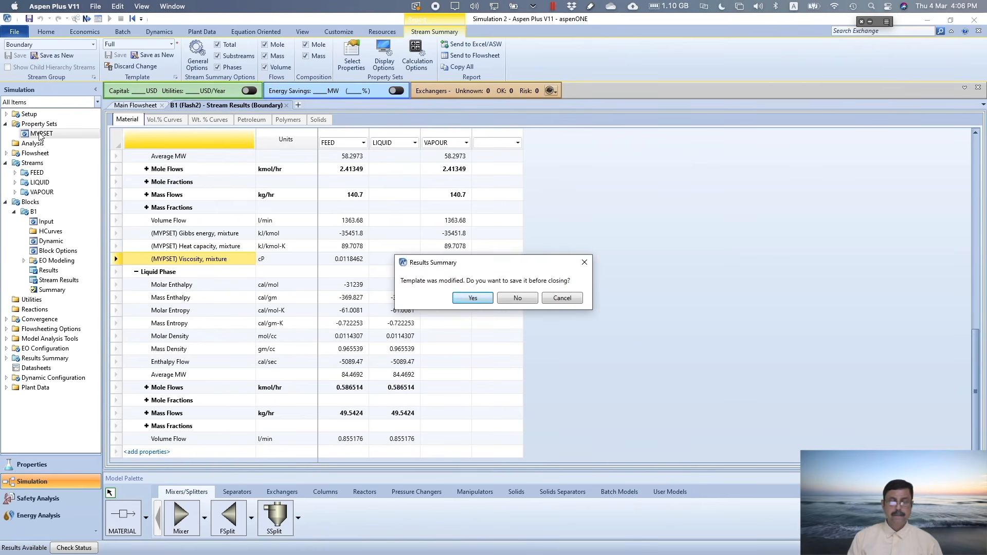
pyautogui.click(517, 298)
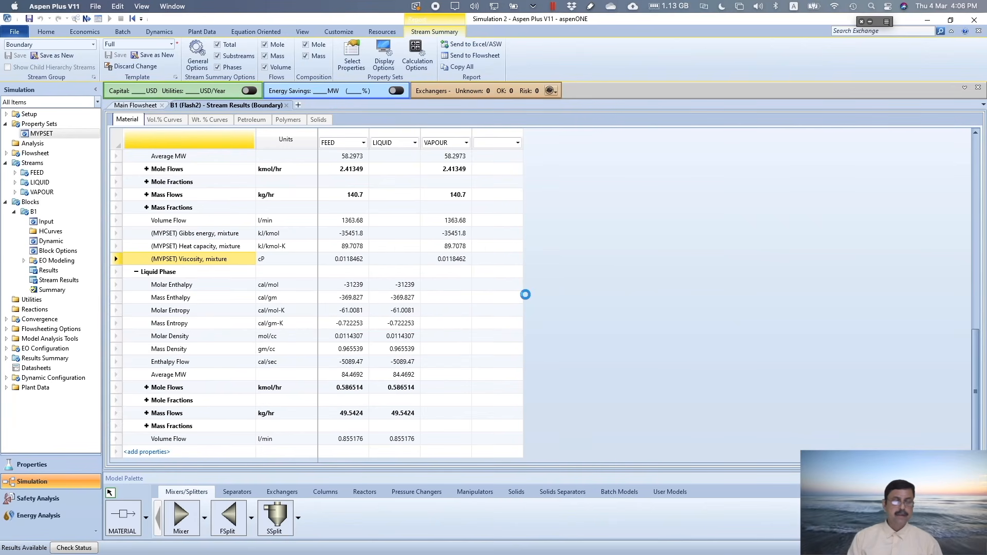
pyautogui.doubleClick(45, 136)
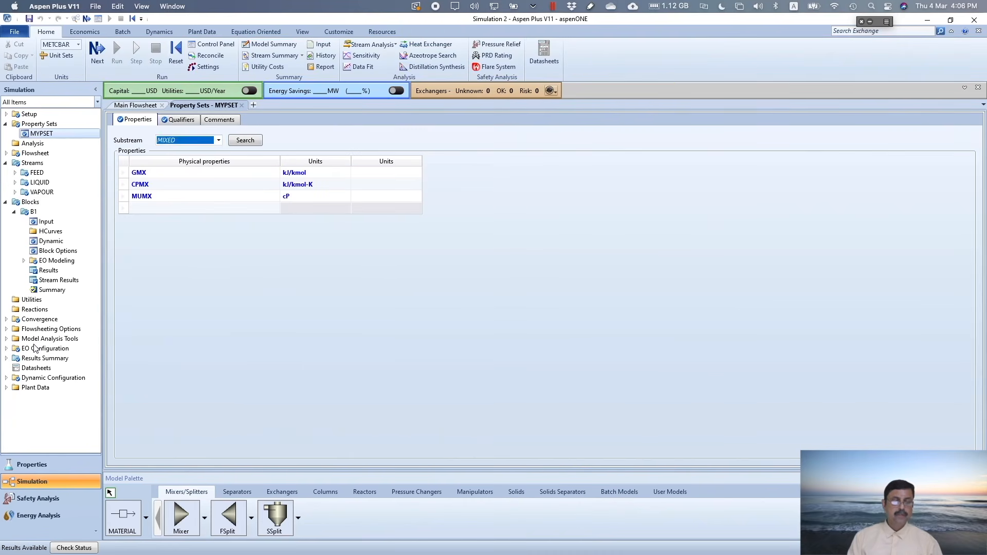
# Add Liquid as a second phase qualifier beside Vapor in the MYPSET property set
pyautogui.click(182, 120)
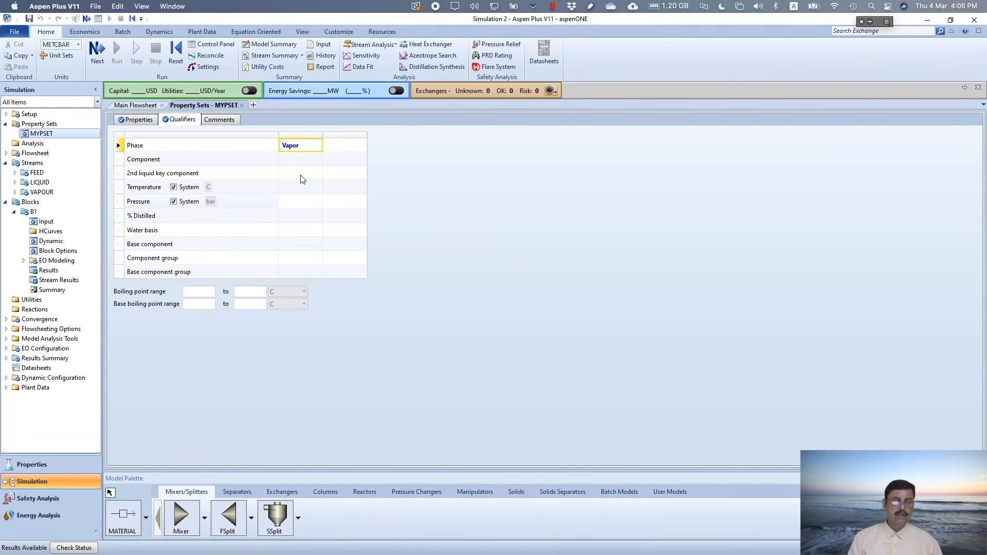
pyautogui.click(361, 146)
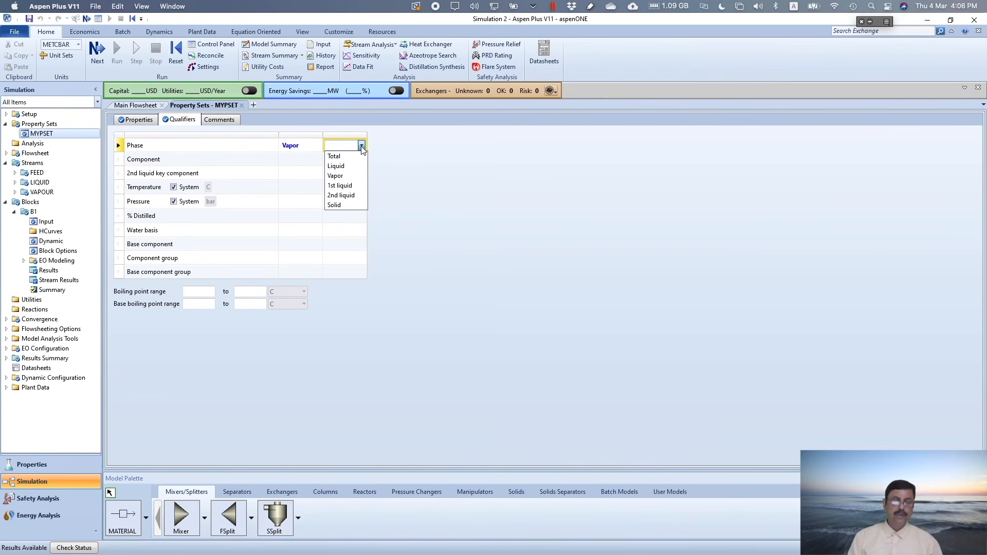
pyautogui.click(349, 166)
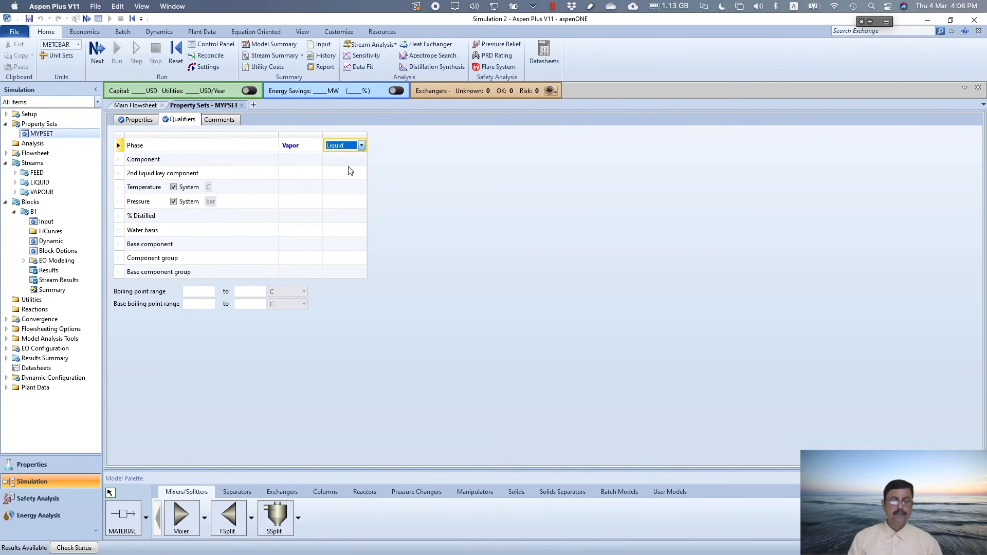
pyautogui.click(408, 210)
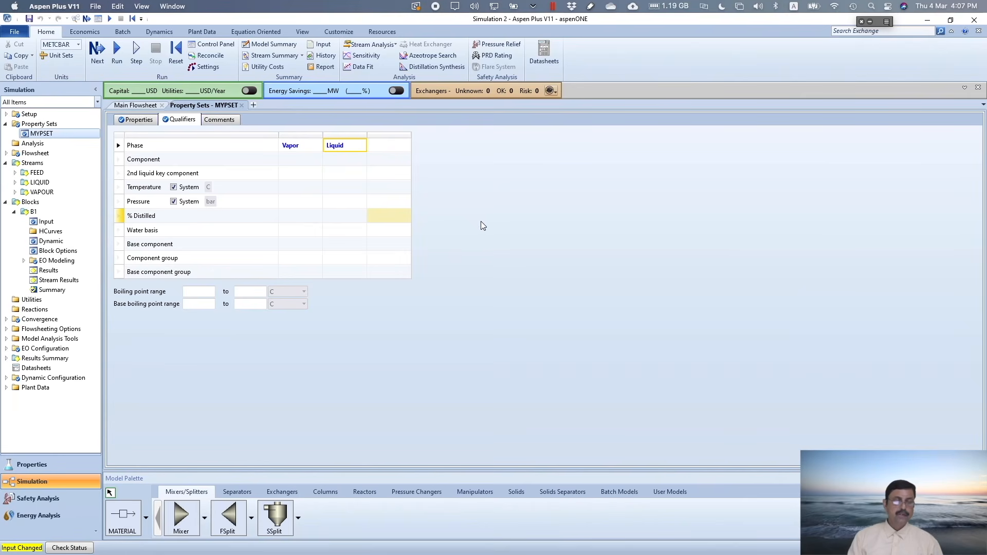
# Rerun the simulation with the updated MYPSET phase qualifiers
pyautogui.click(117, 51)
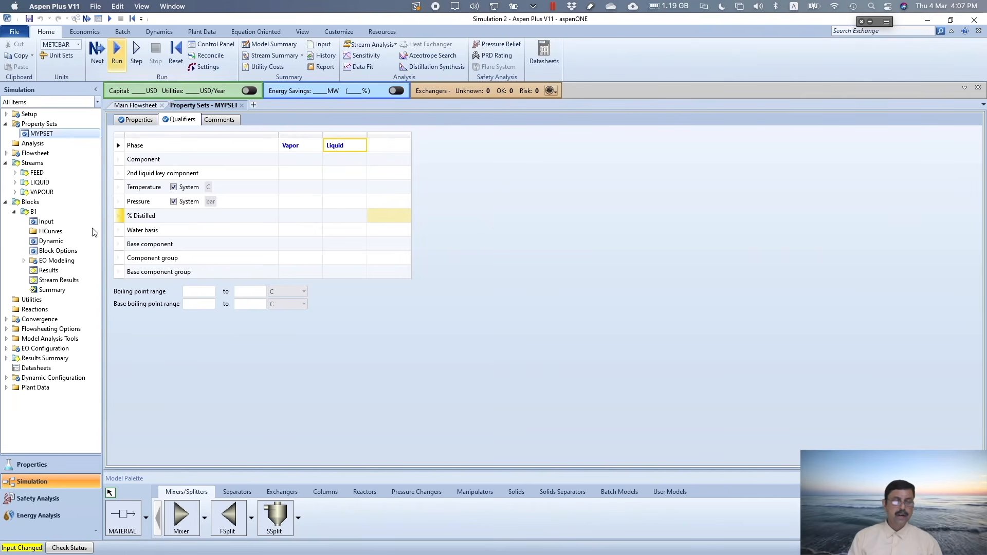
pyautogui.click(116, 52)
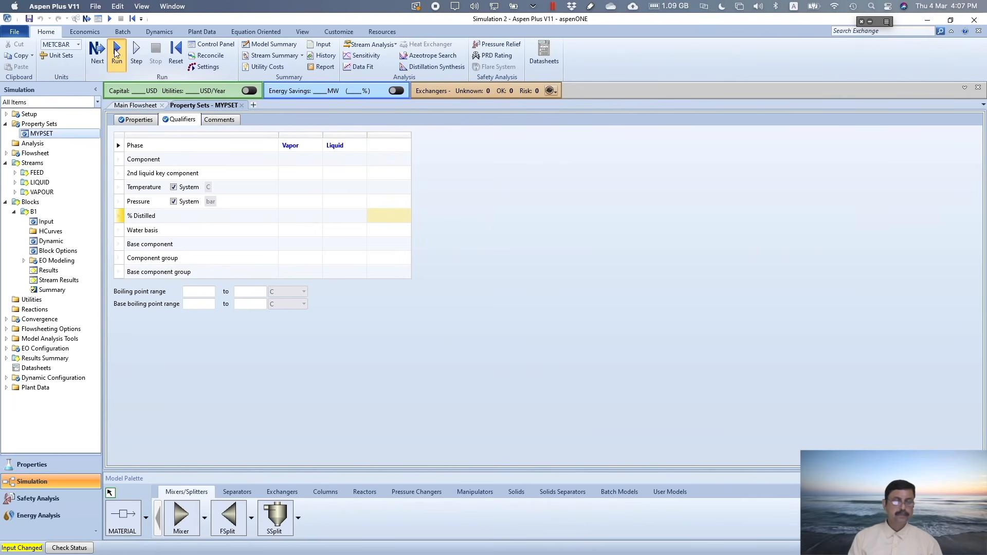
pyautogui.click(117, 52)
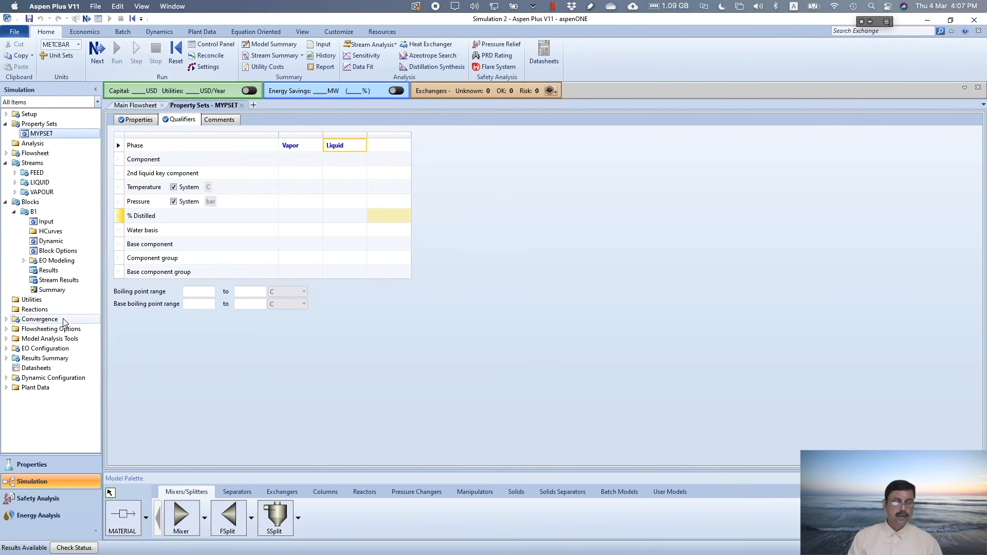
# Add MYPSET Gibbs energy, heat capacity and viscosity mixture properties to block B1's stream results, and review their rows under Vapor Phase and Liquid Phase
pyautogui.click(67, 281)
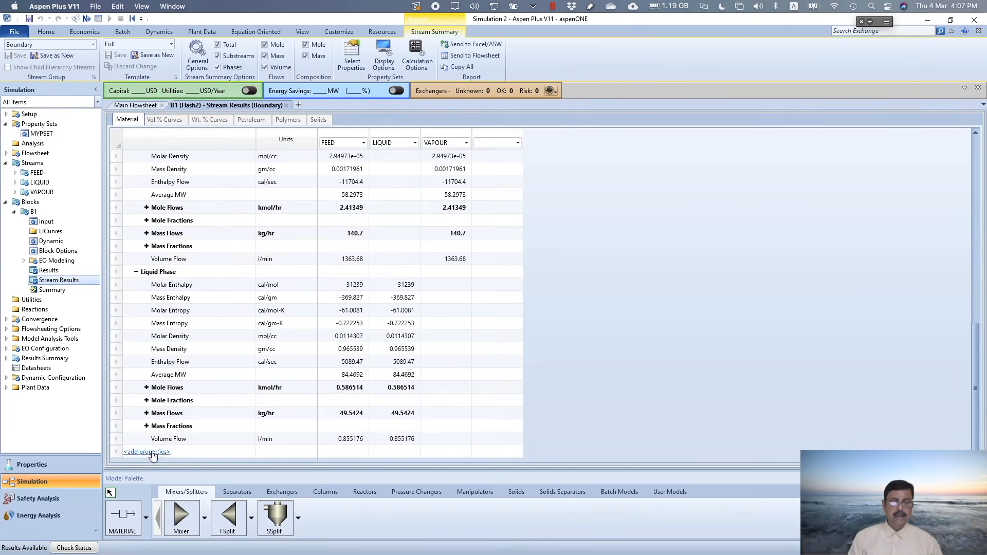
pyautogui.click(152, 453)
pyautogui.click(149, 451)
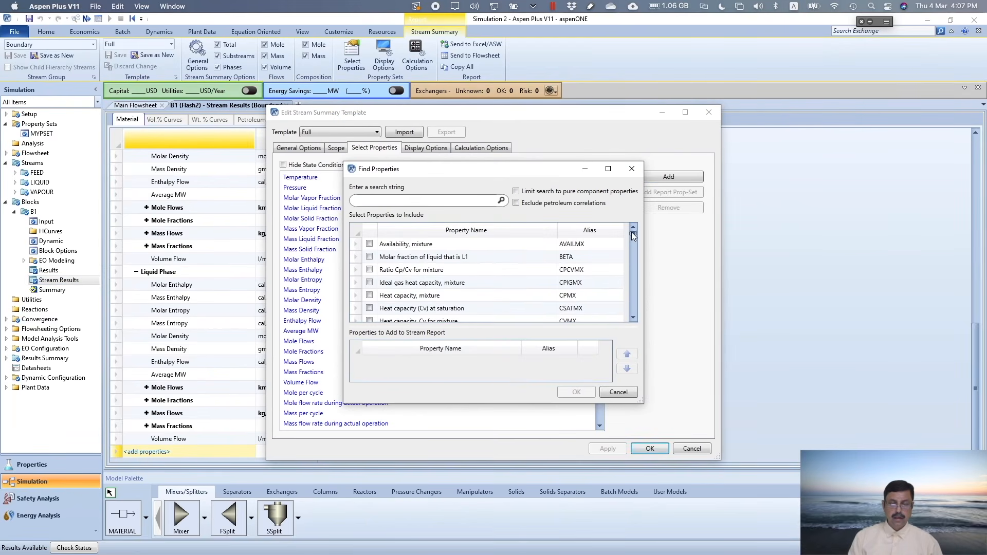
pyautogui.scroll(-15, 627, 280)
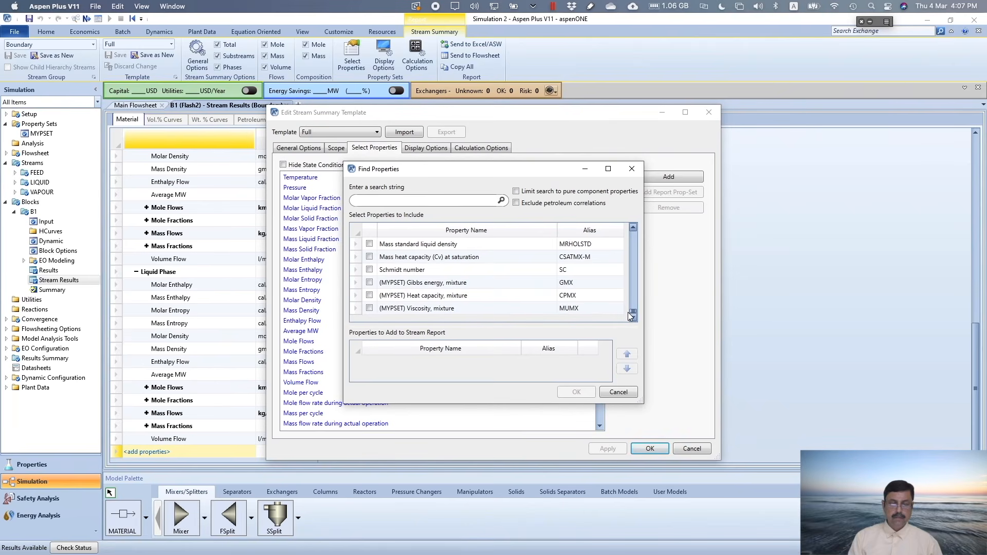
pyautogui.click(369, 283)
pyautogui.click(369, 295)
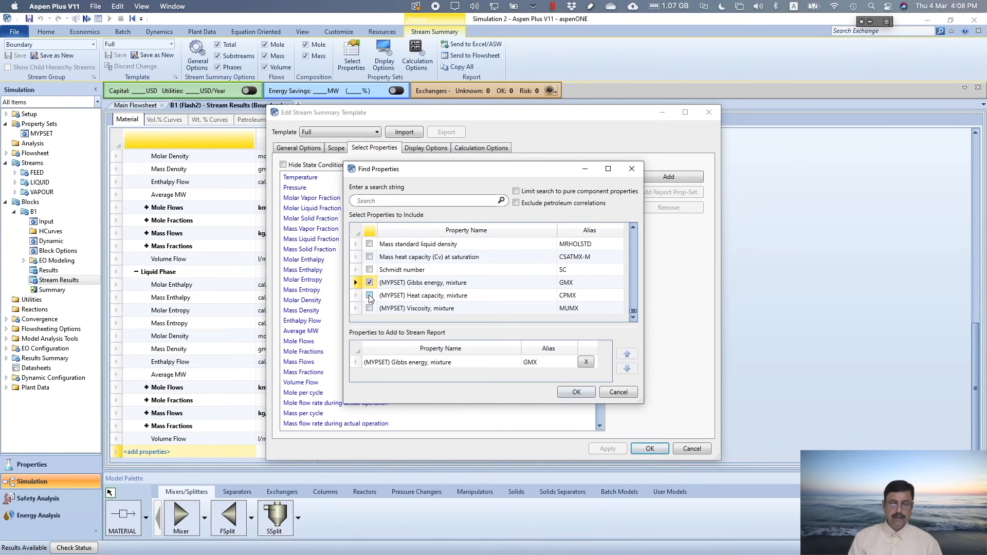
pyautogui.click(369, 307)
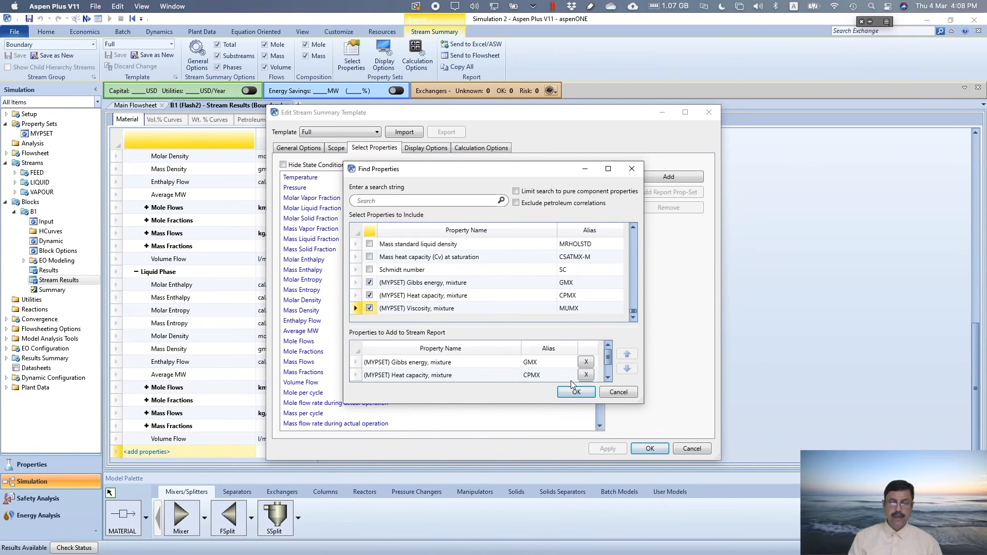
pyautogui.click(580, 391)
pyautogui.click(603, 402)
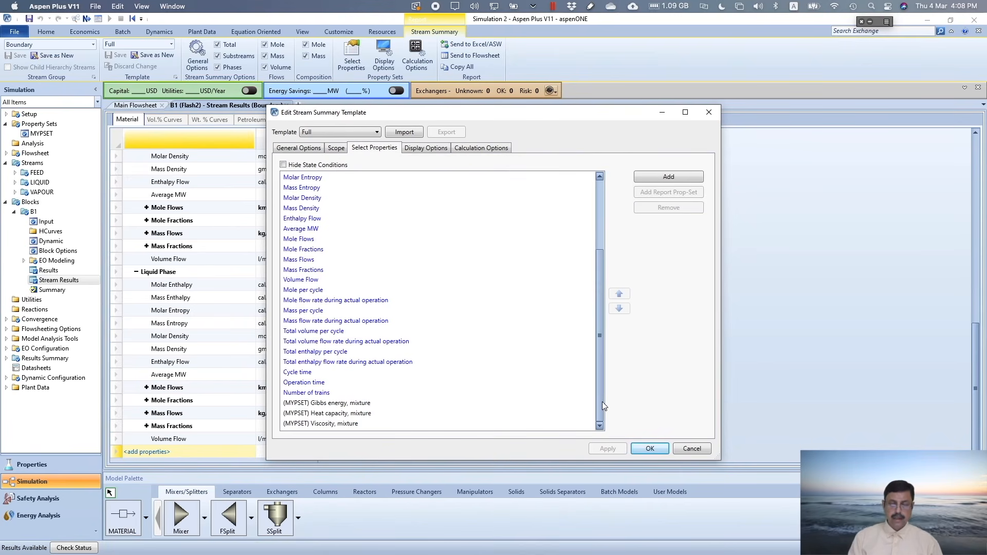
pyautogui.click(644, 450)
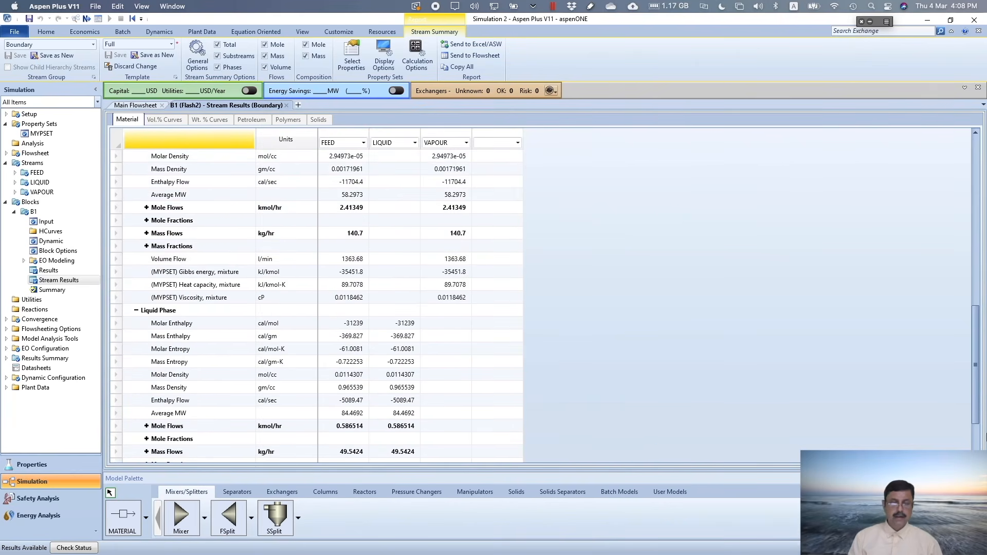
pyautogui.scroll(-5, 316, 306)
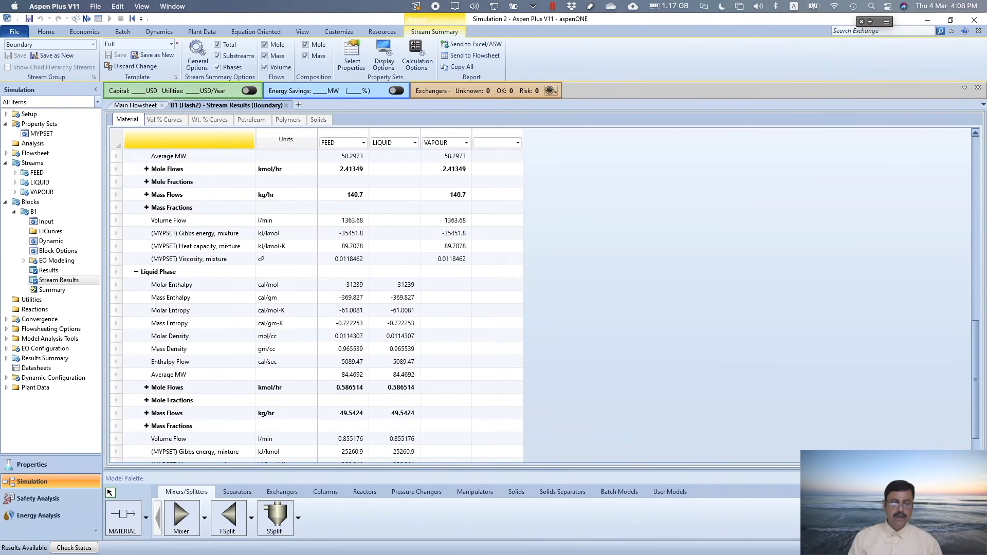
pyautogui.scroll(-1, 316, 306)
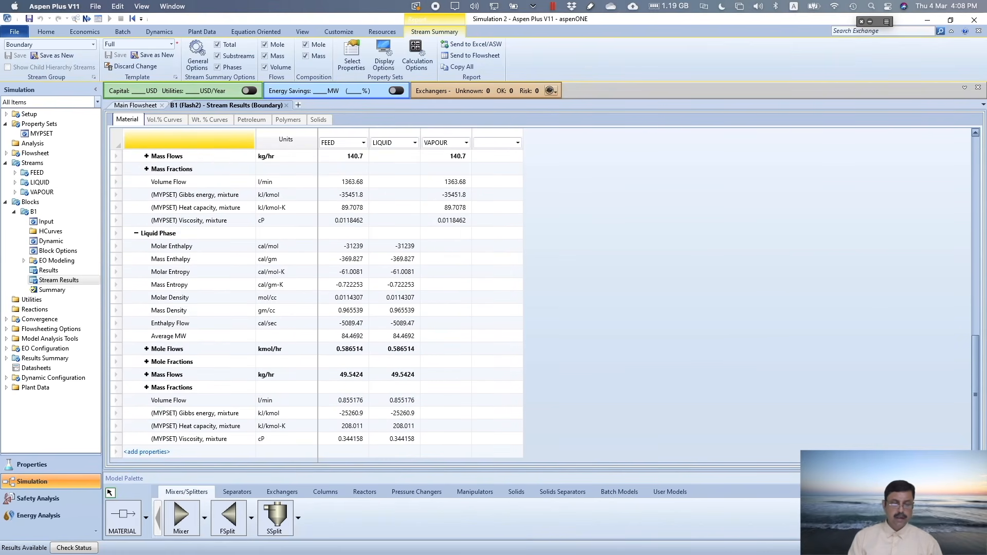